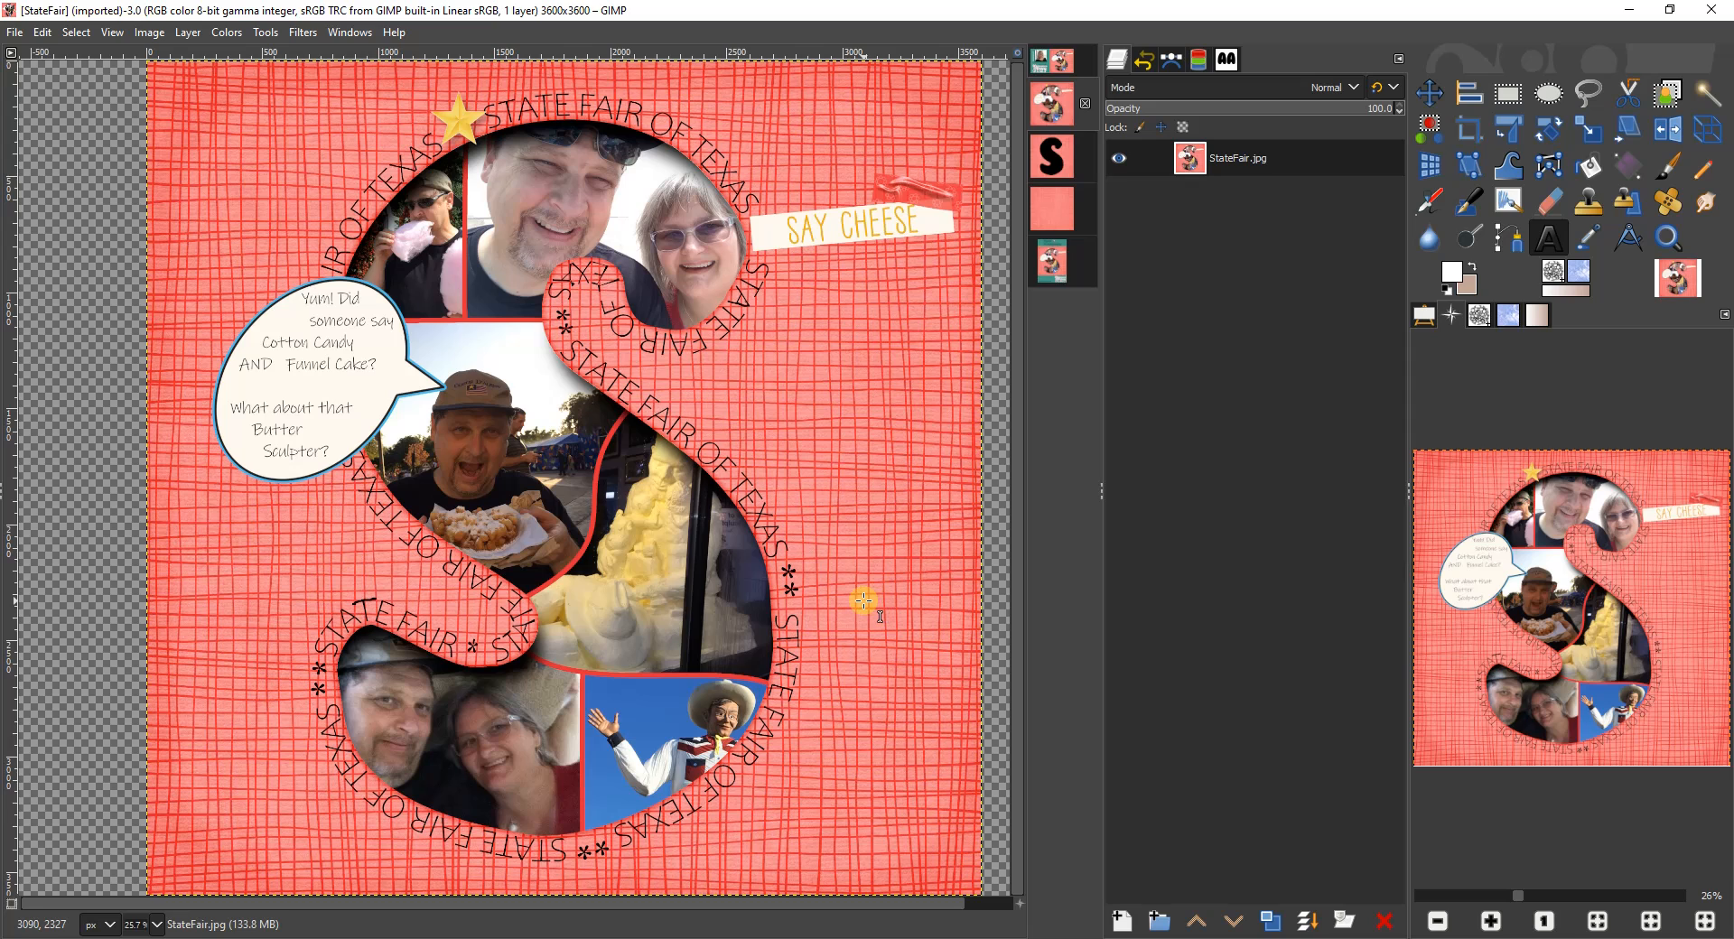
Step: Bring up the StateFair.xcf image and review the Text tool settings and the Alignment tool options for the large S
{"action": "left_click", "coordinate": [1059, 159]}
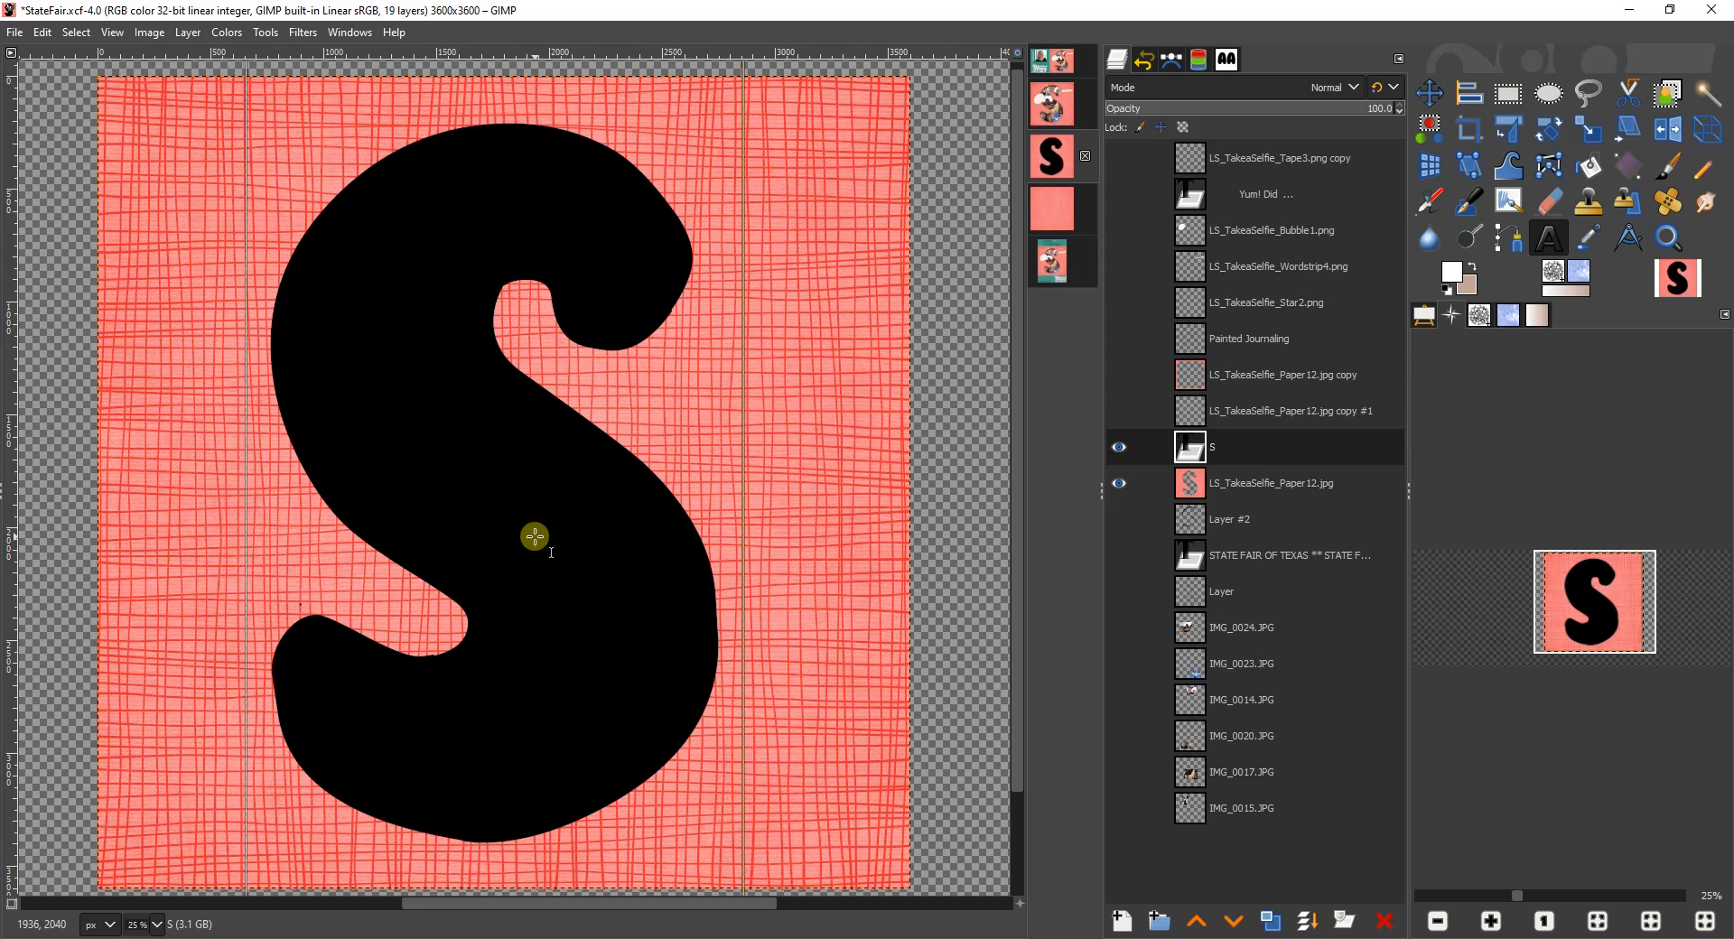
{"action": "left_click", "coordinate": [1428, 315]}
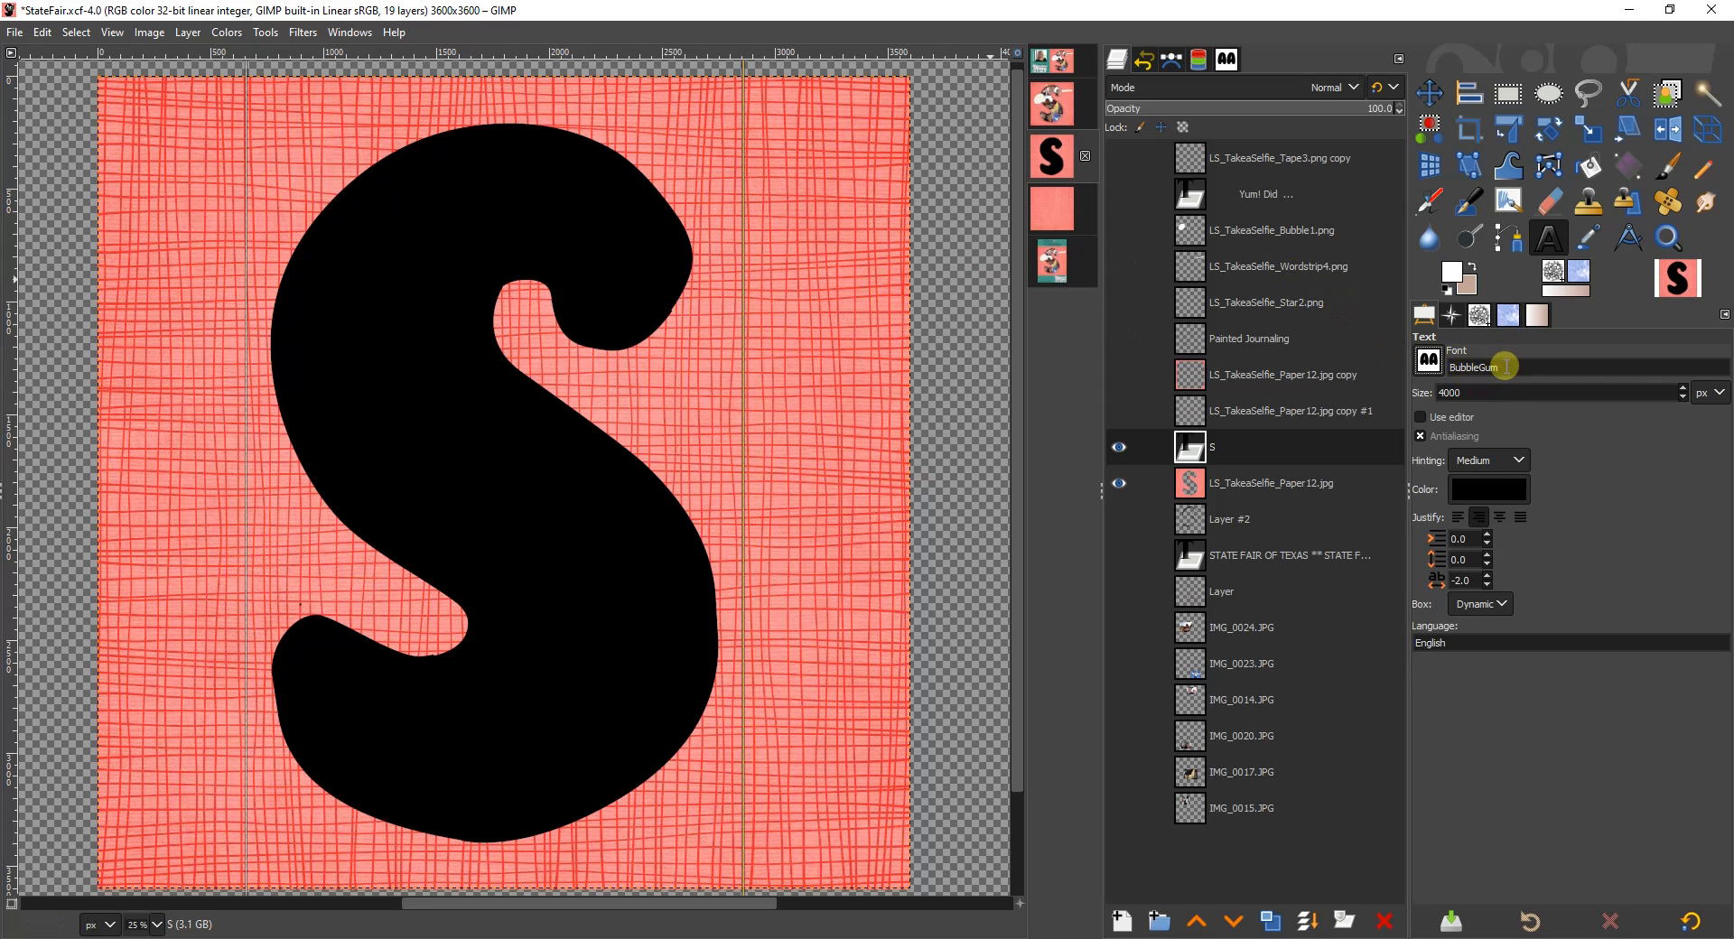
{"action": "left_click", "coordinate": [1429, 363]}
{"action": "left_click", "coordinate": [1627, 454]}
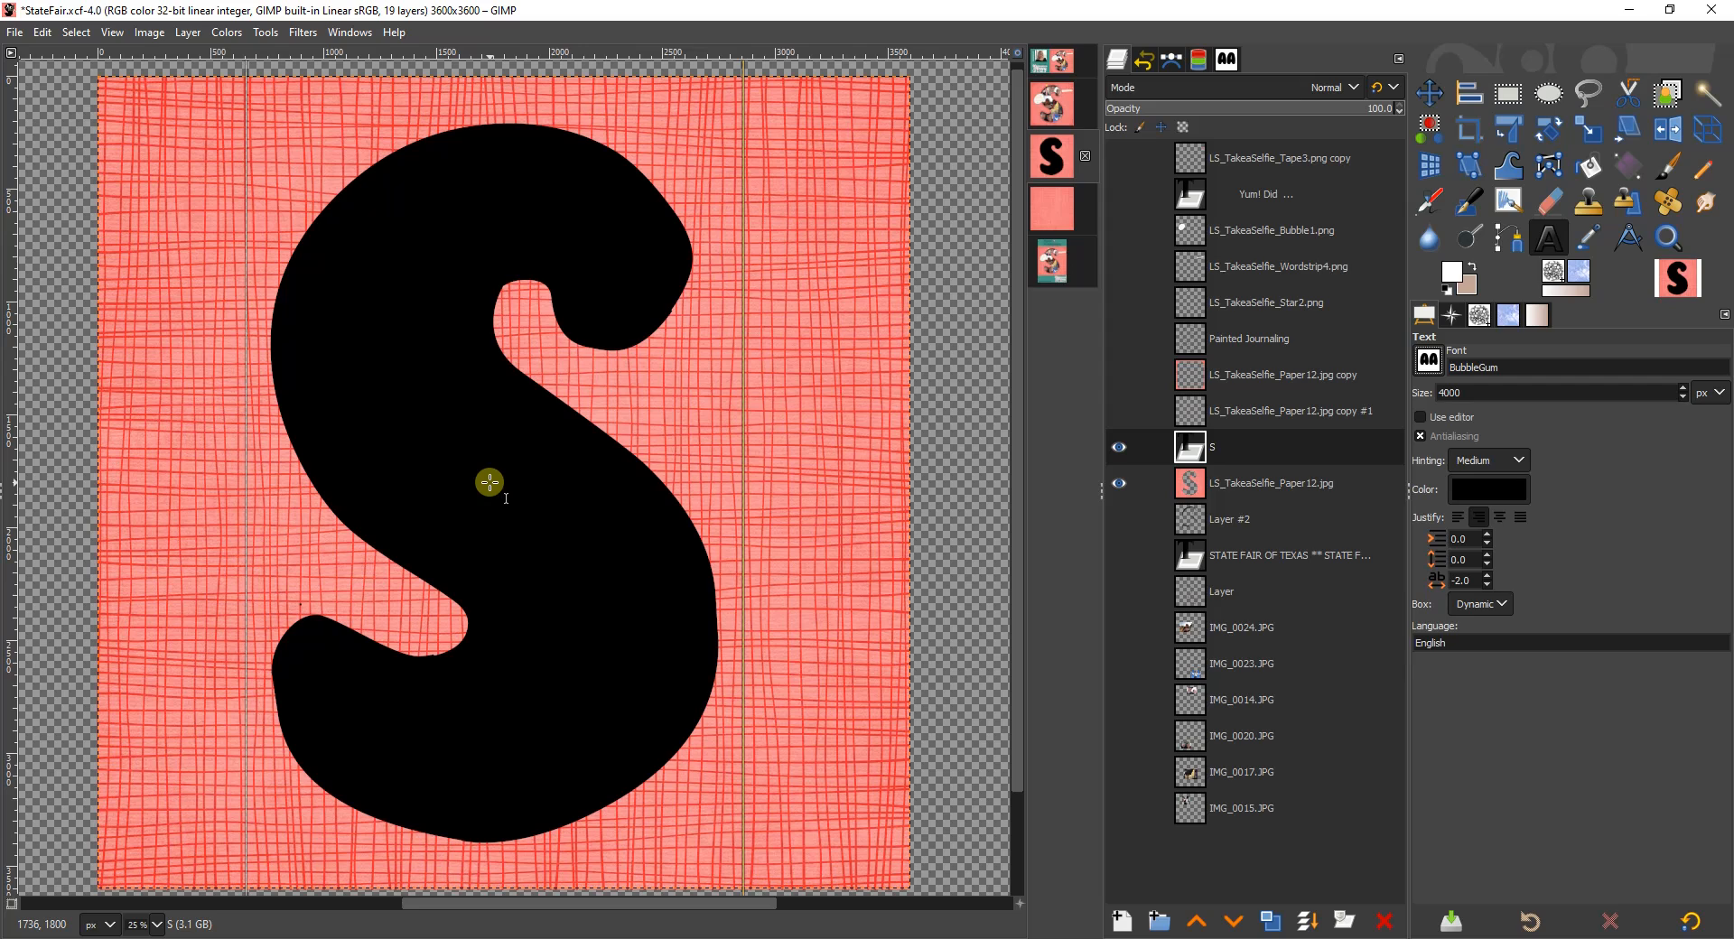
{"action": "left_click", "coordinate": [1462, 96]}
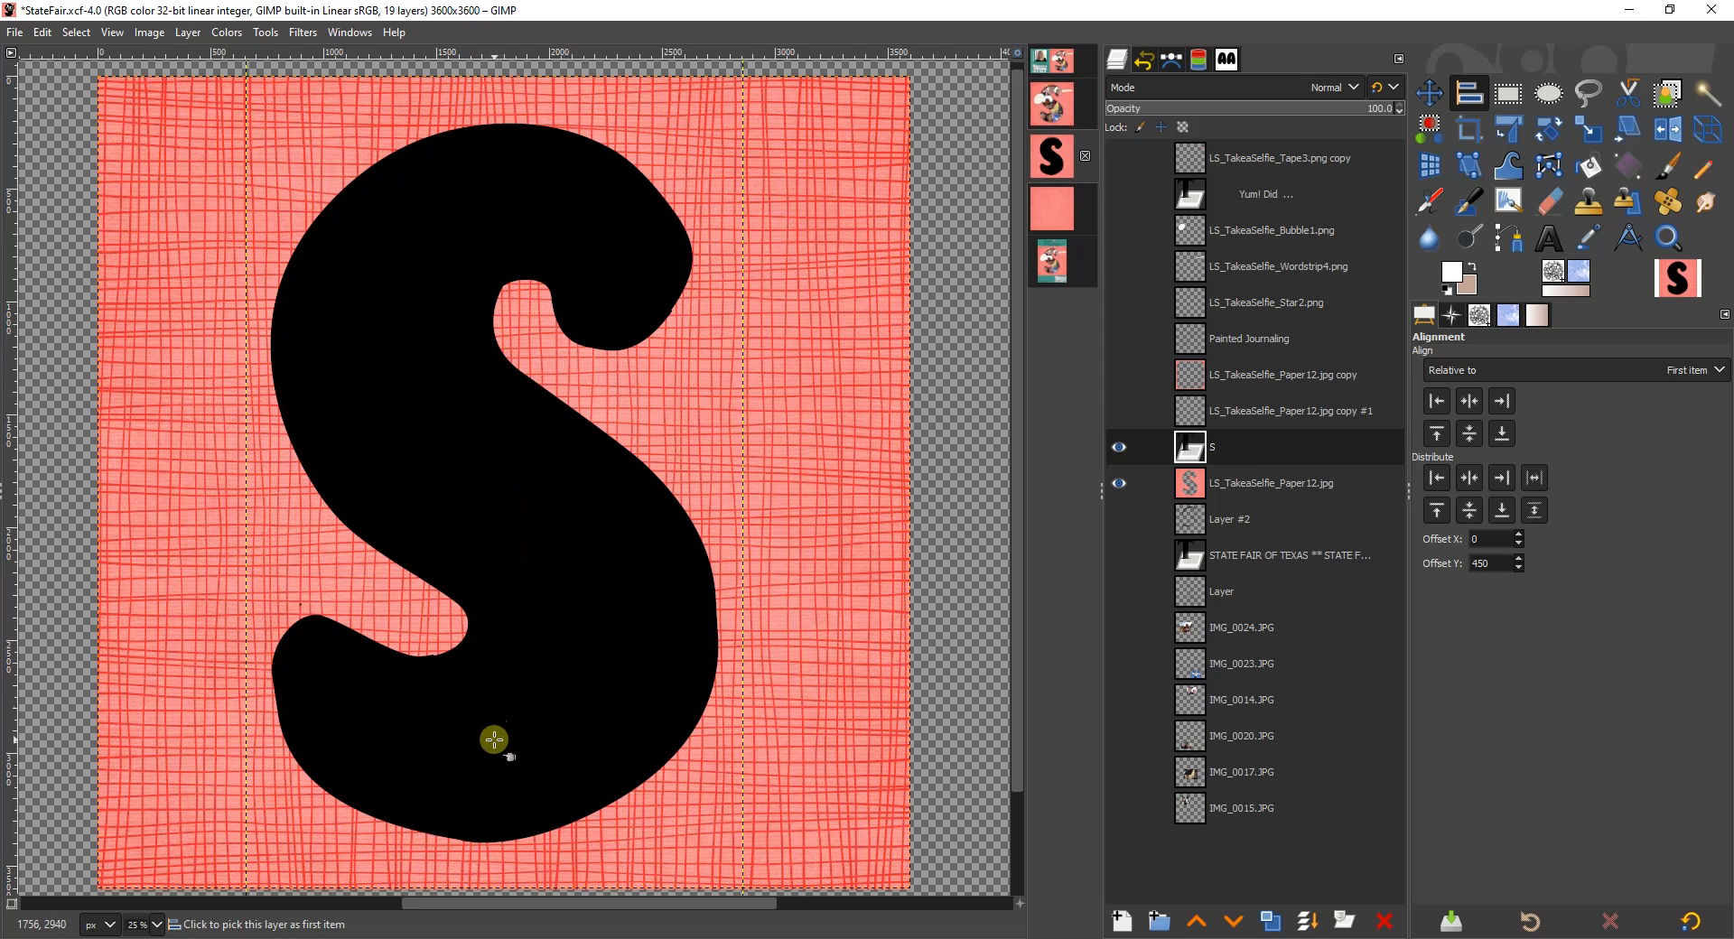
Step: Create a path from the S text layer and make that new path visible on the canvas
{"action": "left_click", "coordinate": [1241, 447]}
{"action": "right_click", "coordinate": [1252, 451]}
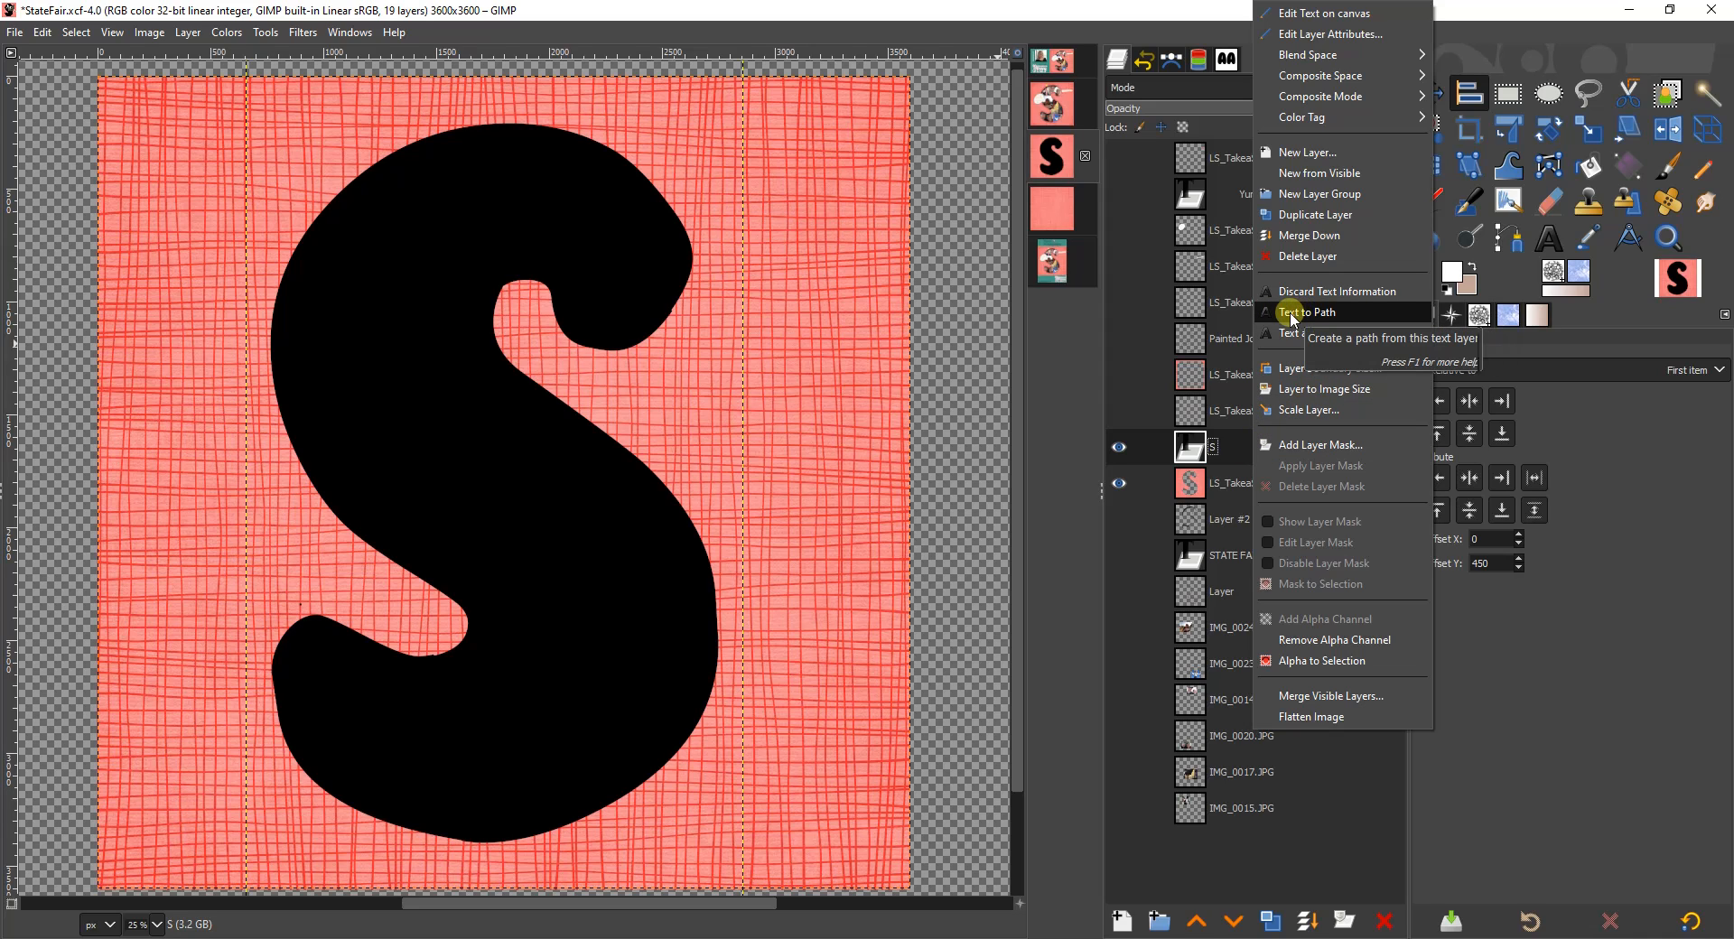
{"action": "left_click", "coordinate": [1328, 313]}
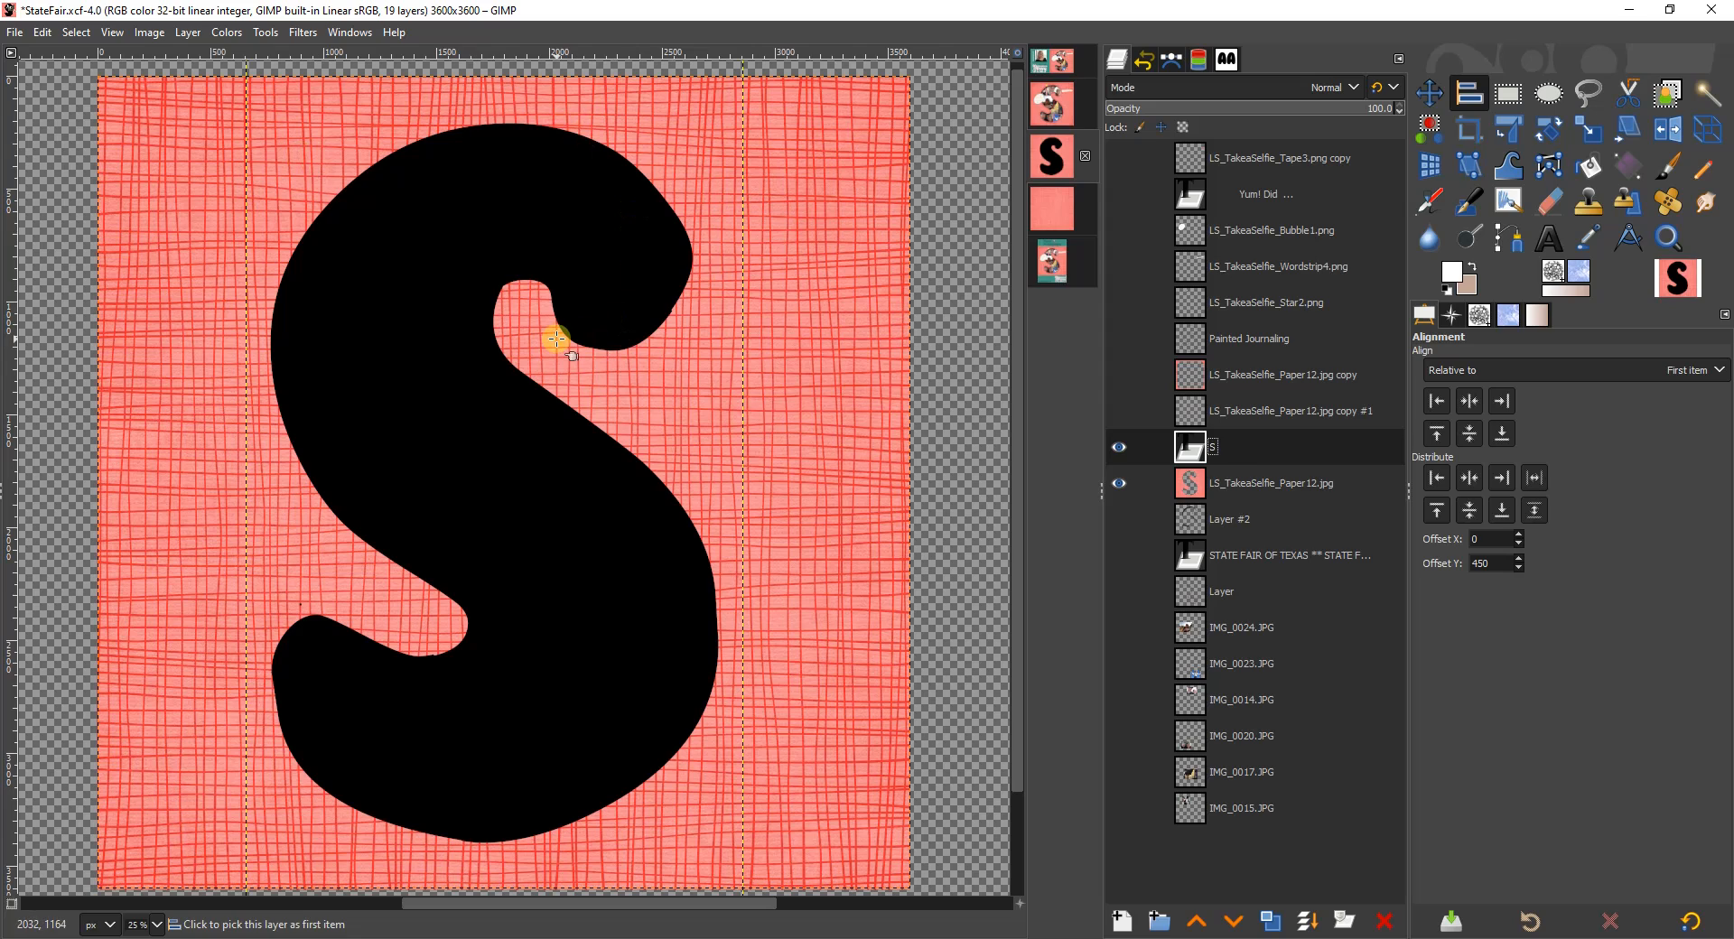
{"action": "left_click", "coordinate": [1172, 60]}
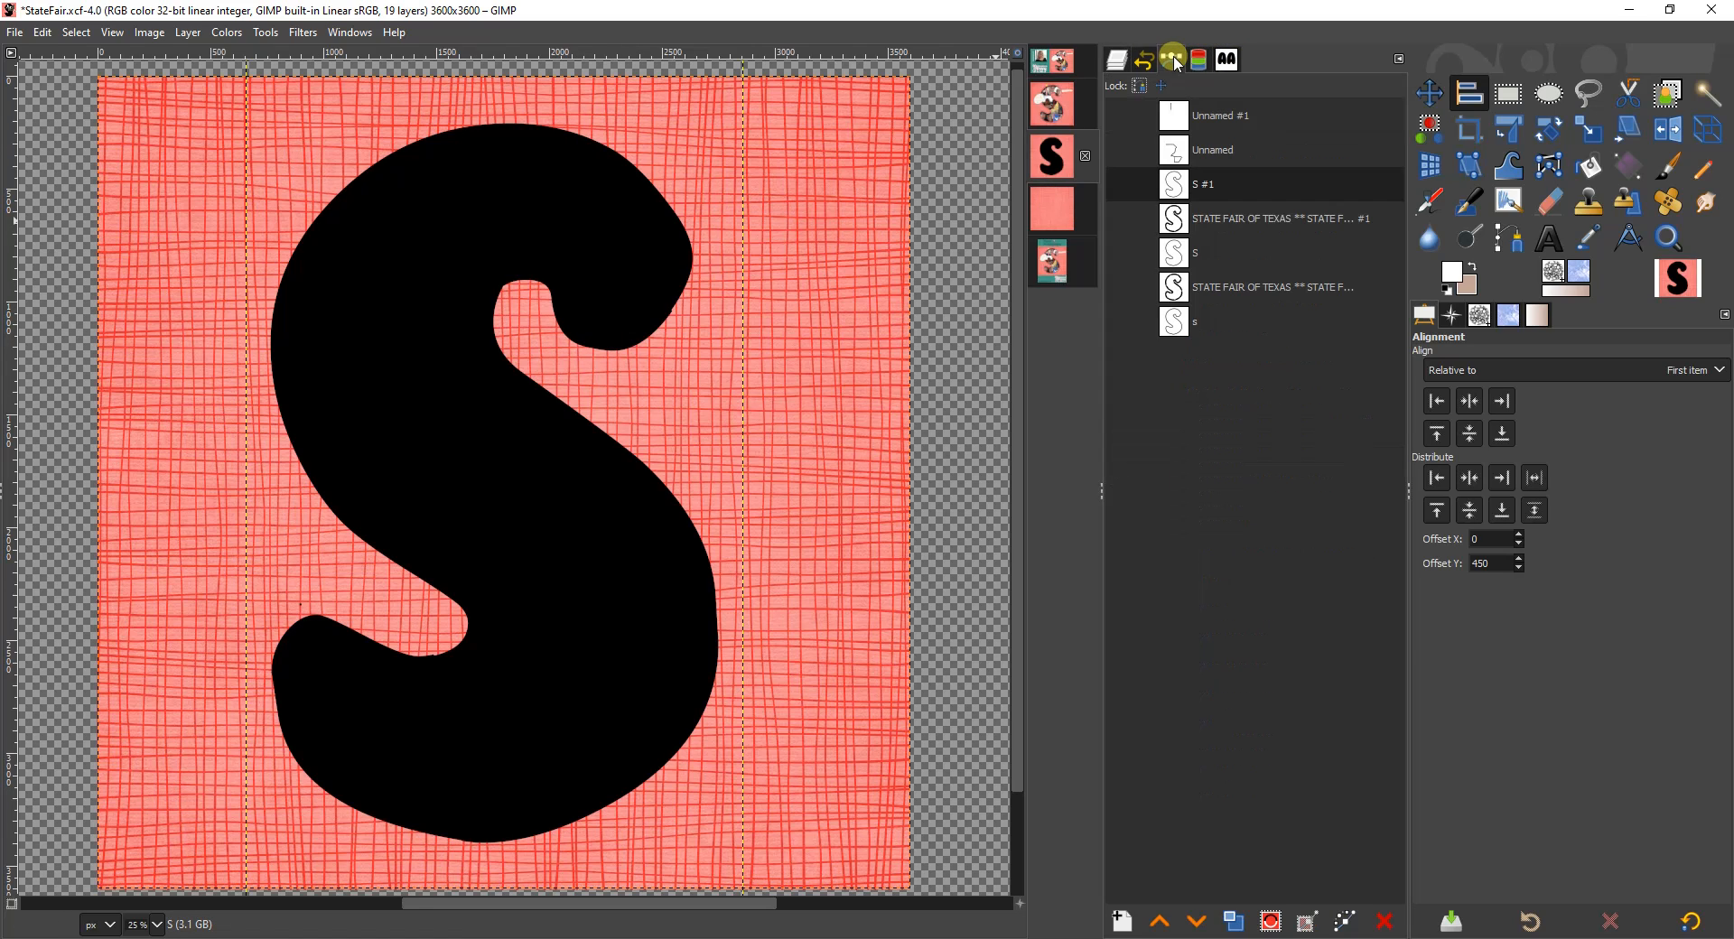
{"action": "left_click", "coordinate": [1122, 197]}
{"action": "left_click", "coordinate": [1118, 184]}
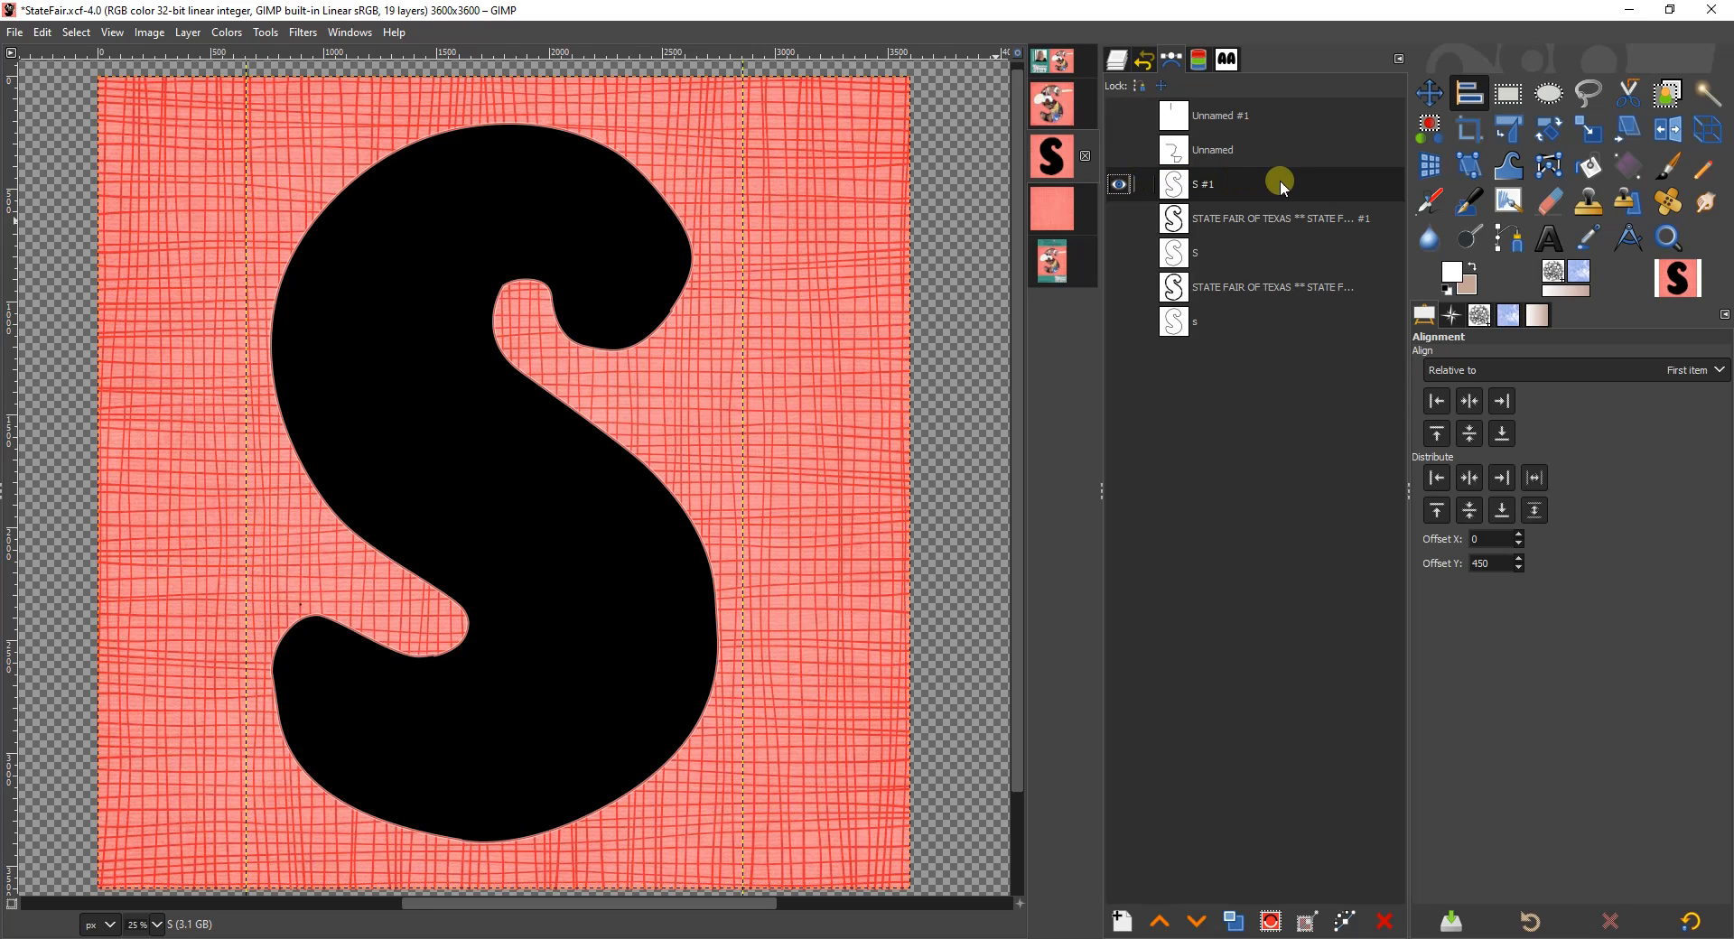
Step: Show the STATE FAIR OF TEXAS text layer and move it to the top of the layer stack
{"action": "left_click", "coordinate": [1118, 63]}
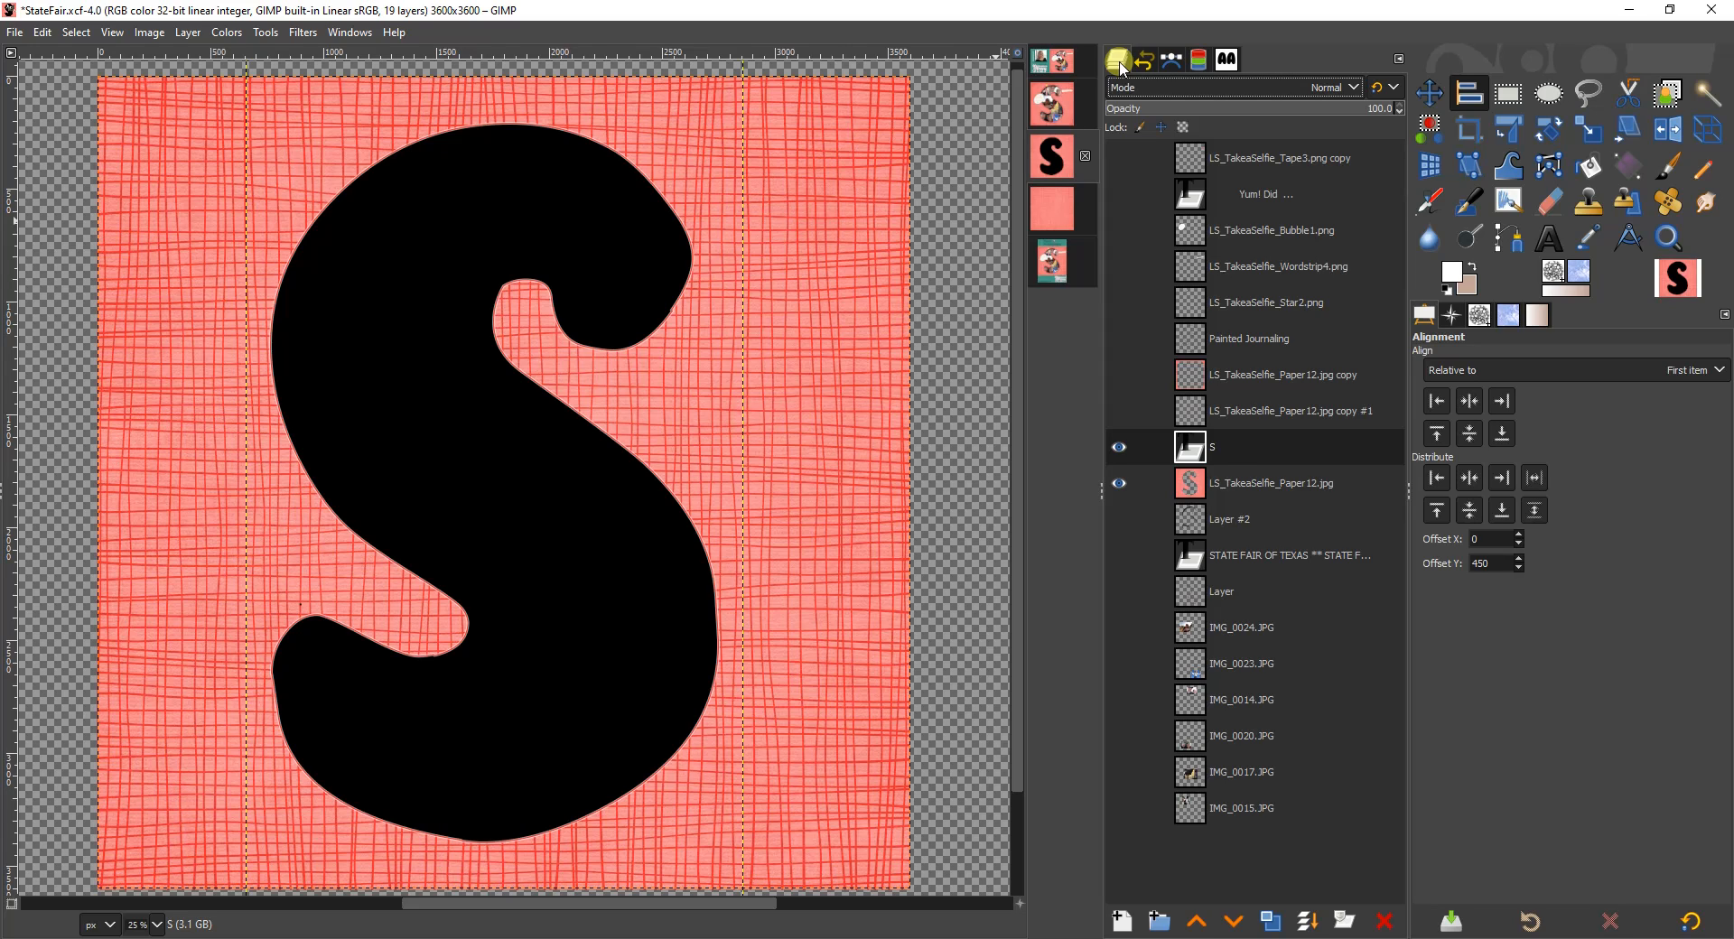
{"action": "left_click", "coordinate": [1119, 552]}
{"action": "left_click", "coordinate": [1253, 557]}
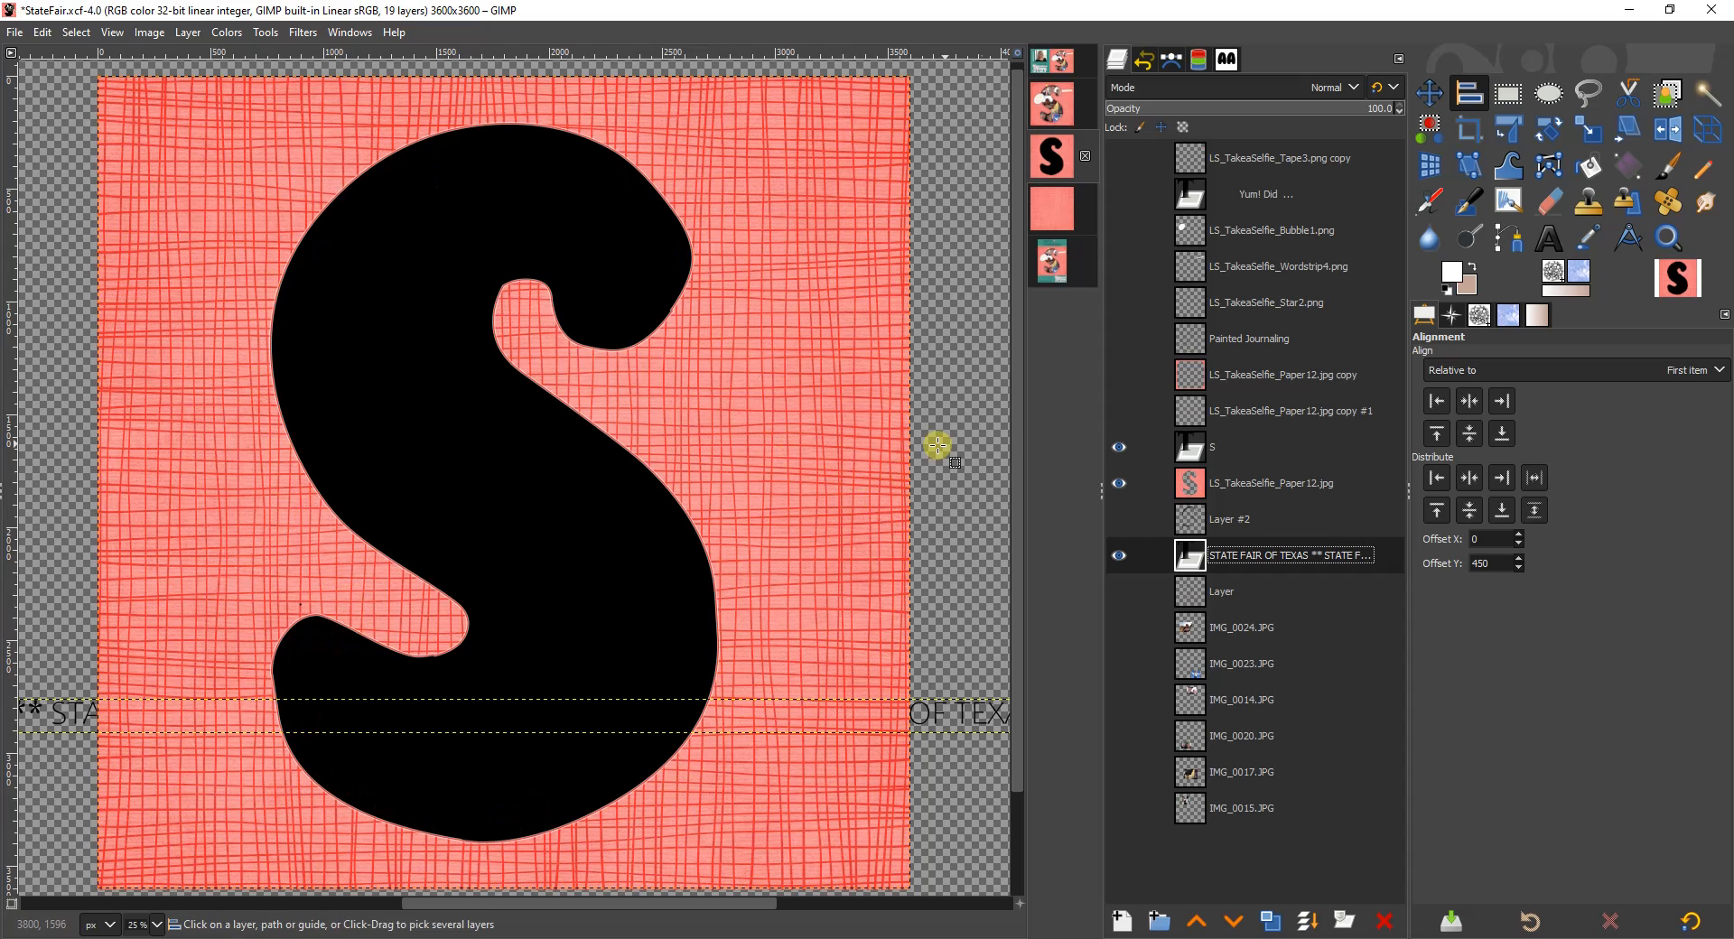
{"action": "left_click_drag", "start_coordinate": [1293, 553], "coordinate": [1292, 156]}
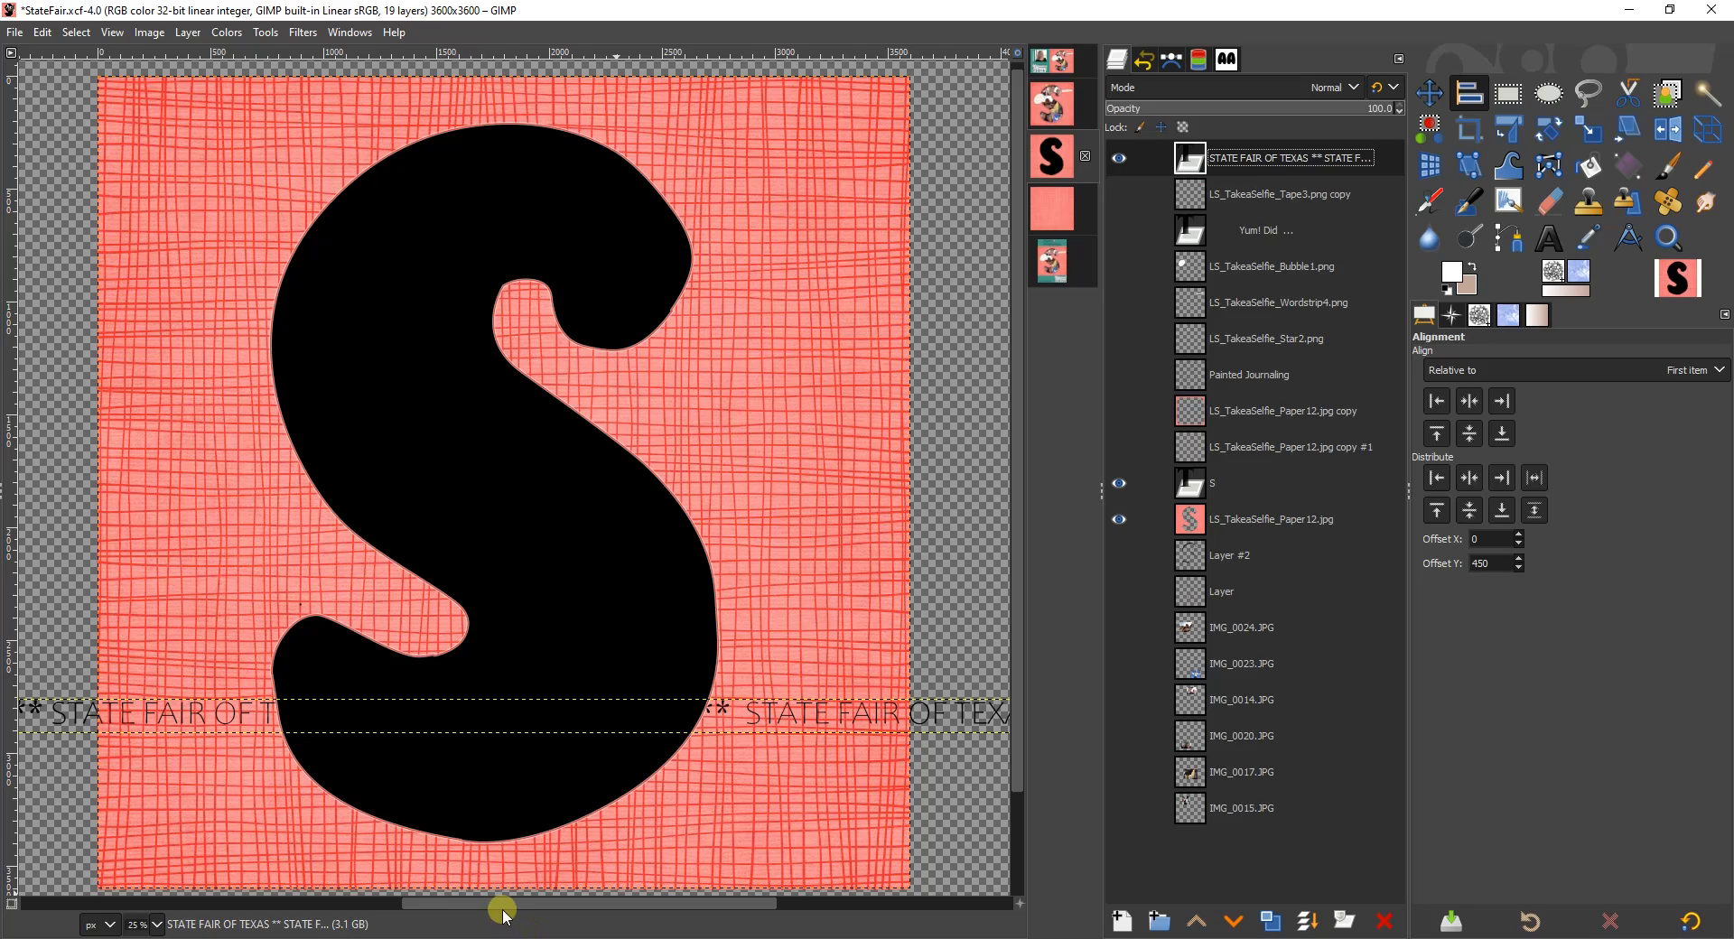
Step: Examine how far the STATE FAIR OF TEXAS text line extends beyond both sides of the canvas
{"action": "left_click_drag", "start_coordinate": [503, 914], "coordinate": [436, 900]}
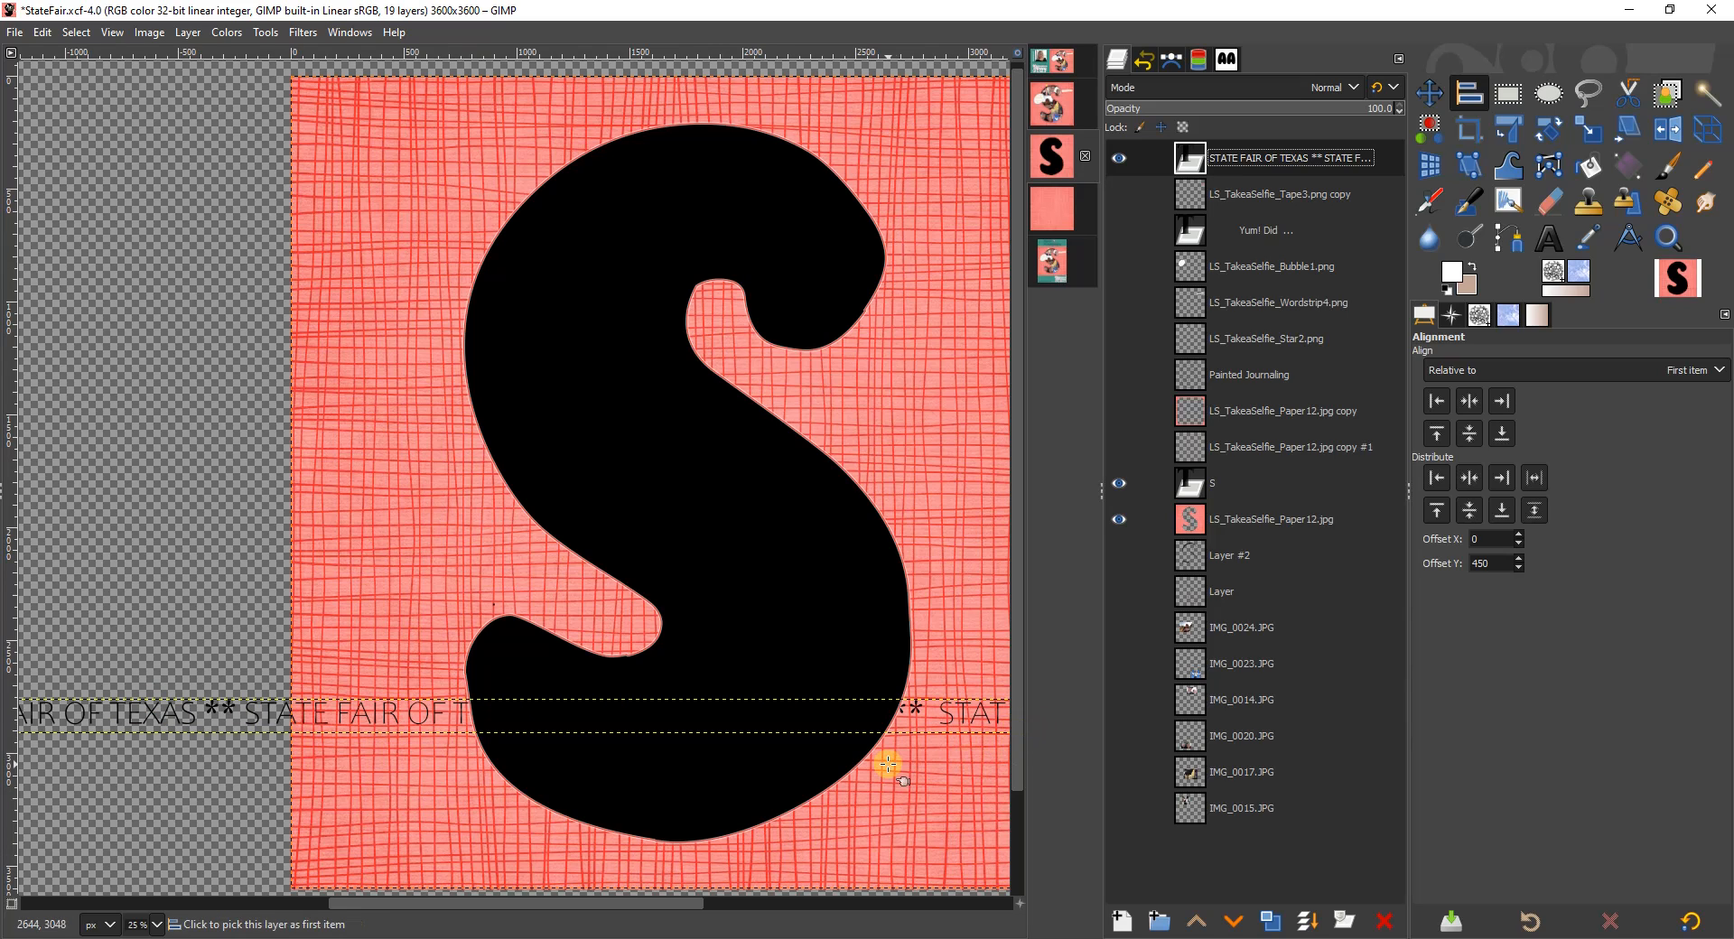
{"action": "left_click", "coordinate": [1456, 314]}
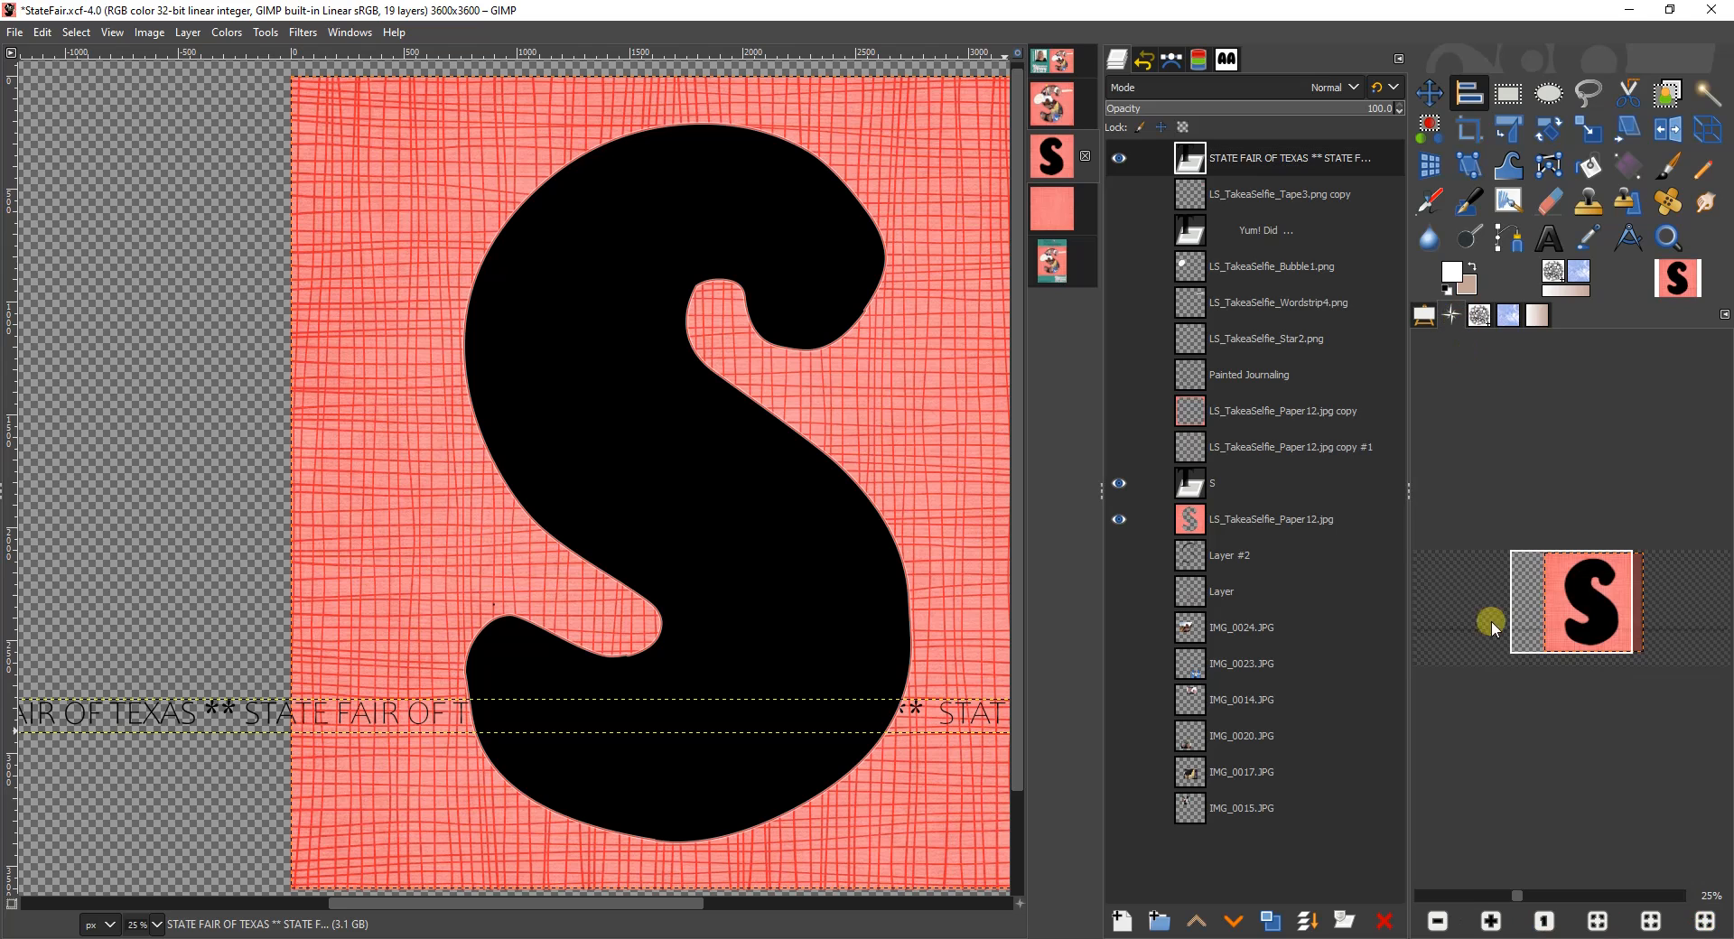
{"action": "left_click", "coordinate": [1441, 921]}
{"action": "left_click", "coordinate": [1440, 921]}
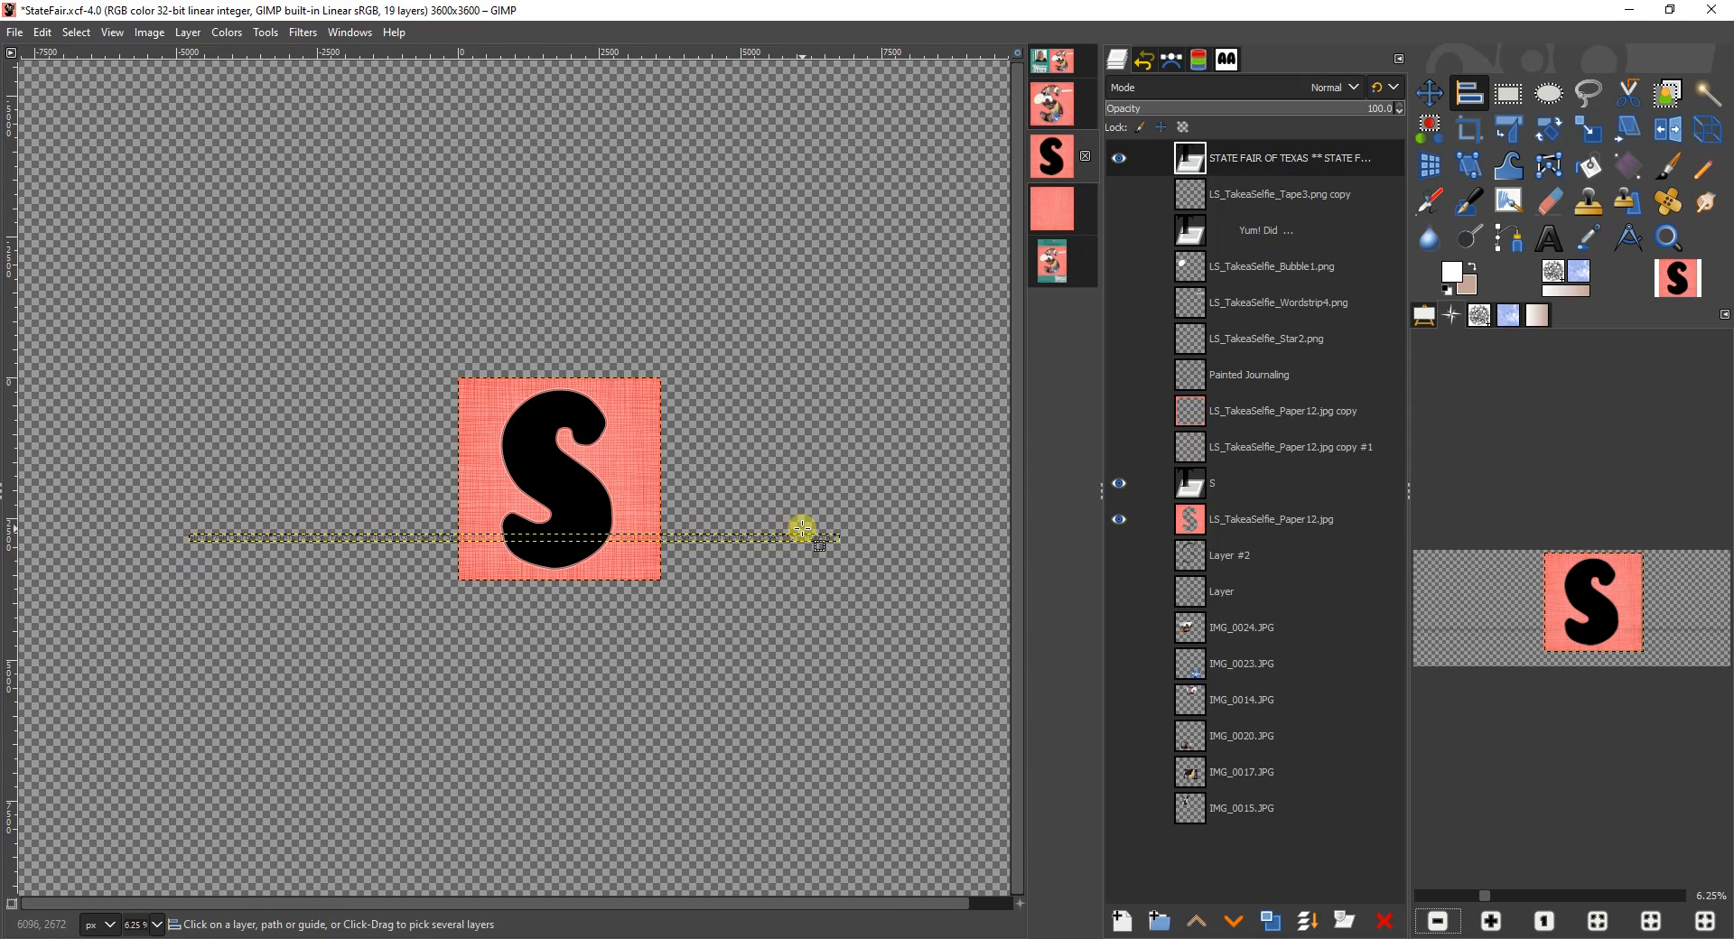
{"action": "left_click", "coordinate": [1492, 921]}
{"action": "left_click", "coordinate": [1492, 921]}
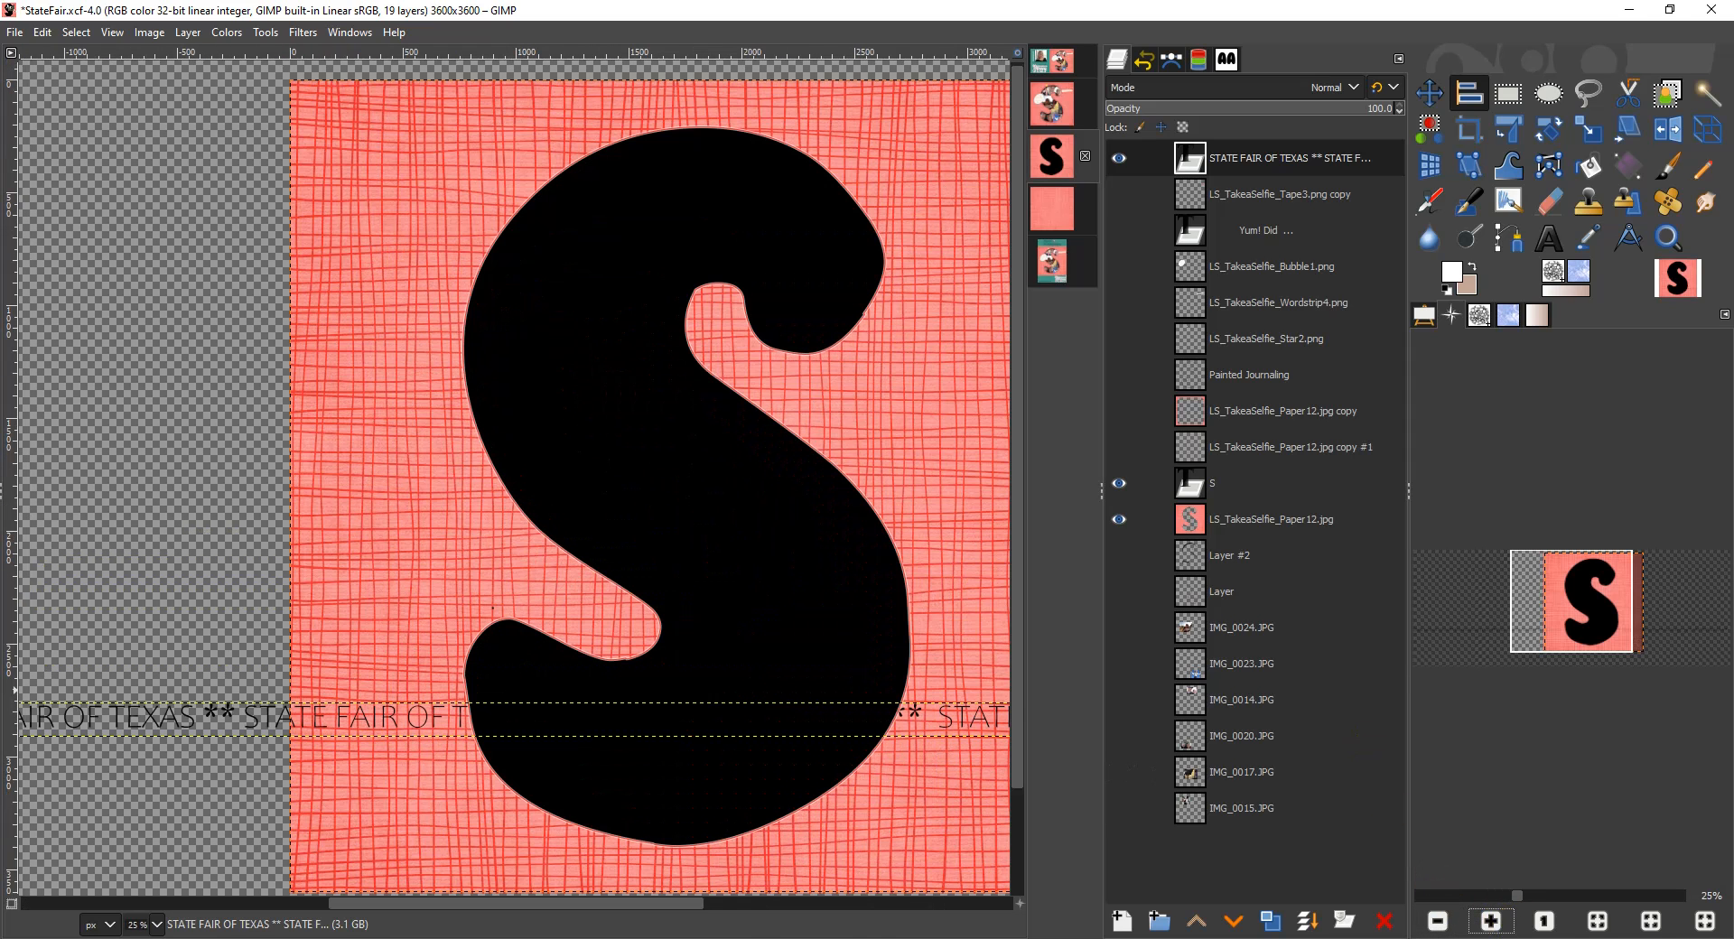
{"action": "left_click_drag", "start_coordinate": [677, 902], "coordinate": [734, 907]}
Step: Run Text along Path on the STATE FAIR OF TEXAS layer to follow the S outline, and hide the original text layer
{"action": "key", "text": "t"}
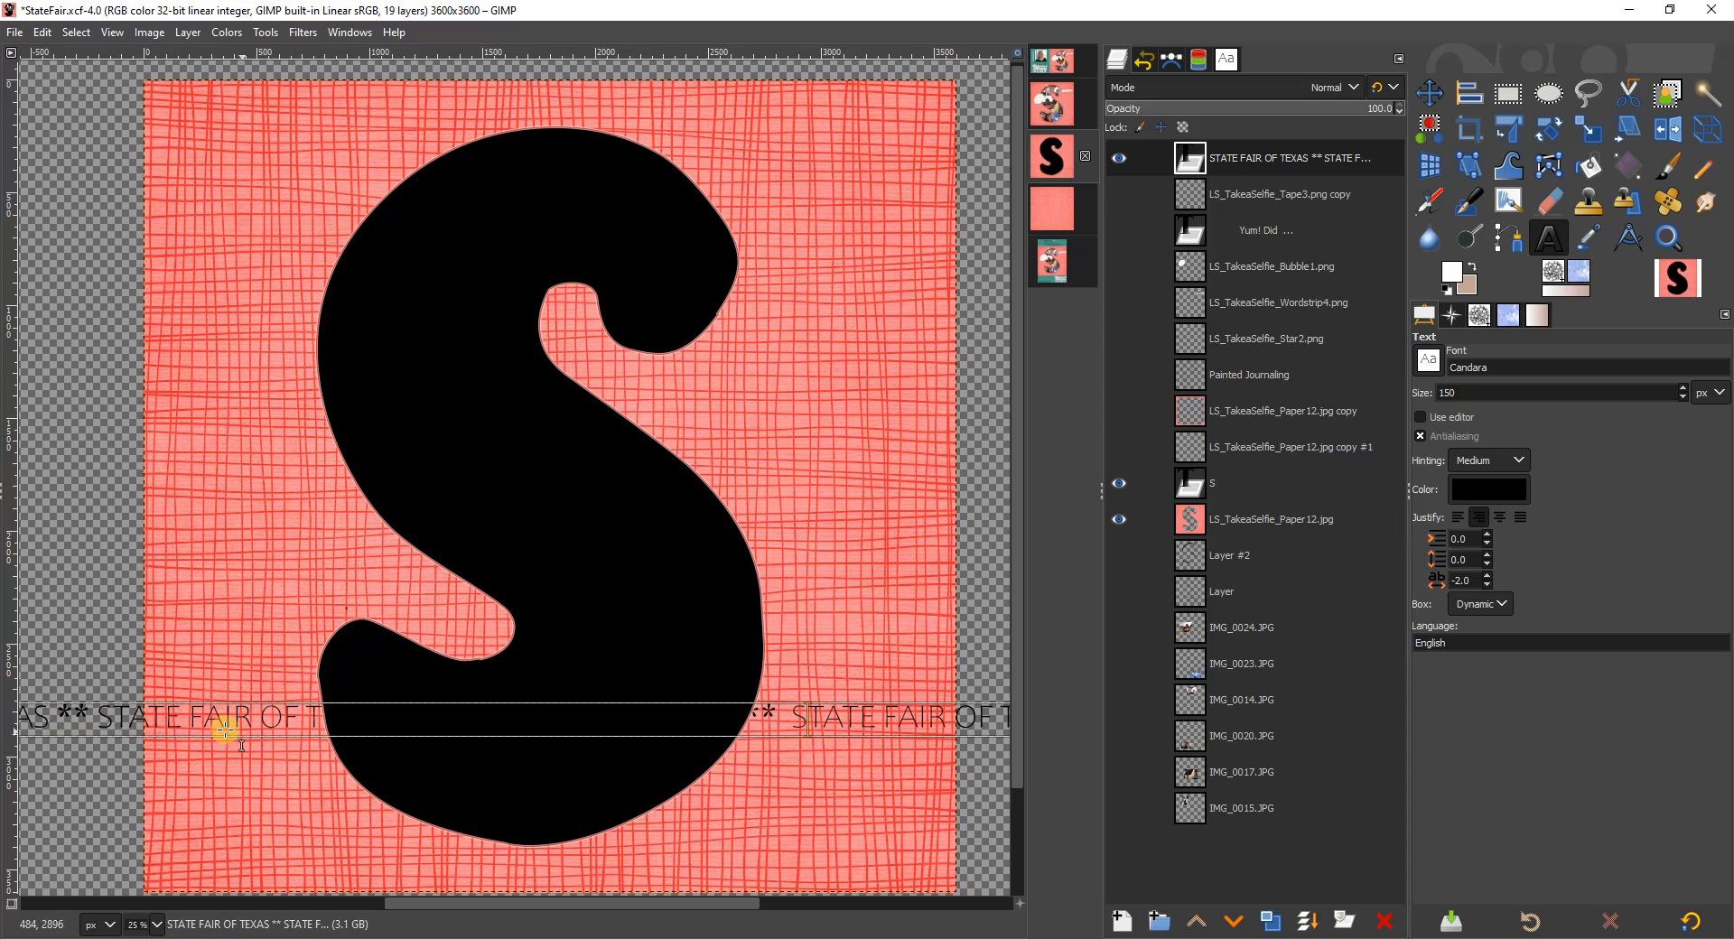
{"action": "right_click", "coordinate": [1297, 169]}
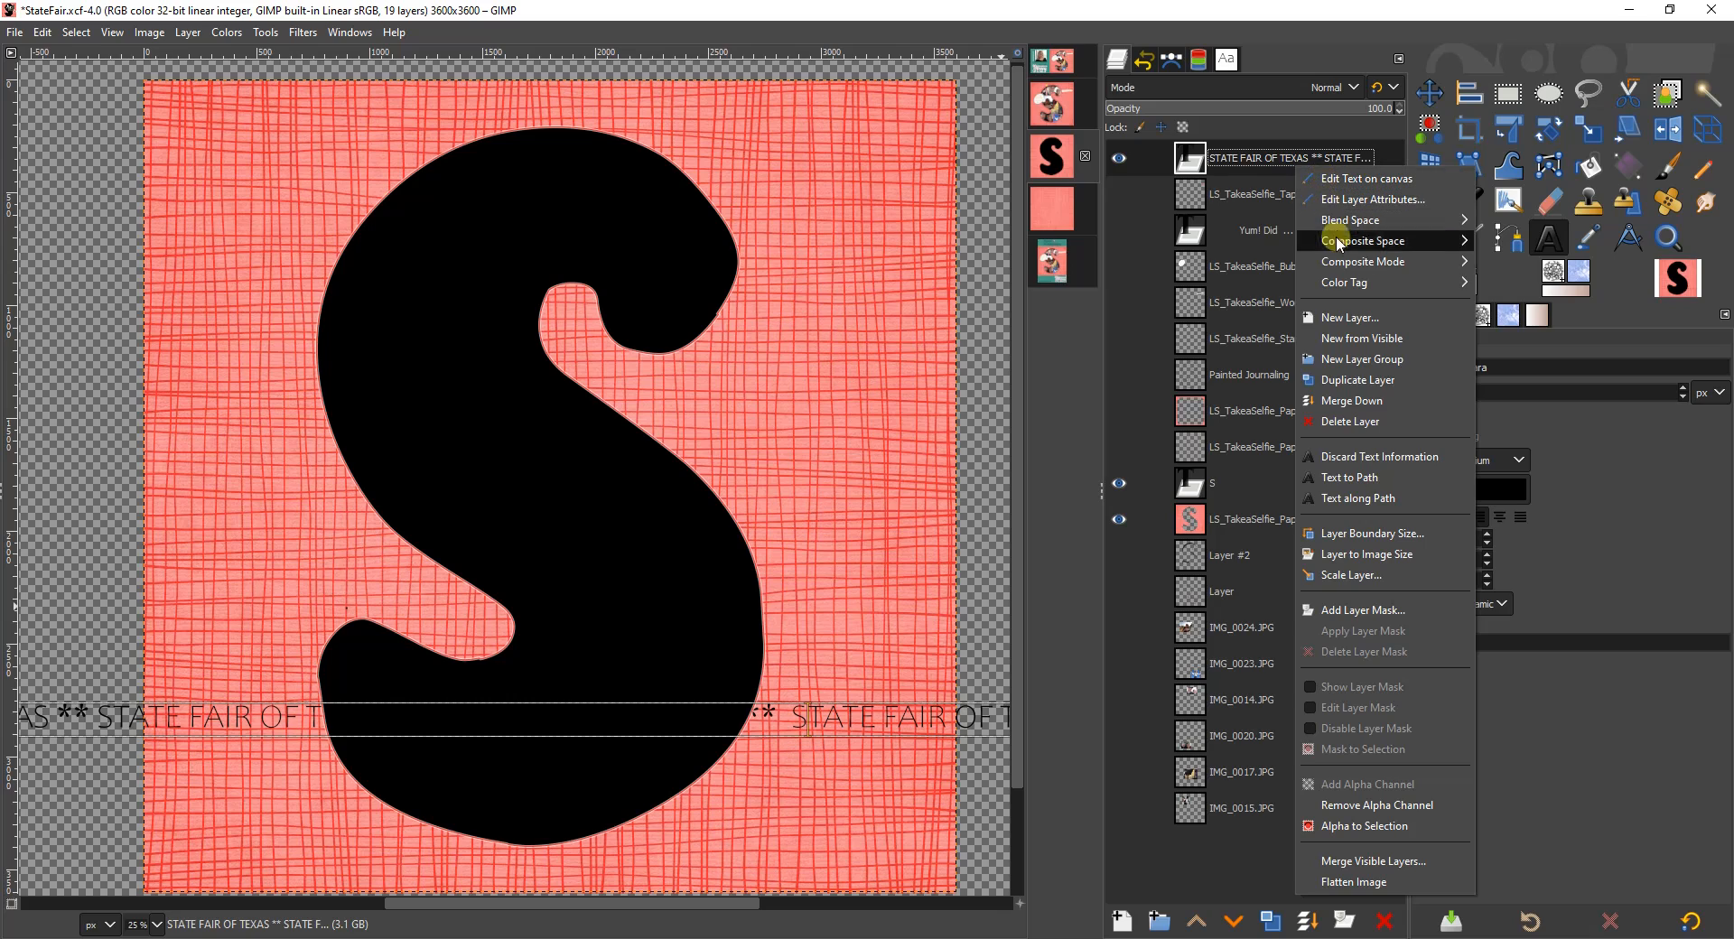
{"action": "left_click", "coordinate": [1341, 499]}
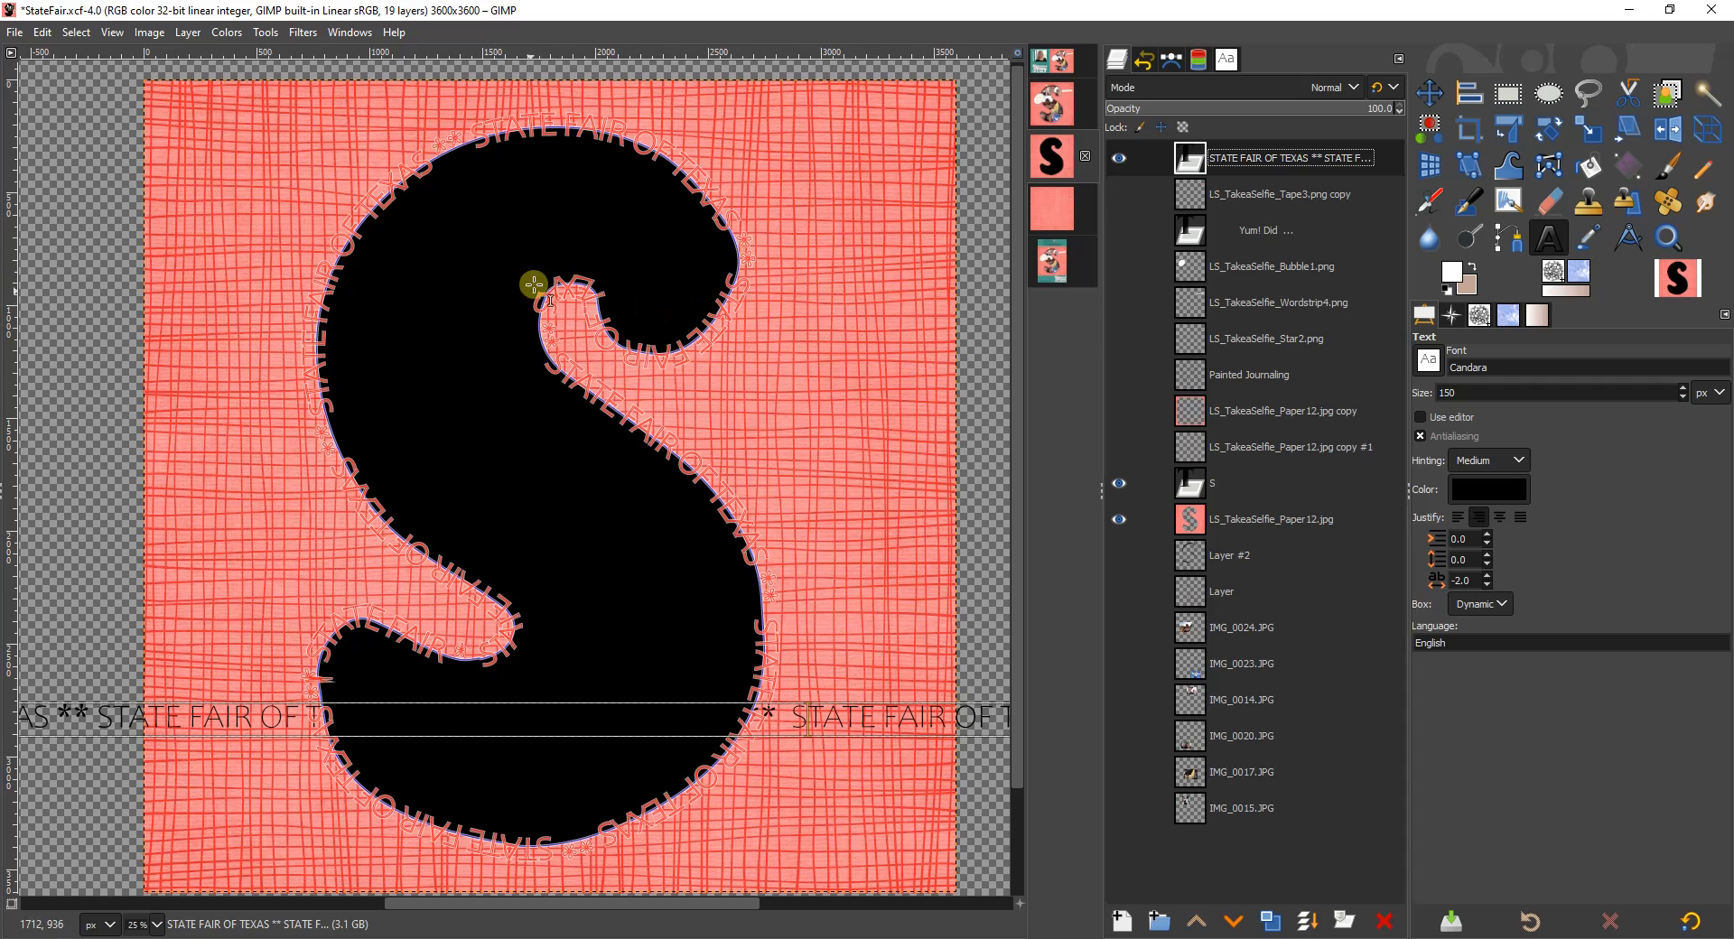
{"action": "left_click", "coordinate": [1122, 158]}
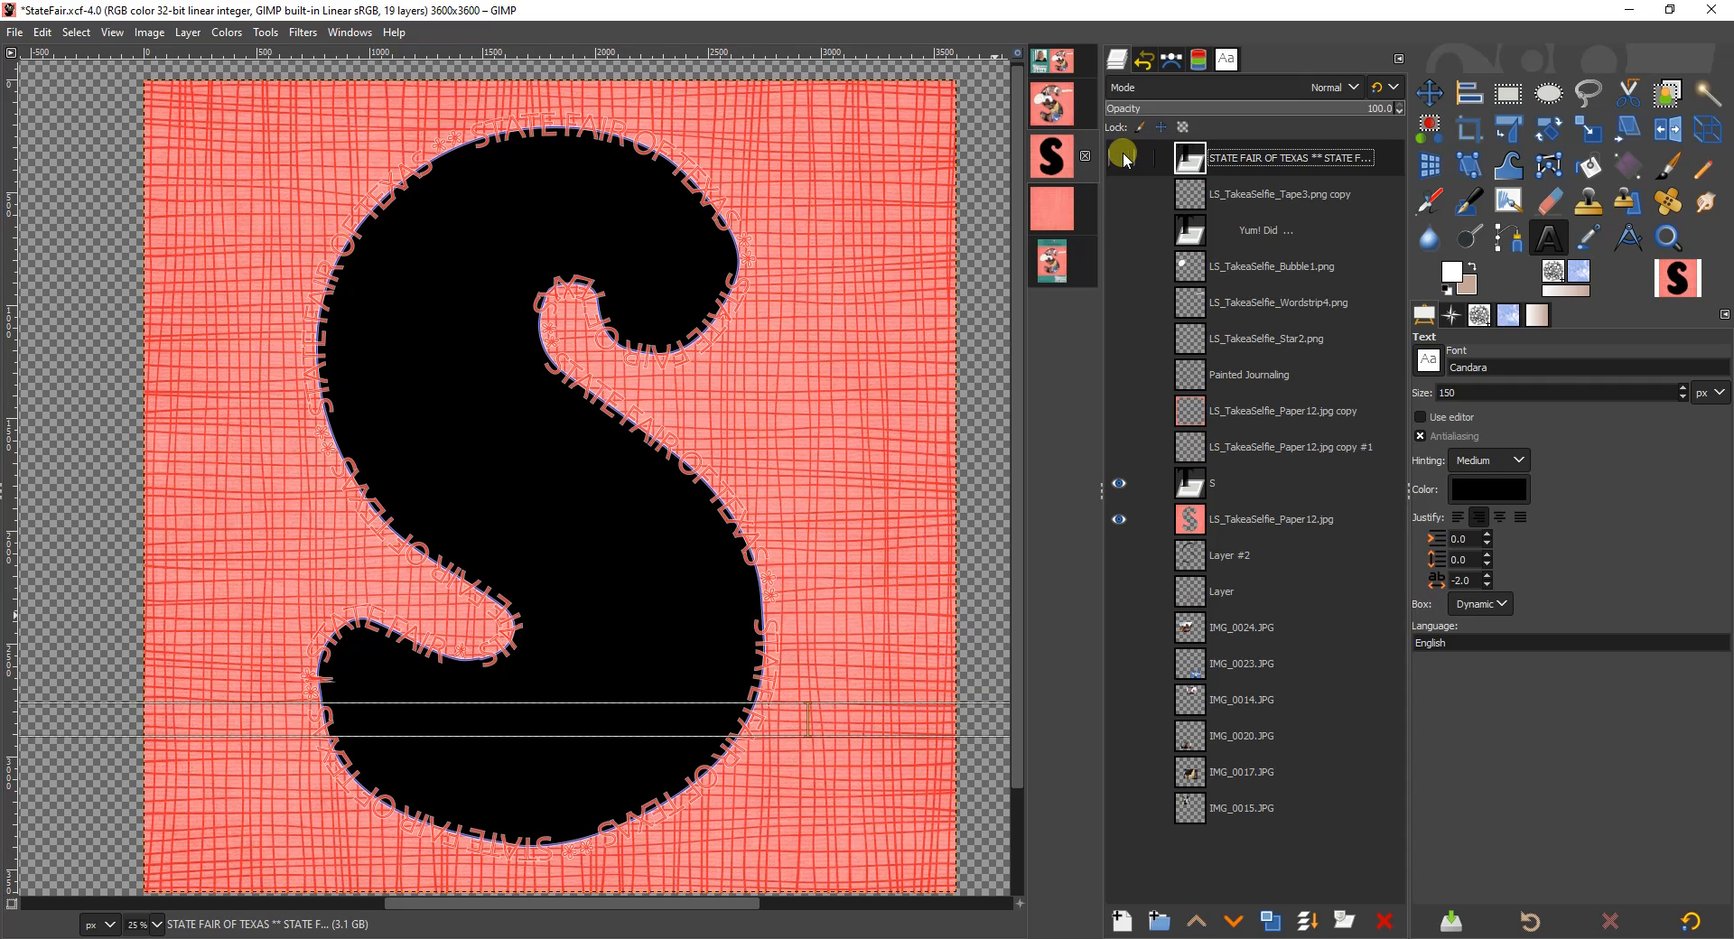
Step: Hide the S outline path, leaving the curved STATE FAIR OF TEXAS path shown
{"action": "left_click", "coordinate": [1171, 59]}
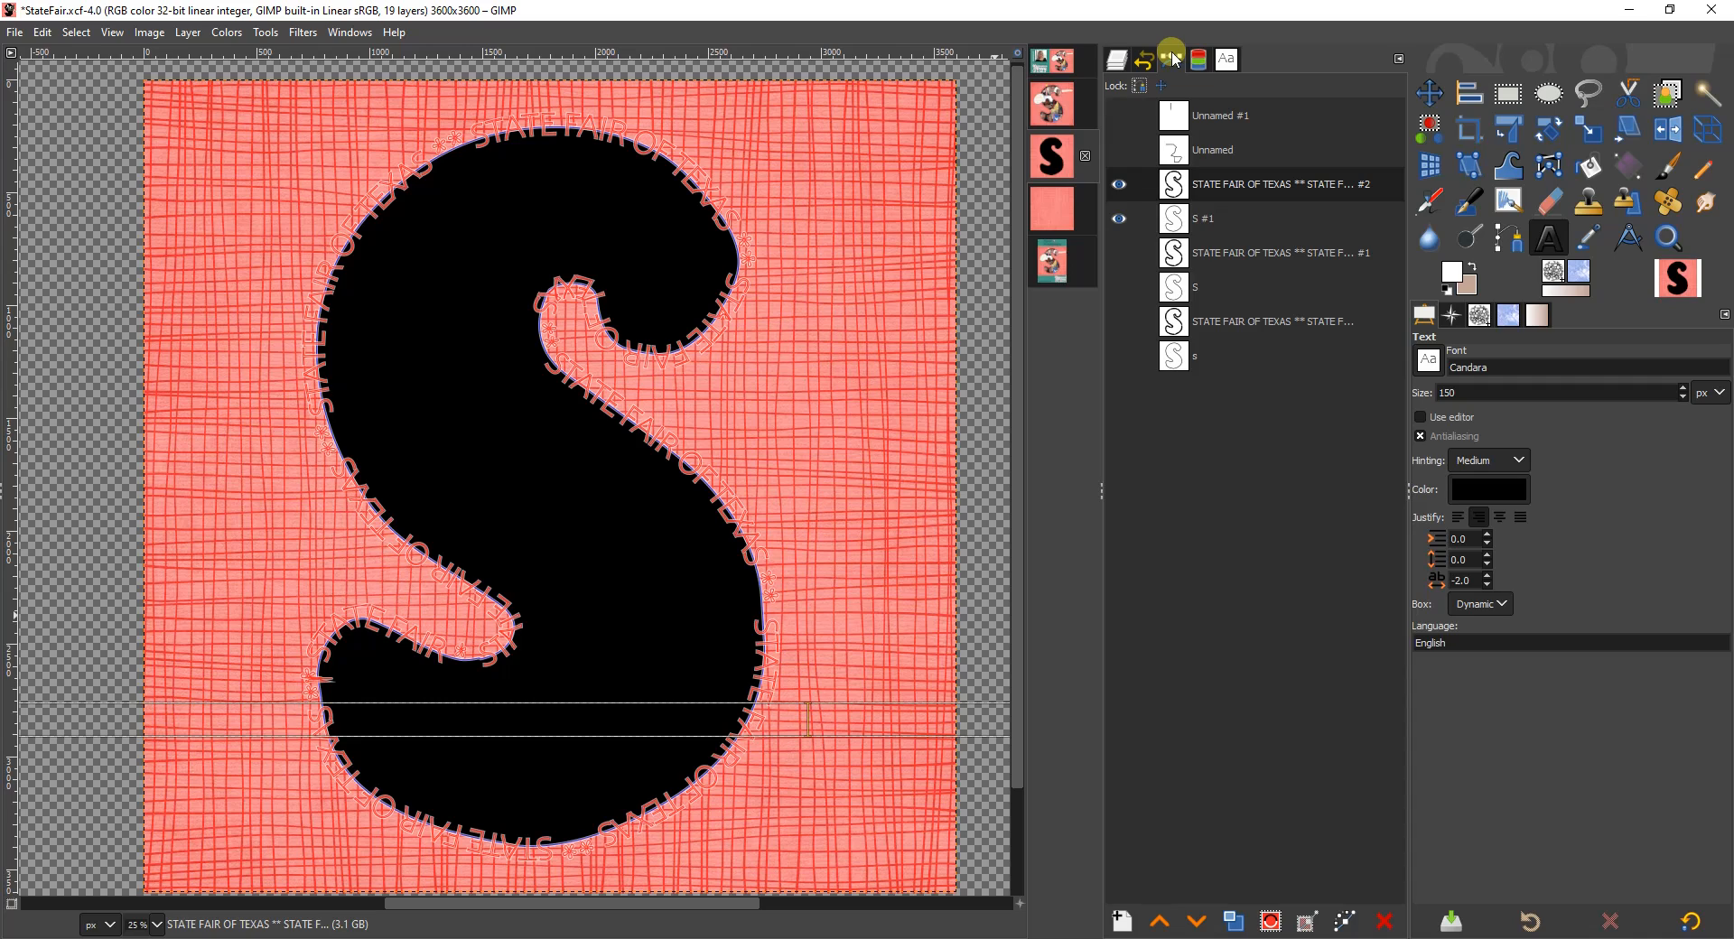
{"action": "left_click", "coordinate": [1119, 219]}
{"action": "left_click", "coordinate": [1119, 218]}
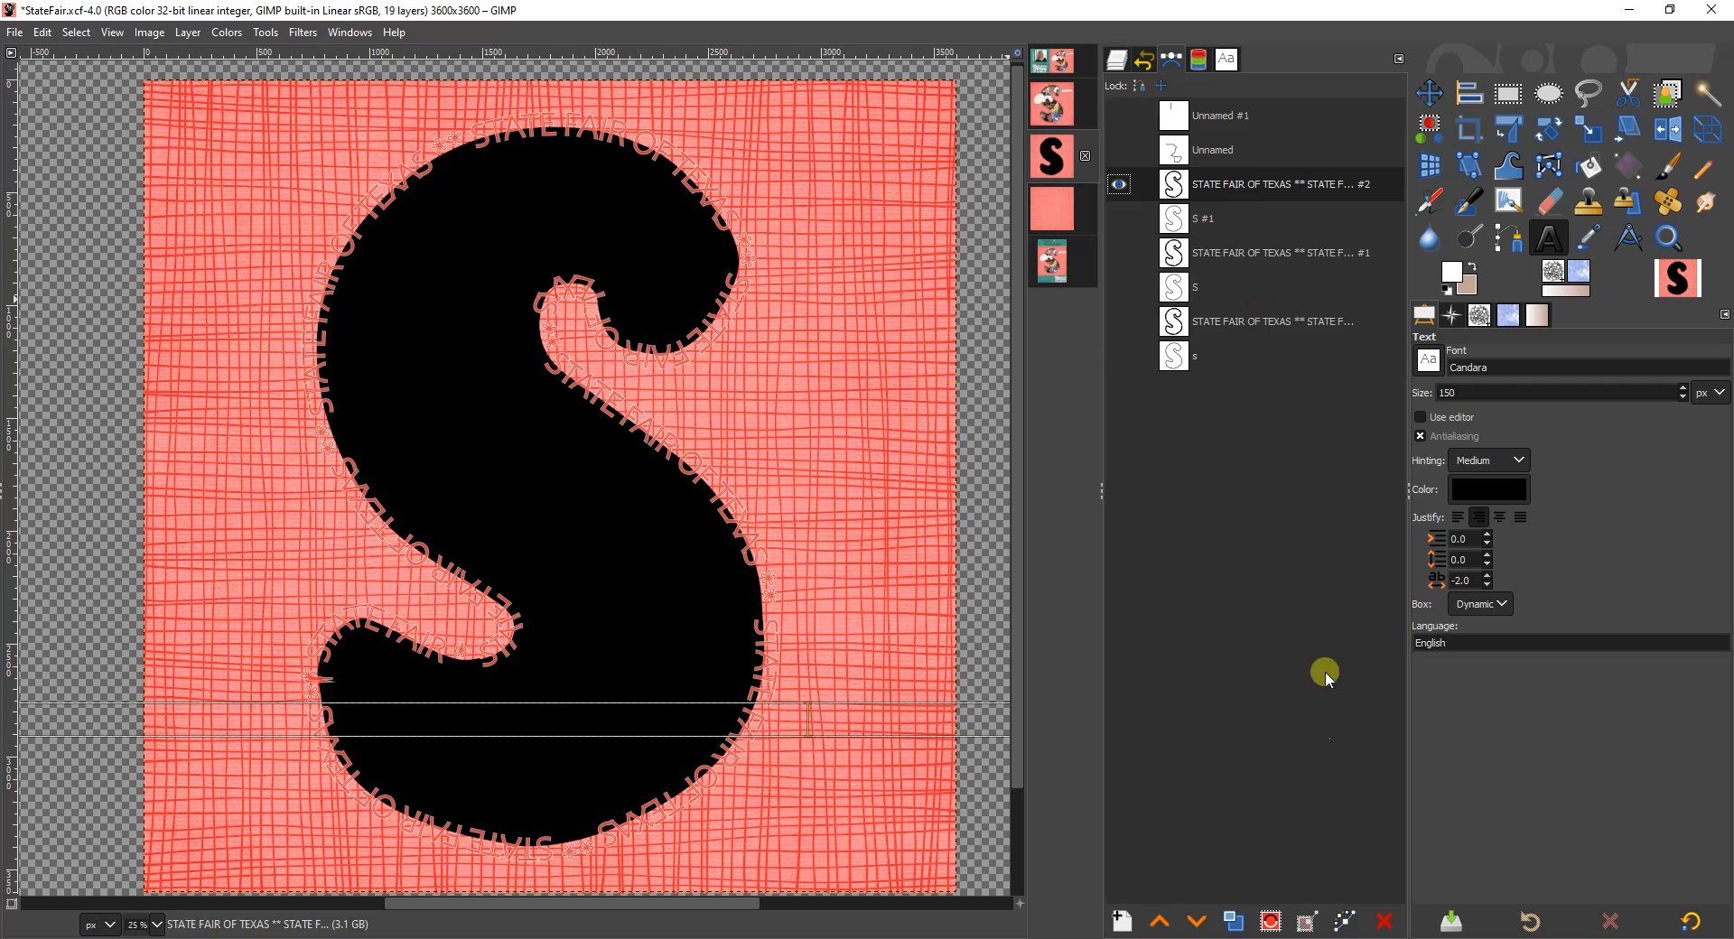
Step: Convert the curved STATE FAIR OF TEXAS path to a selection and hide the path
{"action": "left_click", "coordinate": [1274, 920]}
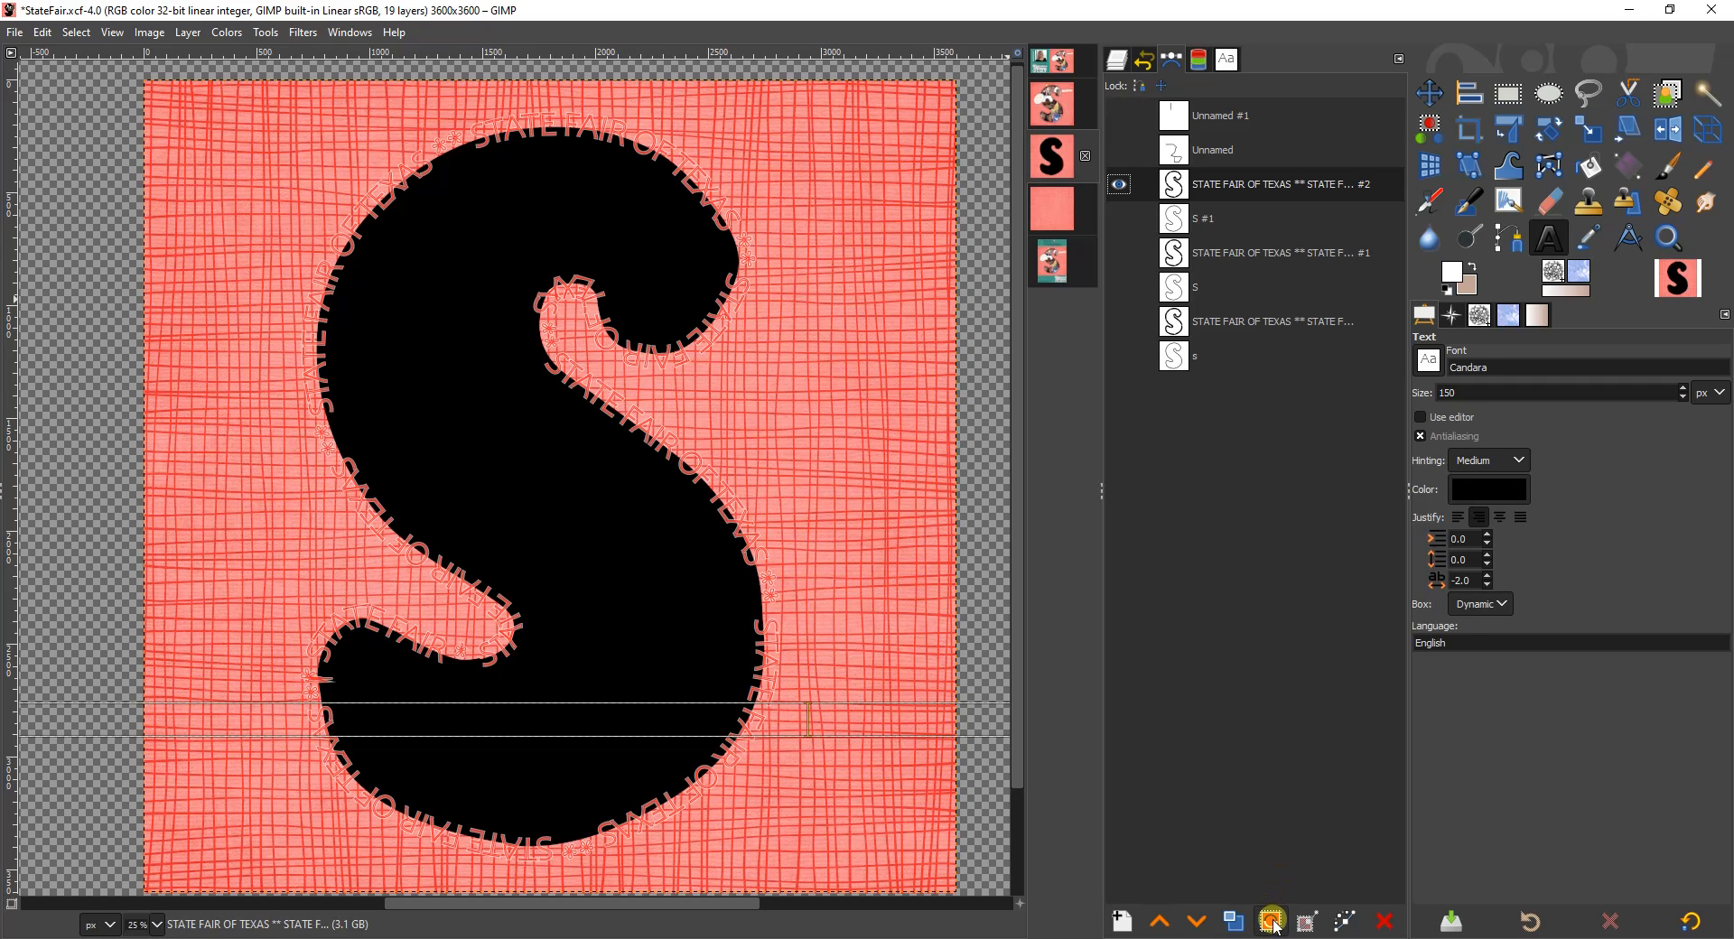
{"action": "left_click", "coordinate": [1271, 922]}
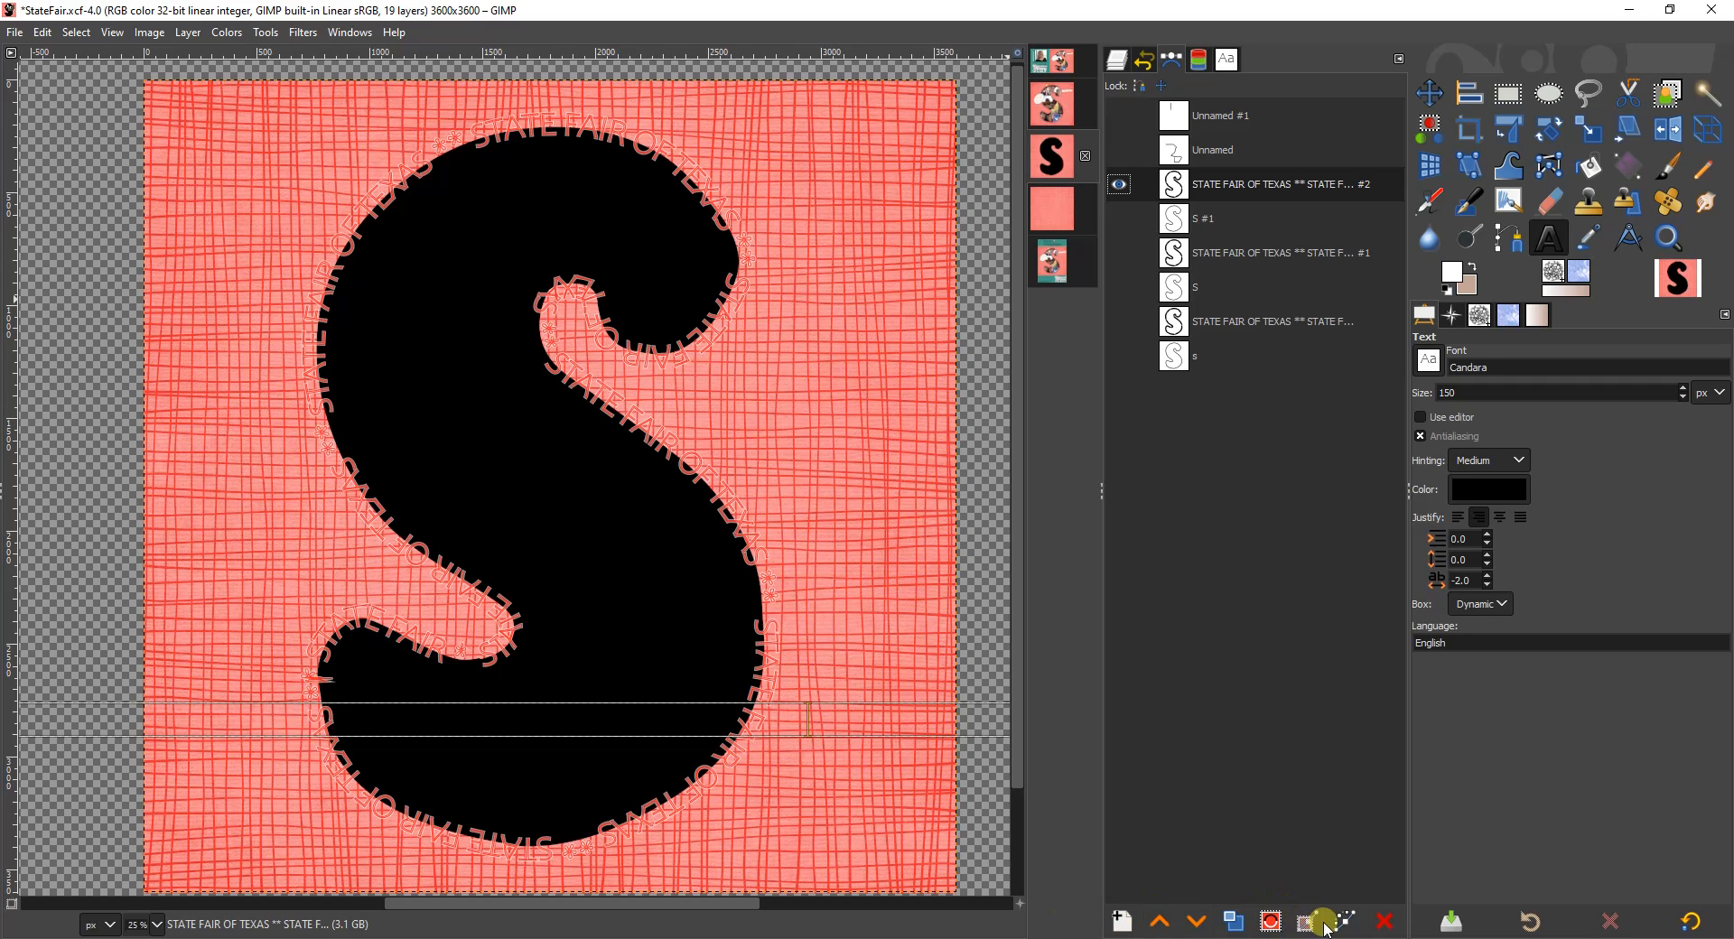
{"action": "left_click", "coordinate": [1271, 921]}
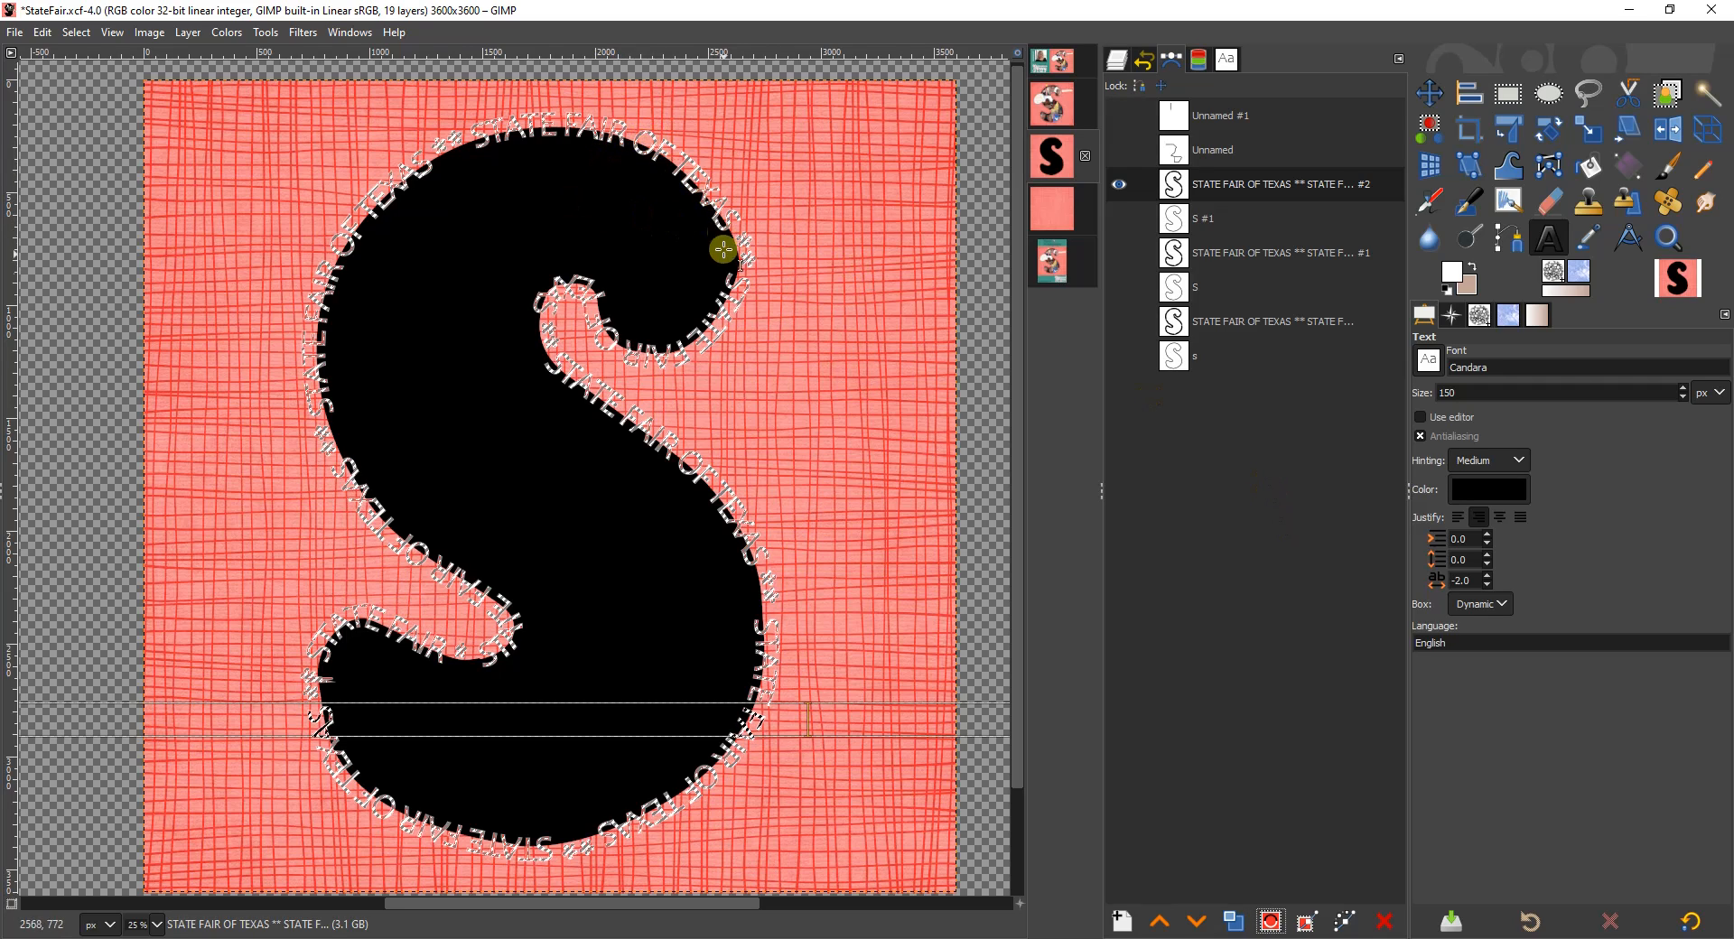
{"action": "left_click", "coordinate": [1120, 185]}
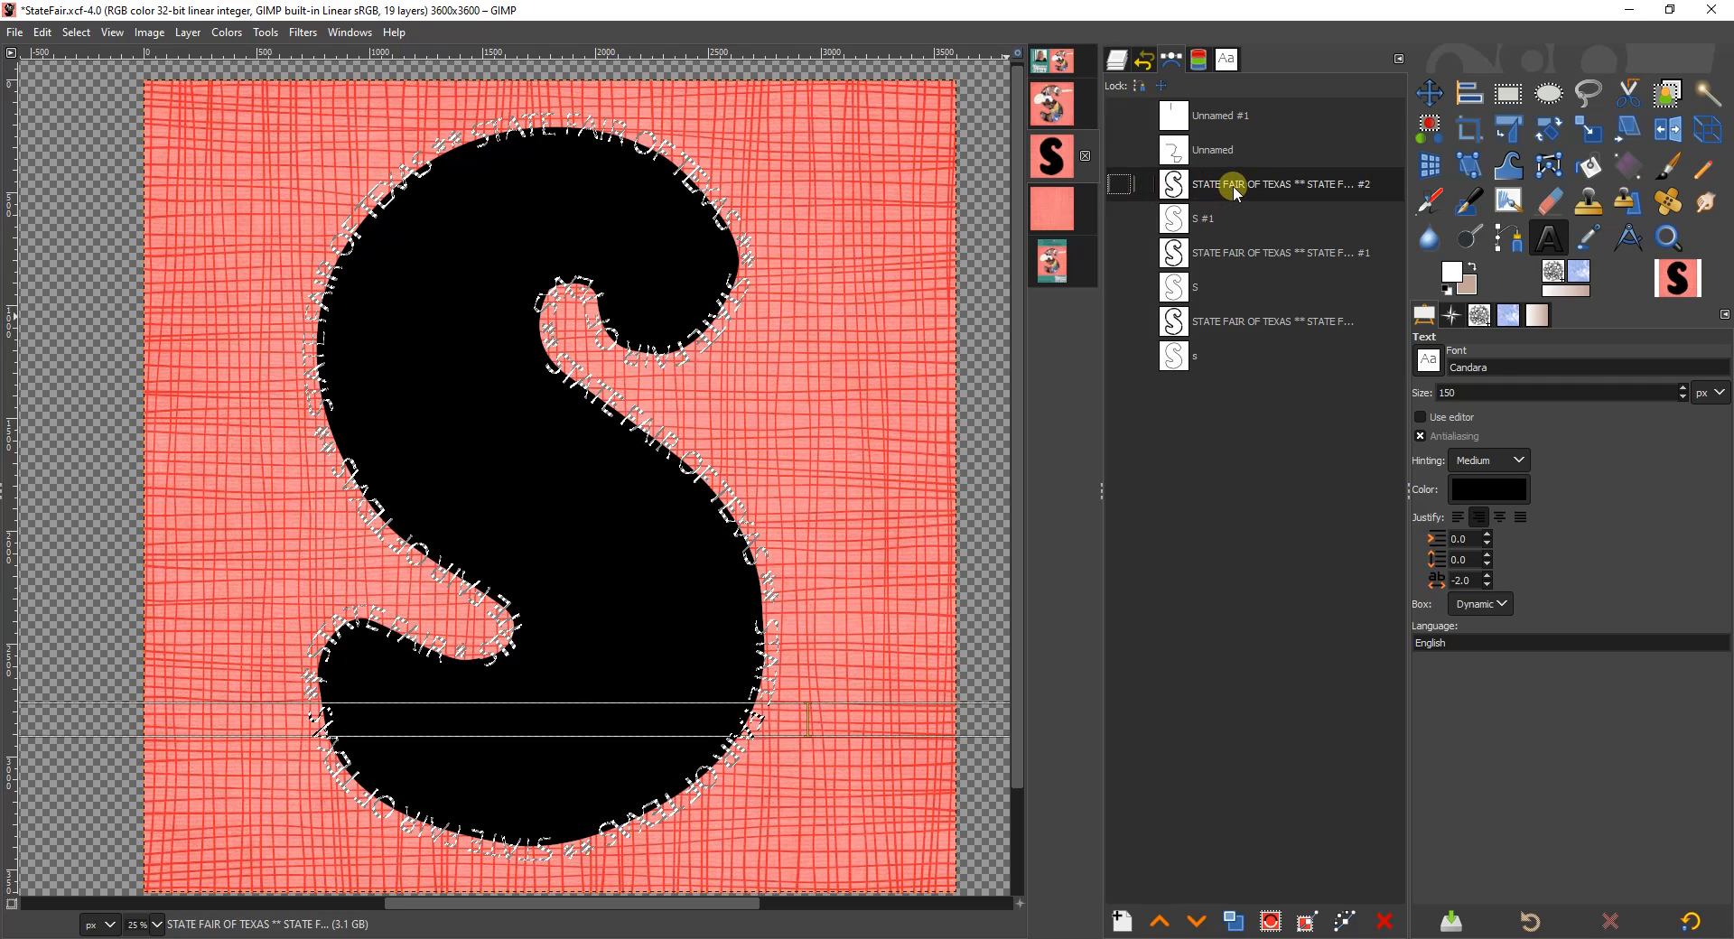
Step: Add a transparent layer named "Painted text." above the STATE FAIR OF TEXAS text layer
{"action": "left_click", "coordinate": [1118, 59]}
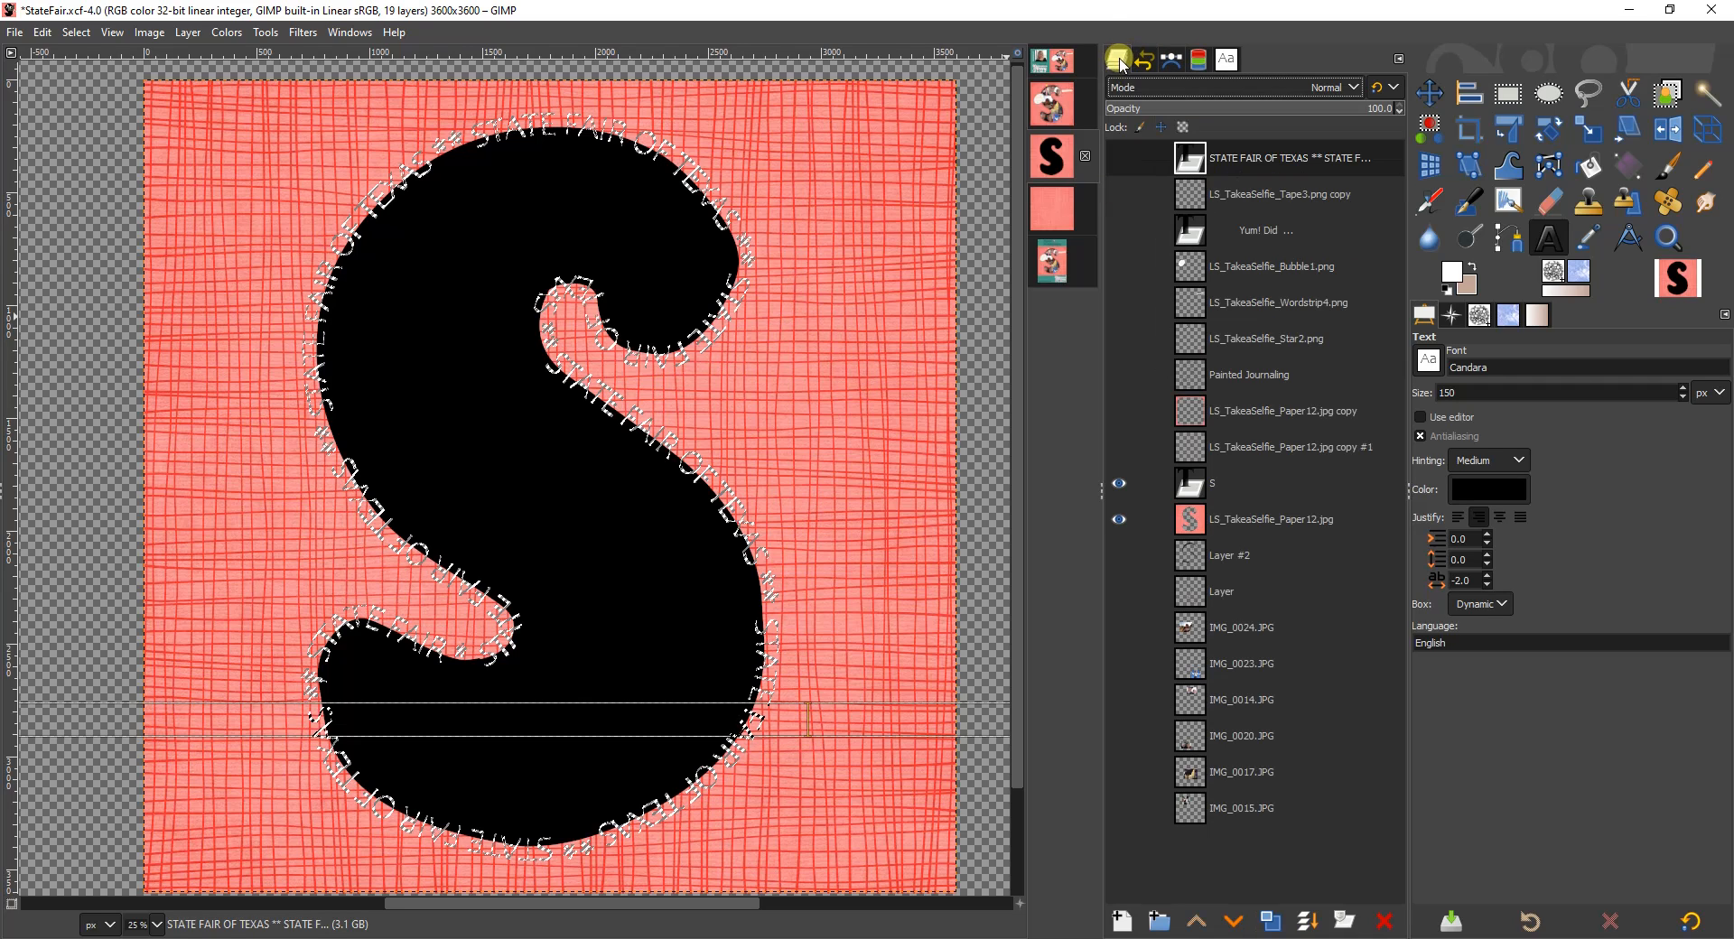
{"action": "left_click", "coordinate": [1122, 921]}
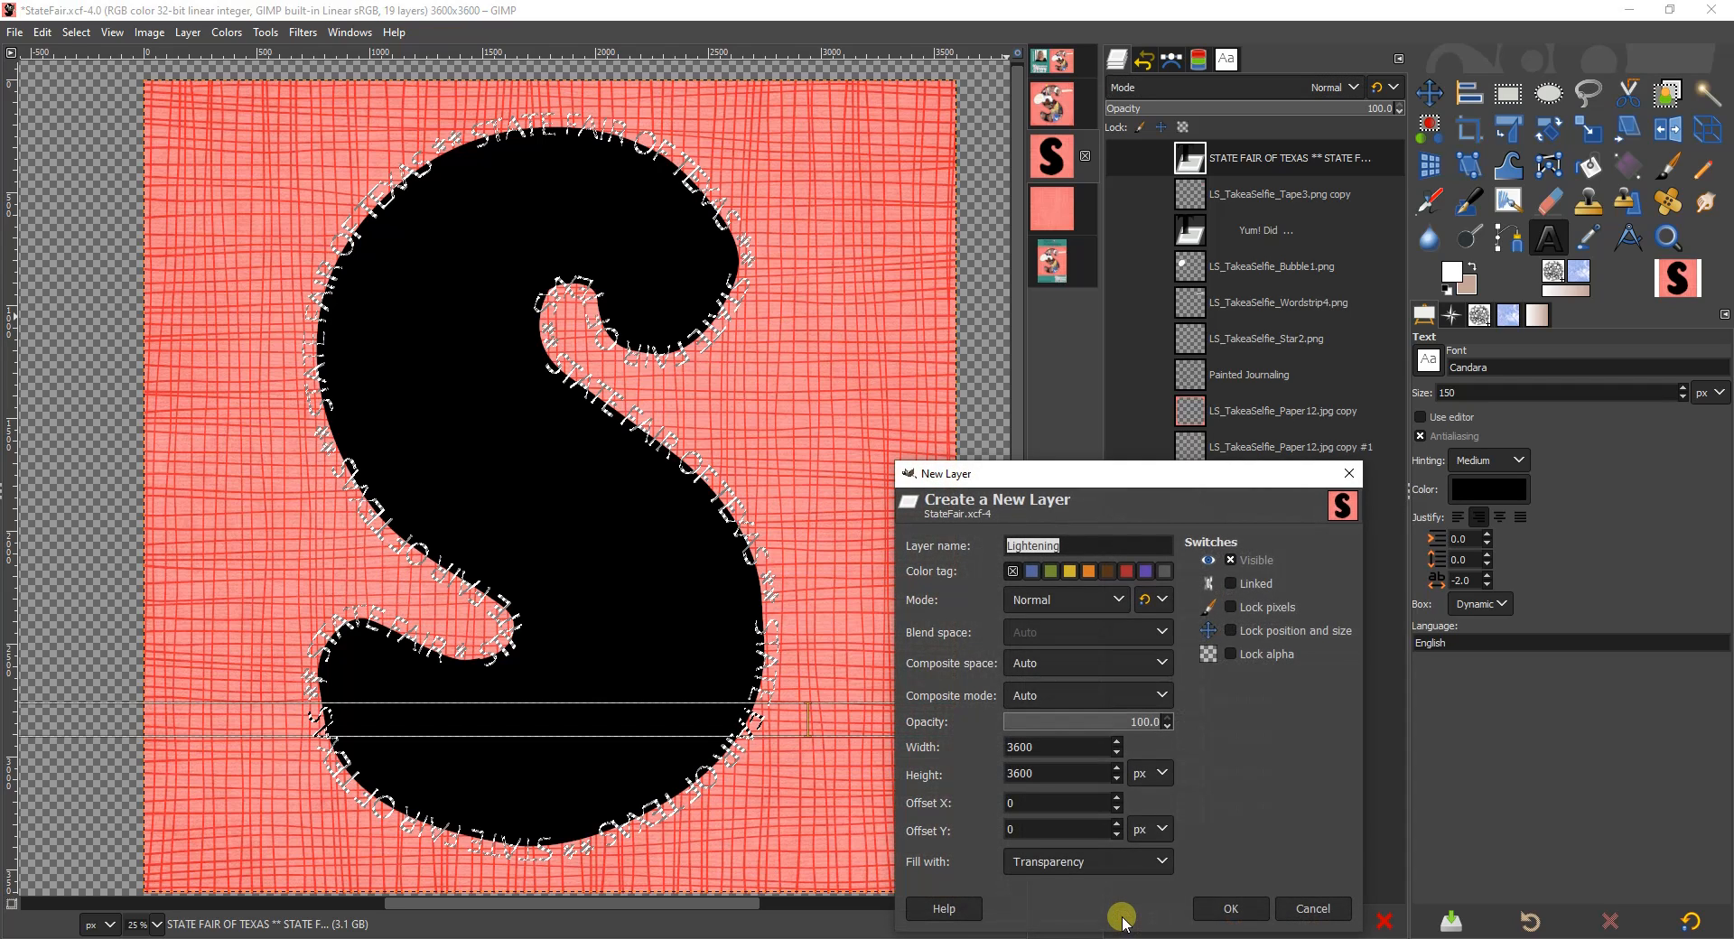
{"action": "type", "text": "Painted text."}
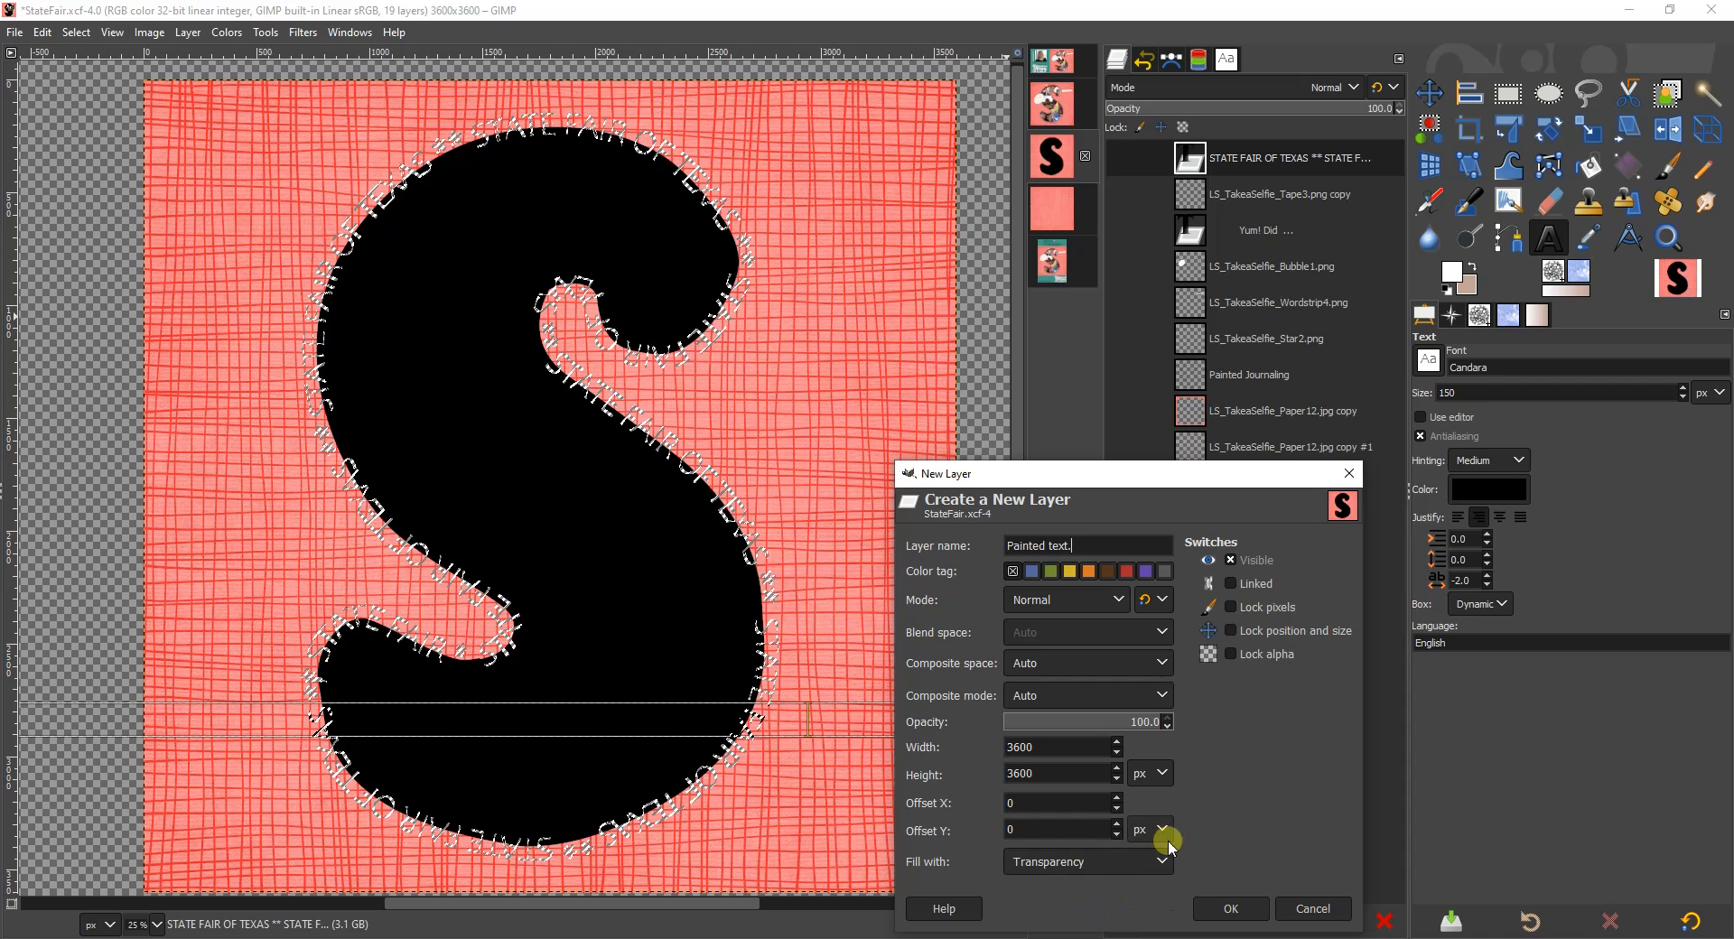
{"action": "left_click", "coordinate": [1231, 908]}
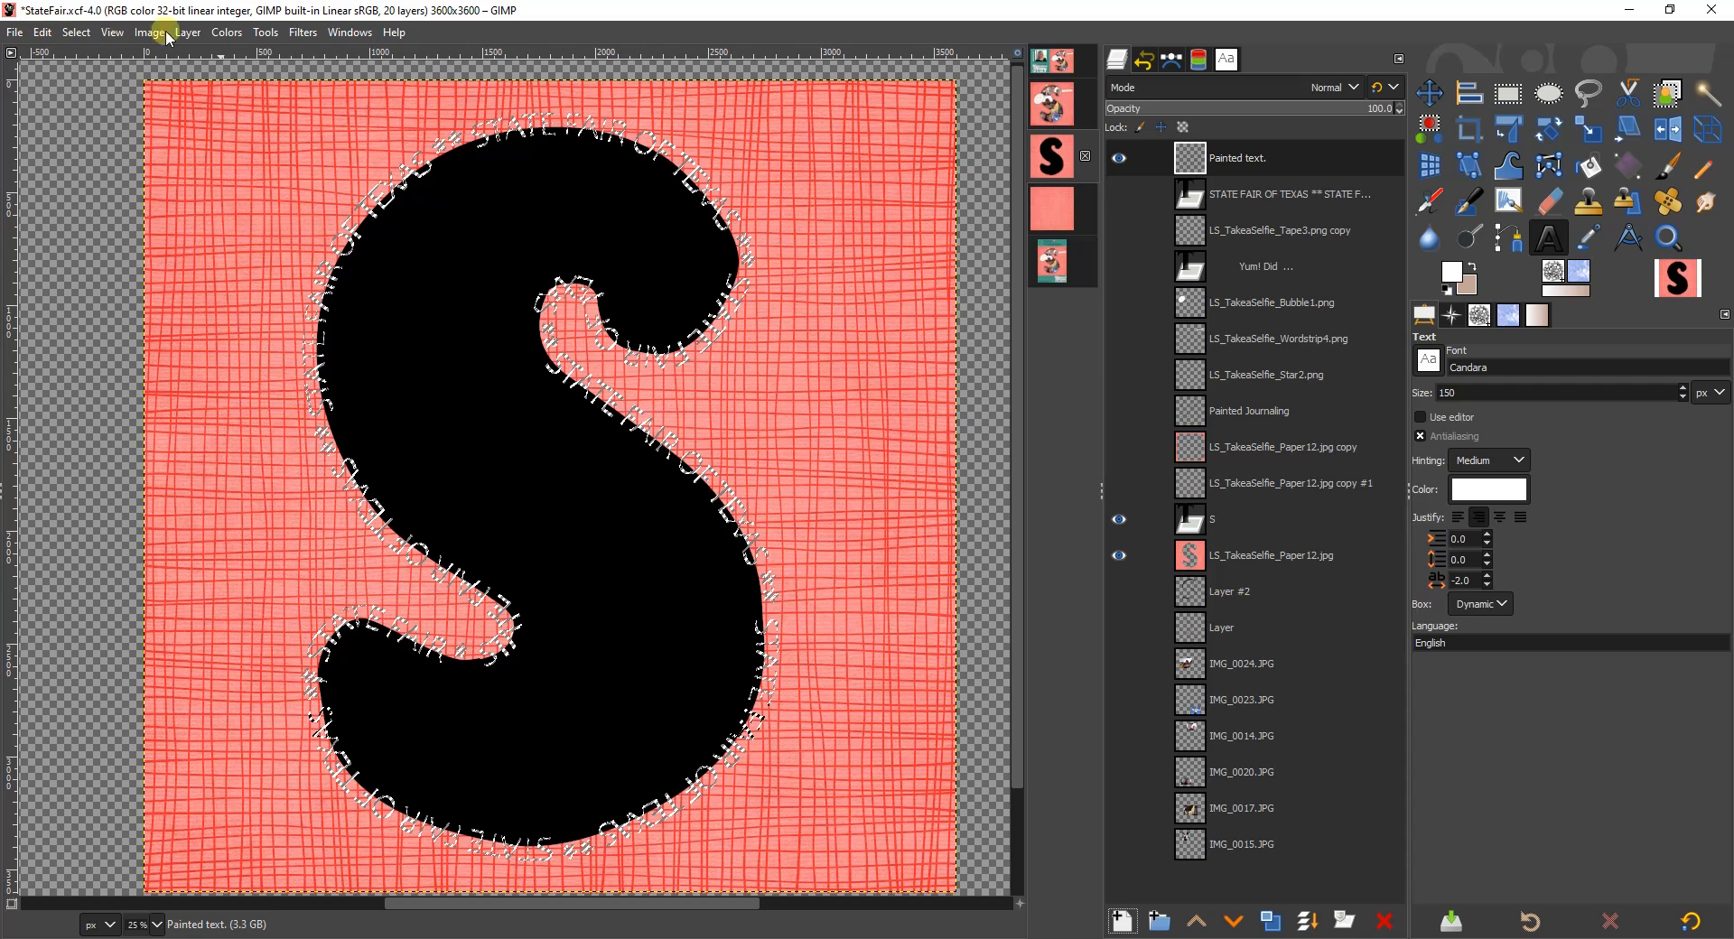
Step: Fill the selected curved lettering with black foreground color on the "Painted text." layer and clear the selection
{"action": "right_click", "coordinate": [791, 241]}
{"action": "mouse_move", "coordinate": [840, 289]}
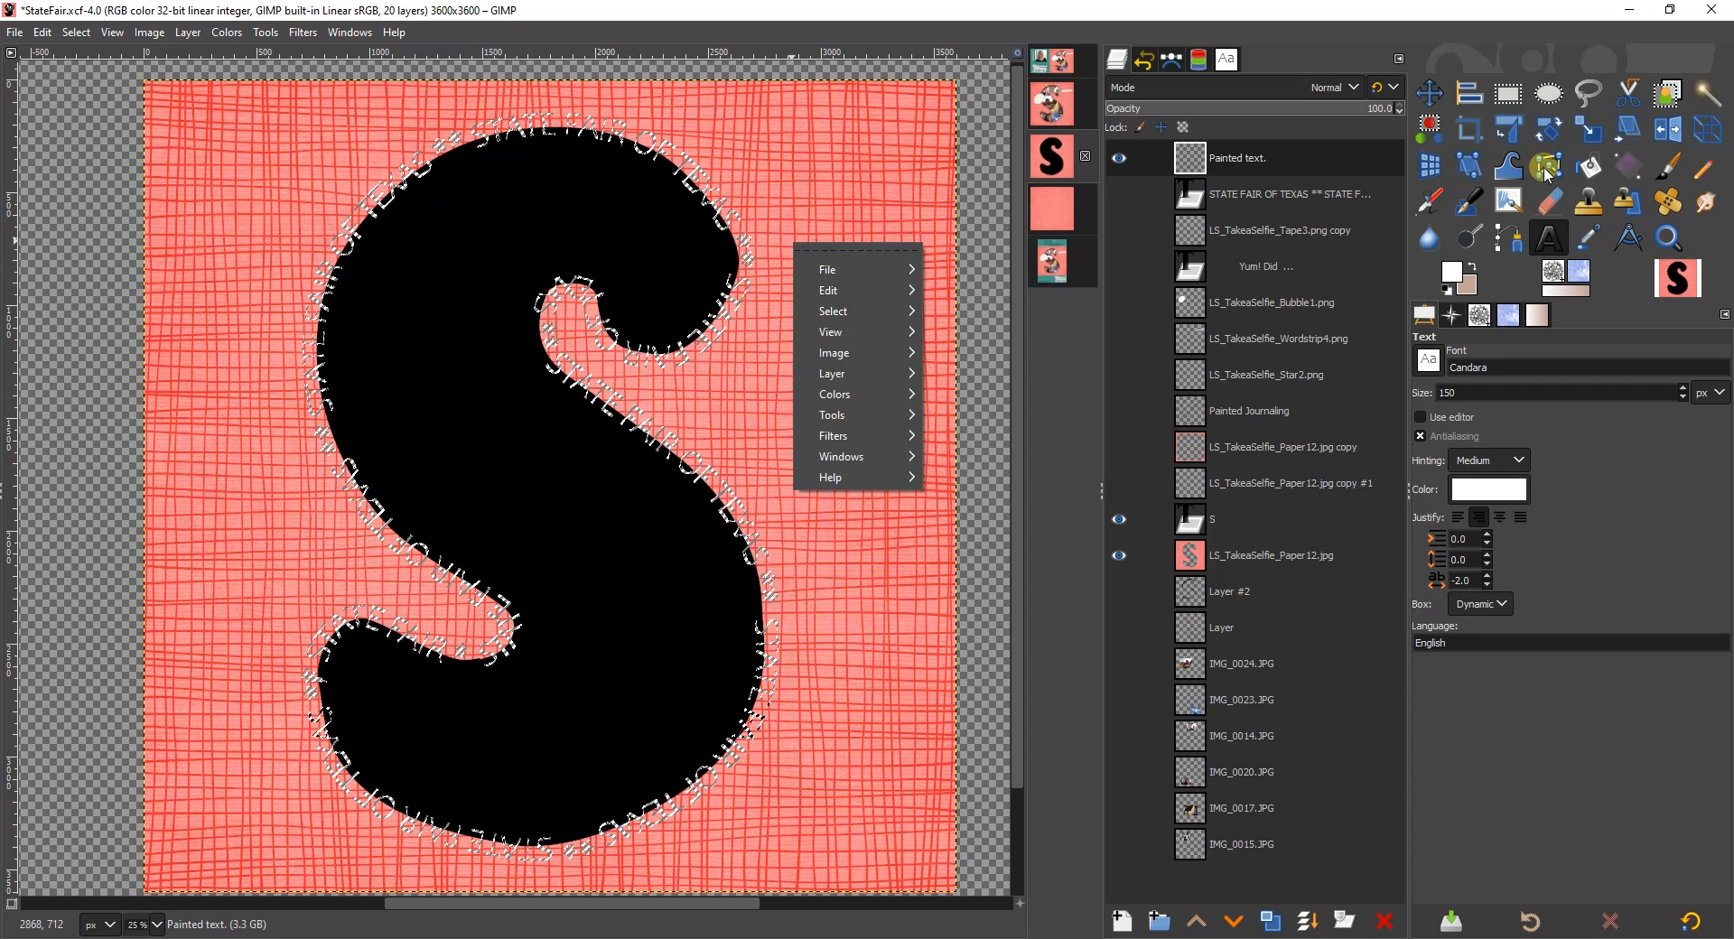
{"action": "left_click", "coordinate": [1452, 292]}
{"action": "left_click", "coordinate": [1446, 292]}
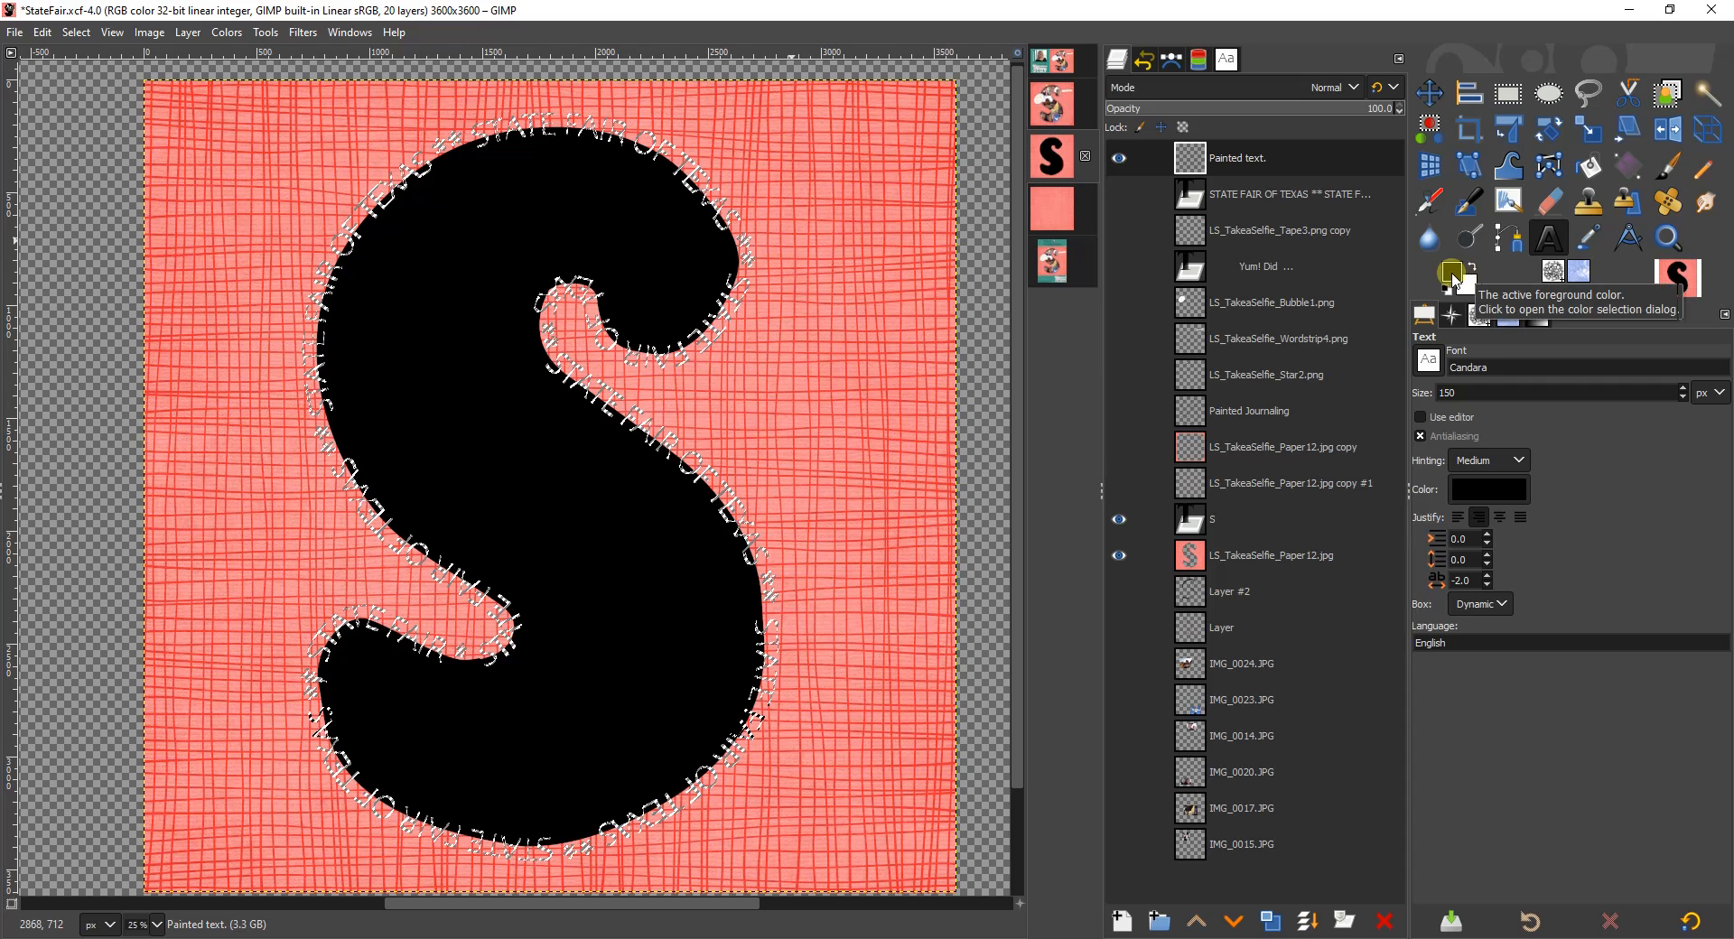
{"action": "right_click", "coordinate": [803, 317]}
{"action": "mouse_move", "coordinate": [829, 368]}
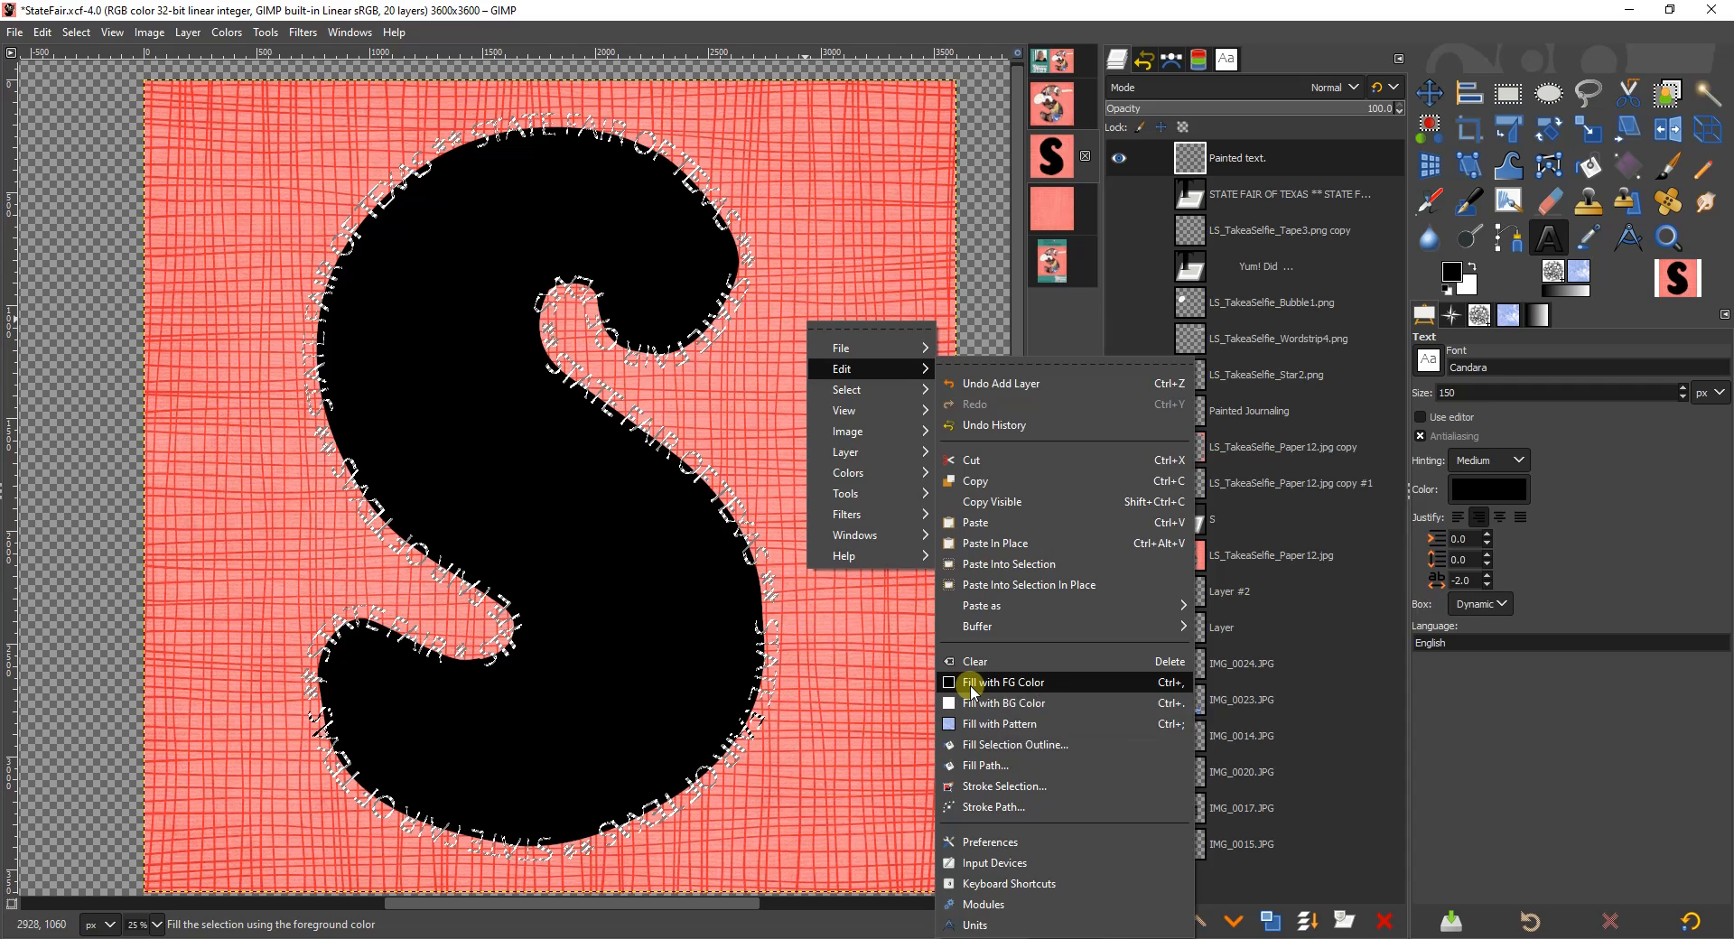
{"action": "left_click", "coordinate": [970, 684]}
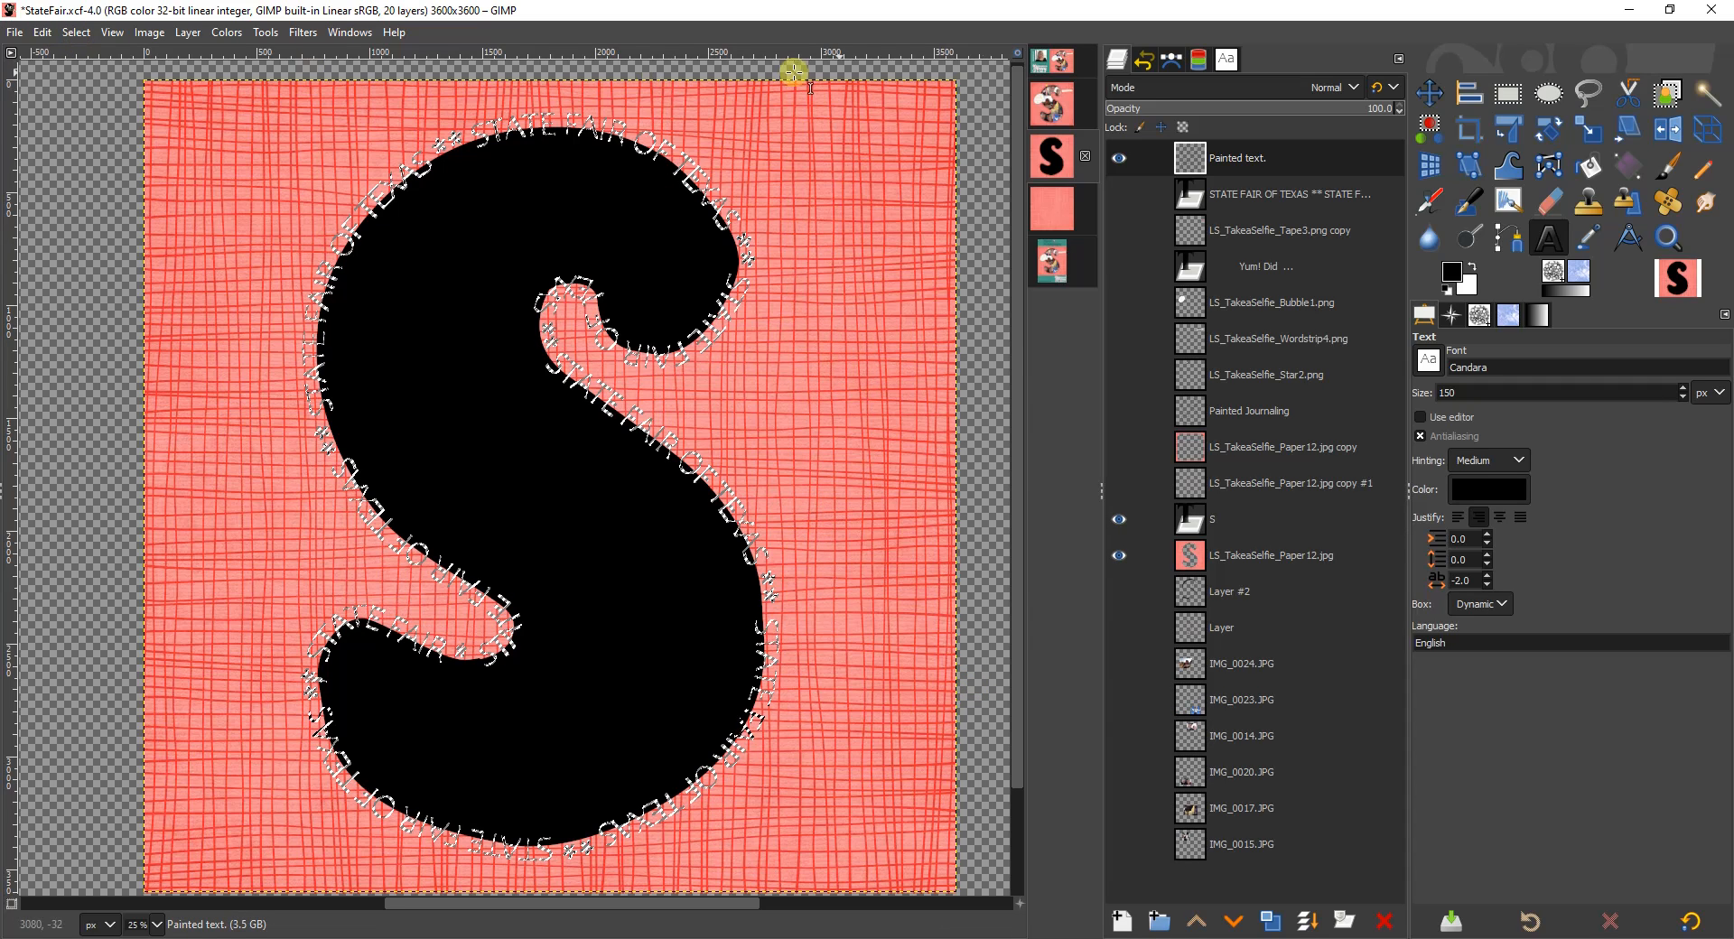
{"action": "left_click", "coordinate": [83, 31]}
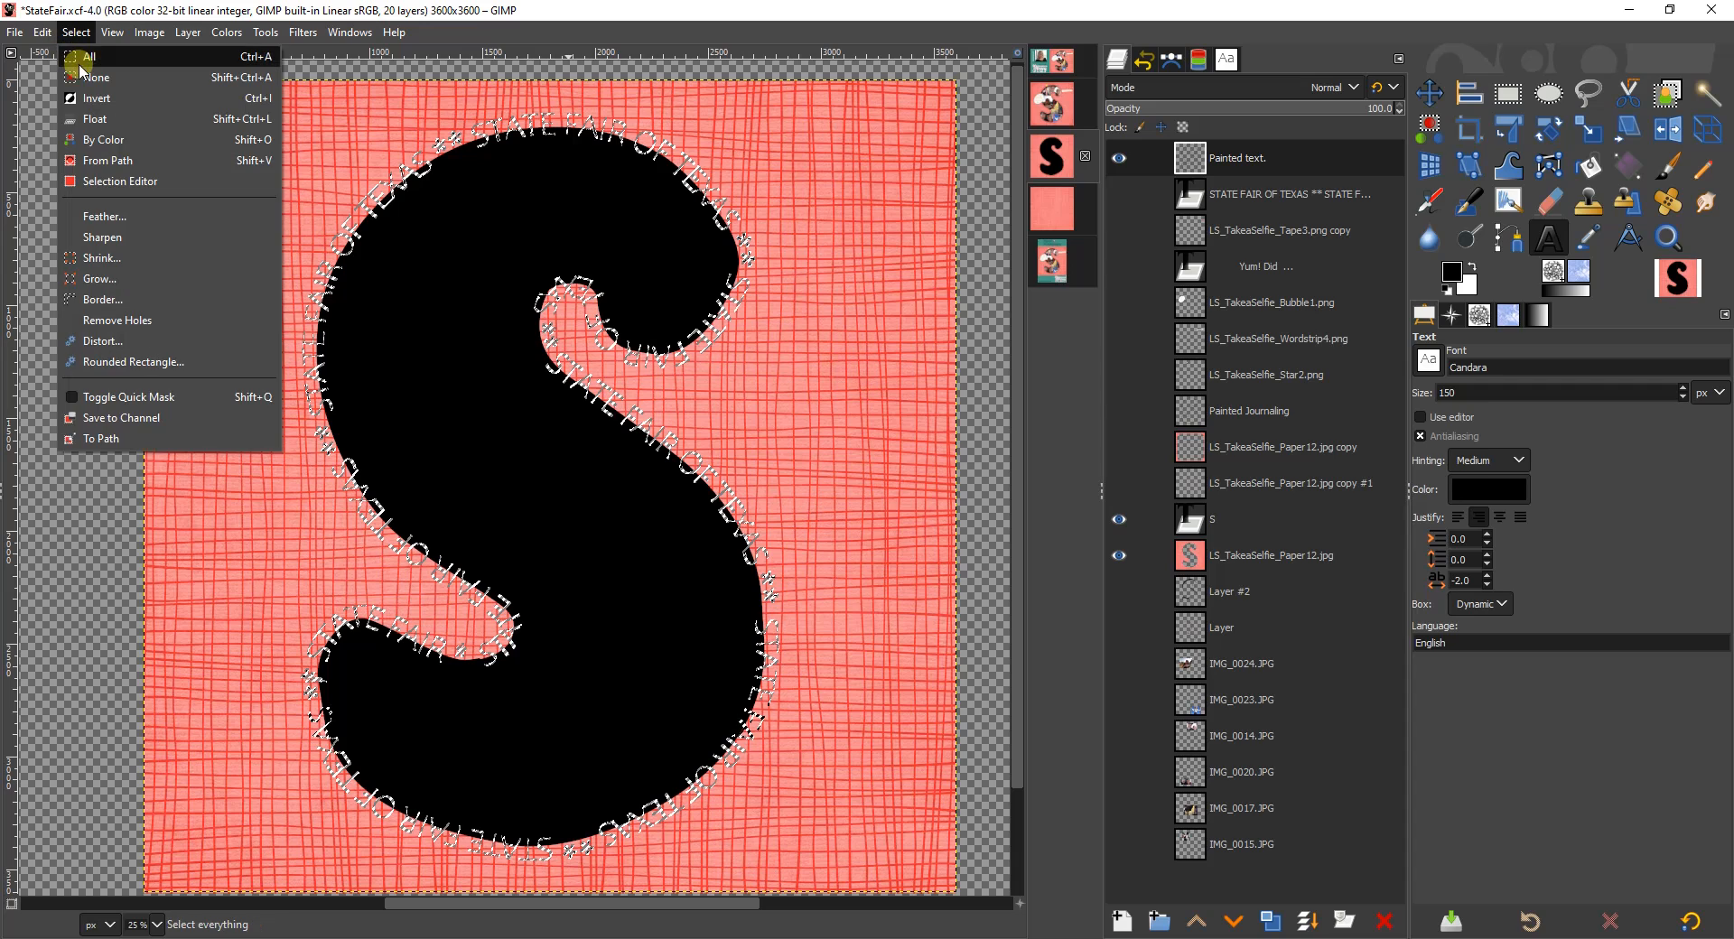
{"action": "left_click", "coordinate": [77, 73]}
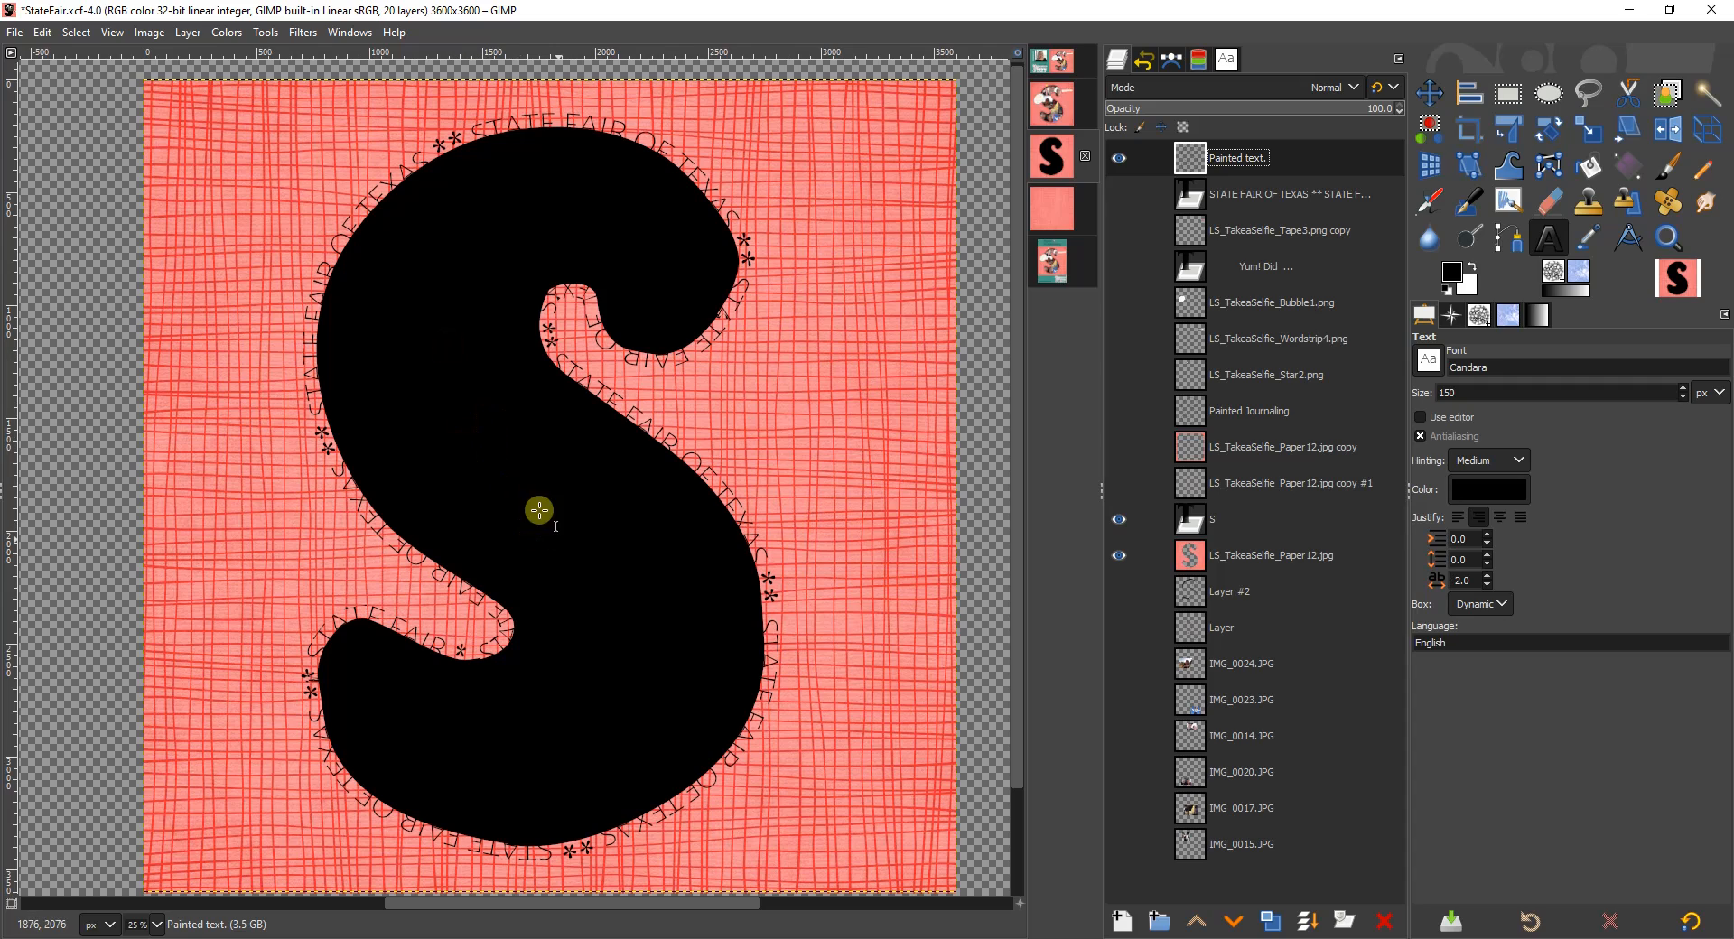
Step: Create a selection from the S layer's alpha and shrink it by 50 px
{"action": "left_click", "coordinate": [1223, 515]}
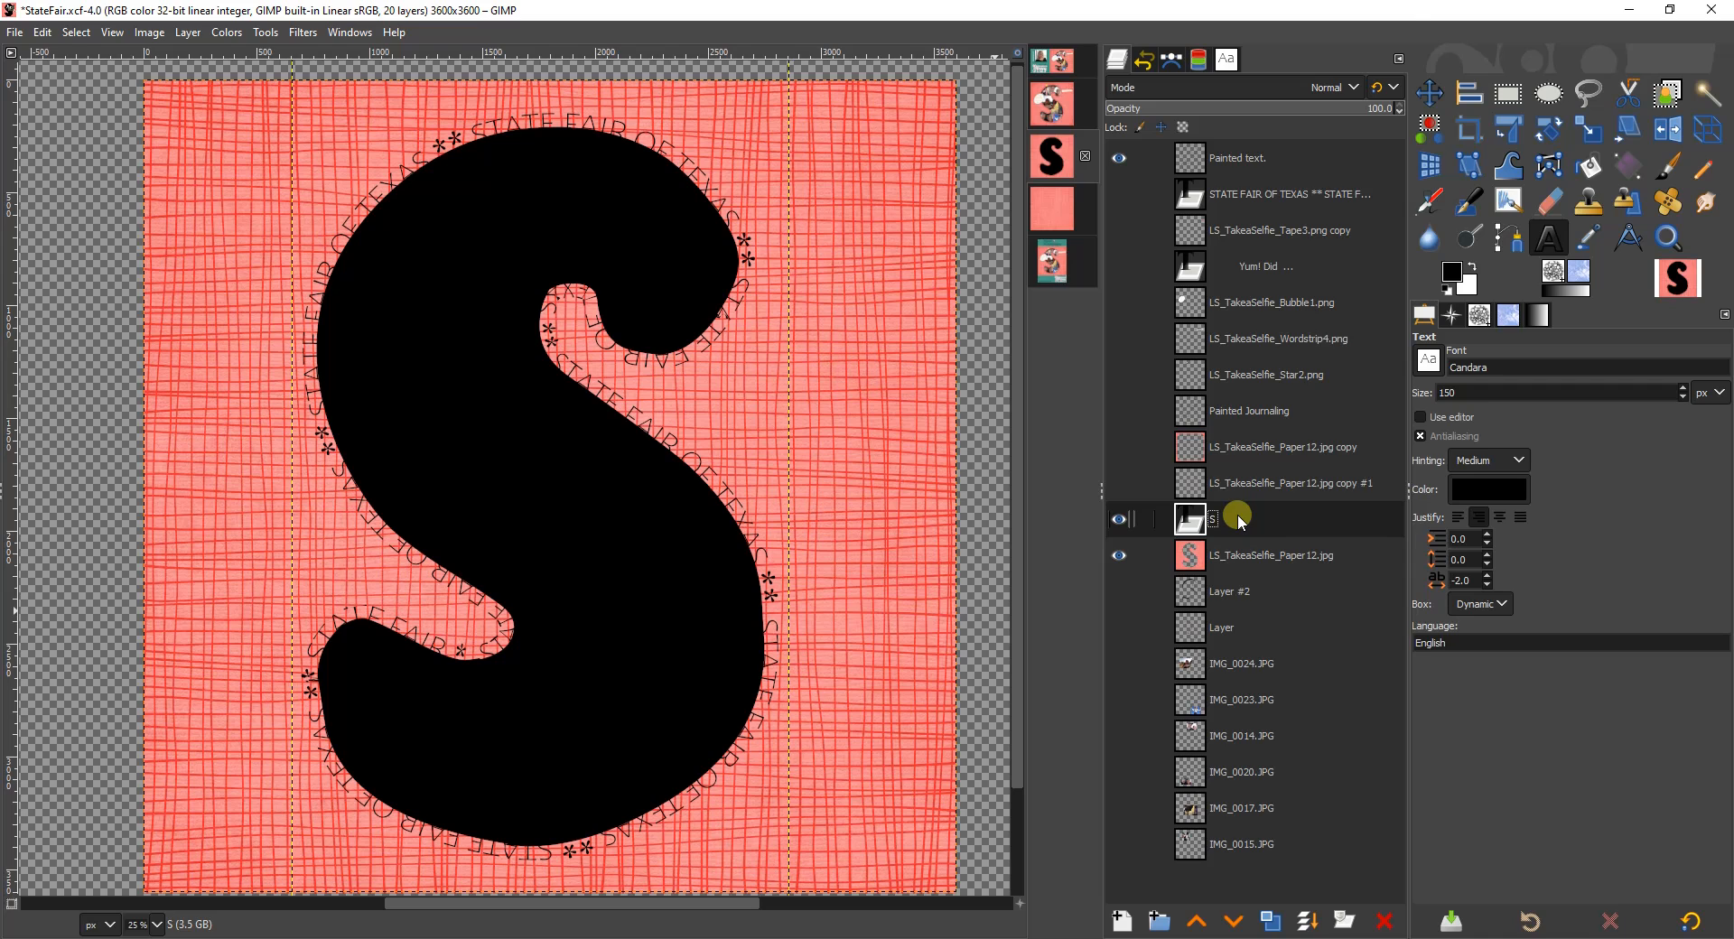
{"action": "right_click", "coordinate": [1238, 517]}
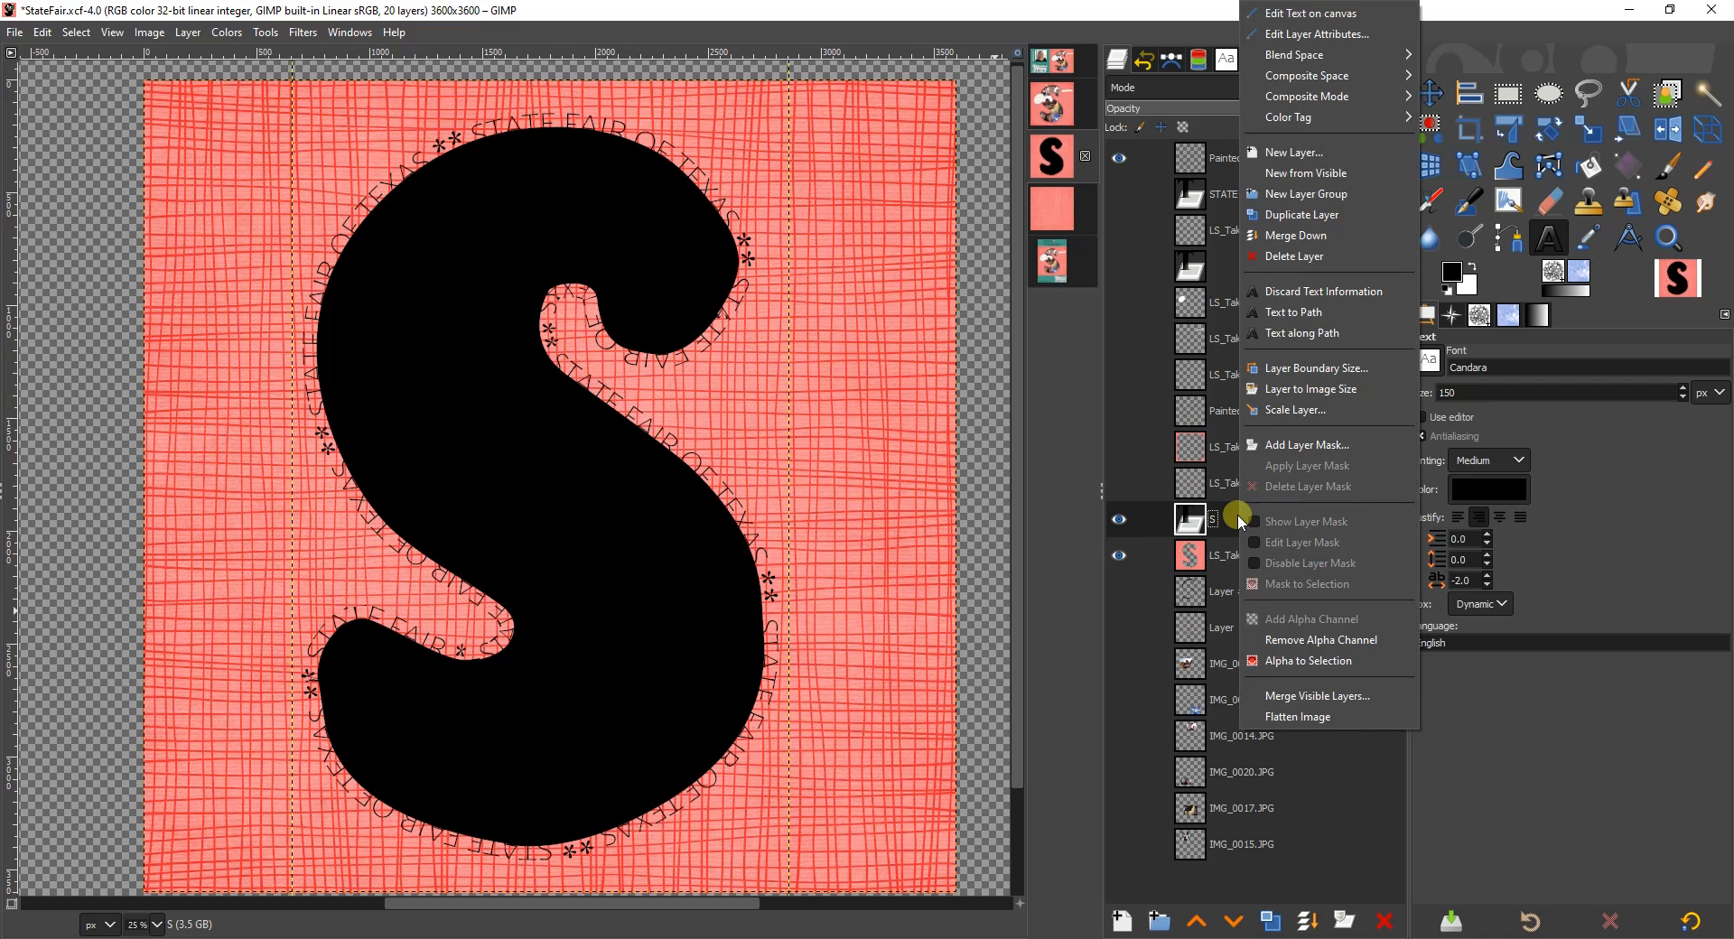
{"action": "left_click", "coordinate": [1303, 663]}
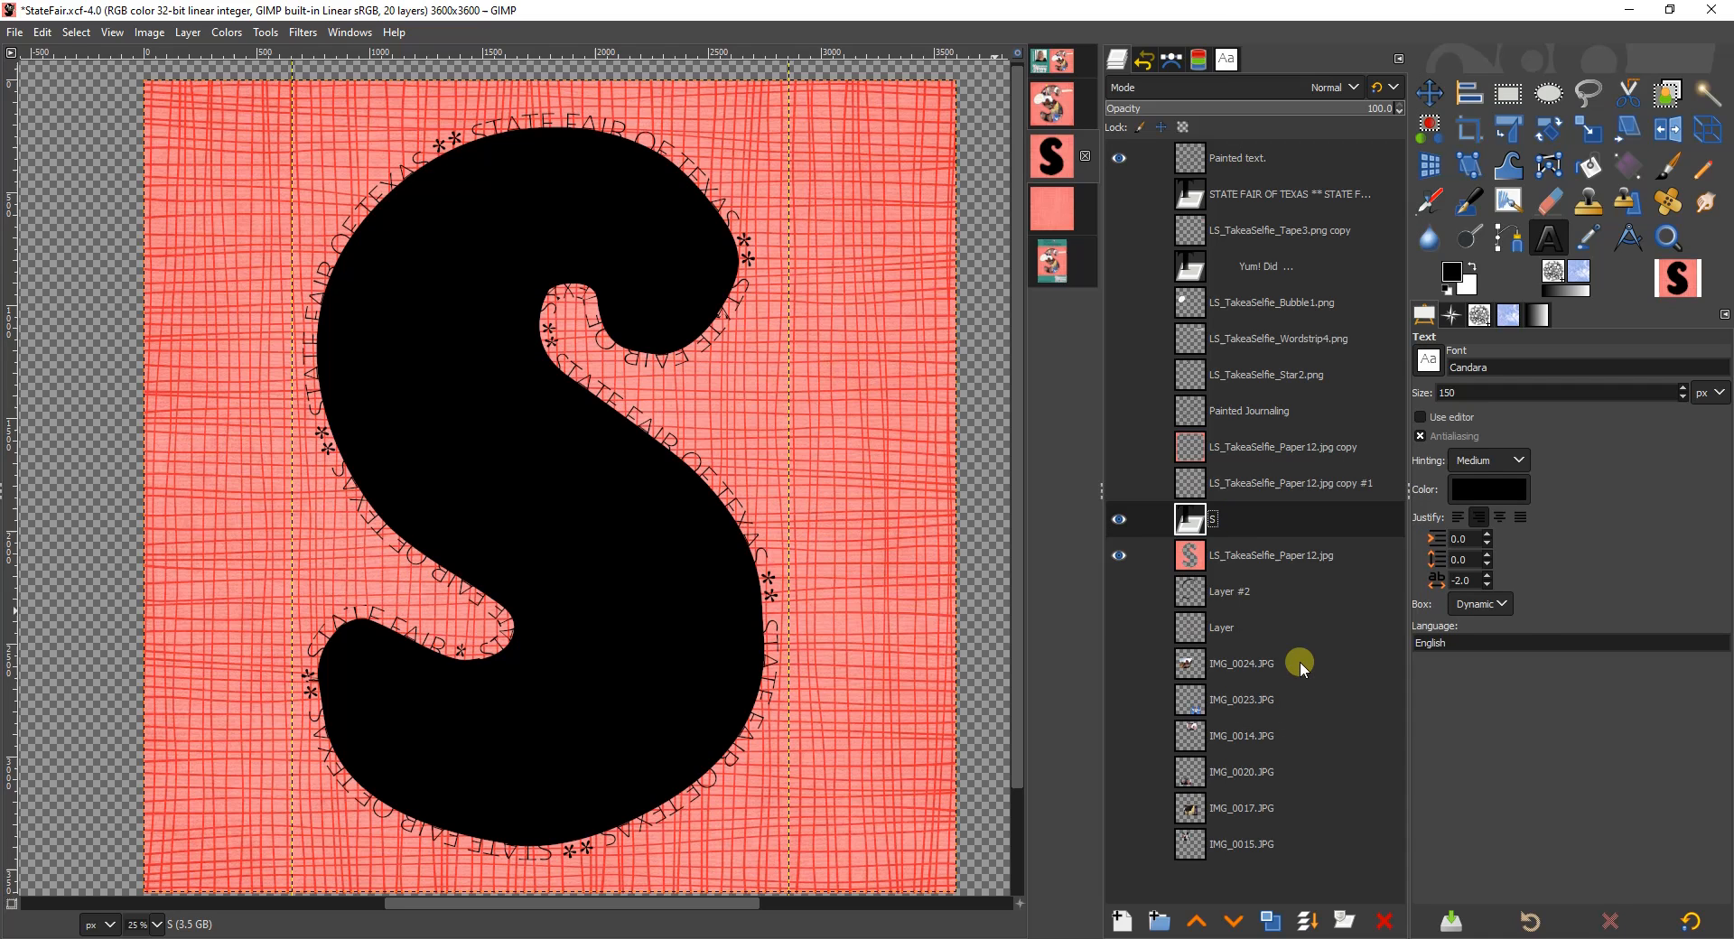
{"action": "right_click", "coordinate": [832, 352]}
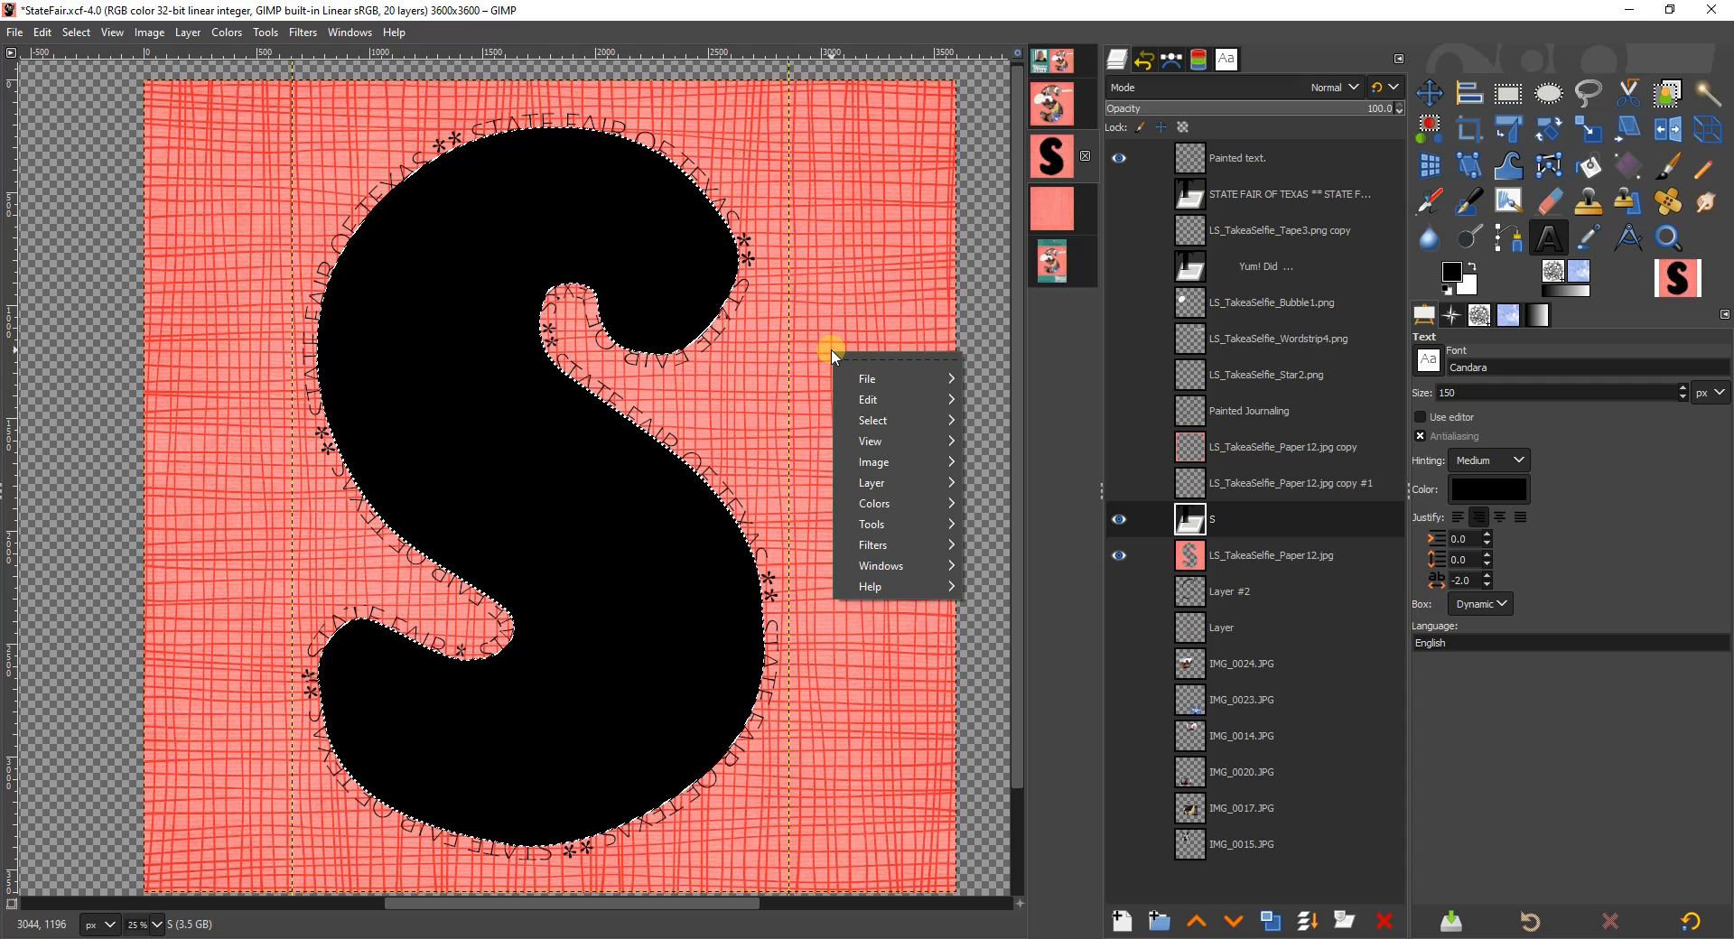
{"action": "mouse_move", "coordinate": [862, 422]}
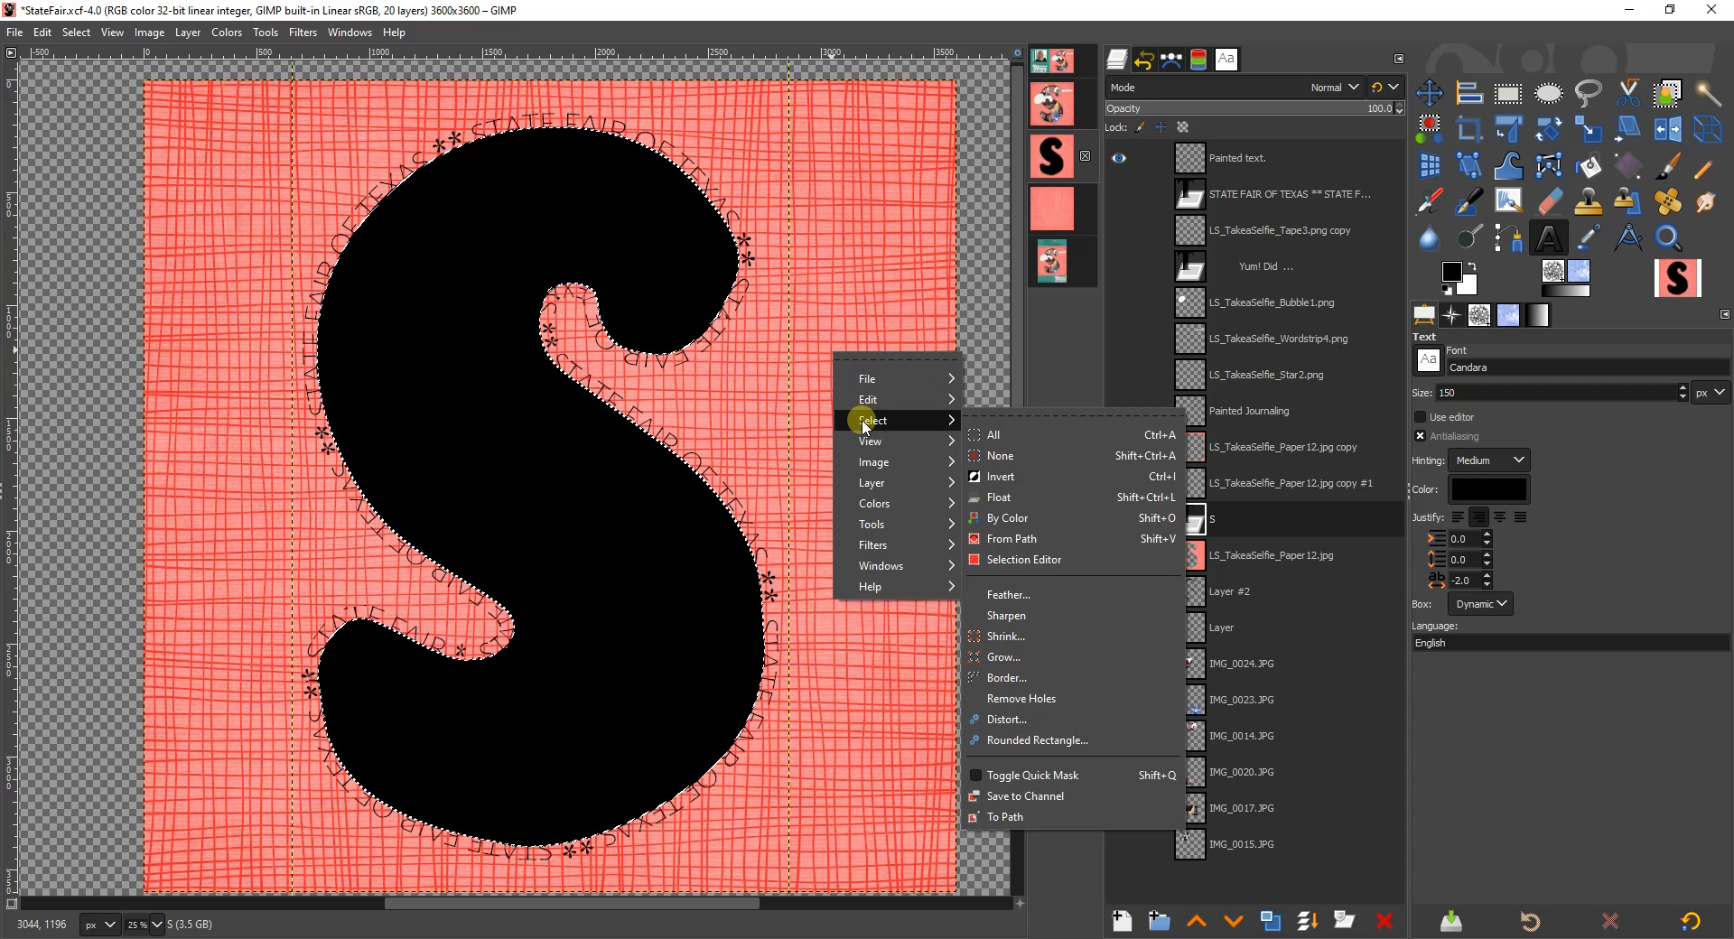
{"action": "left_click", "coordinate": [1004, 637]}
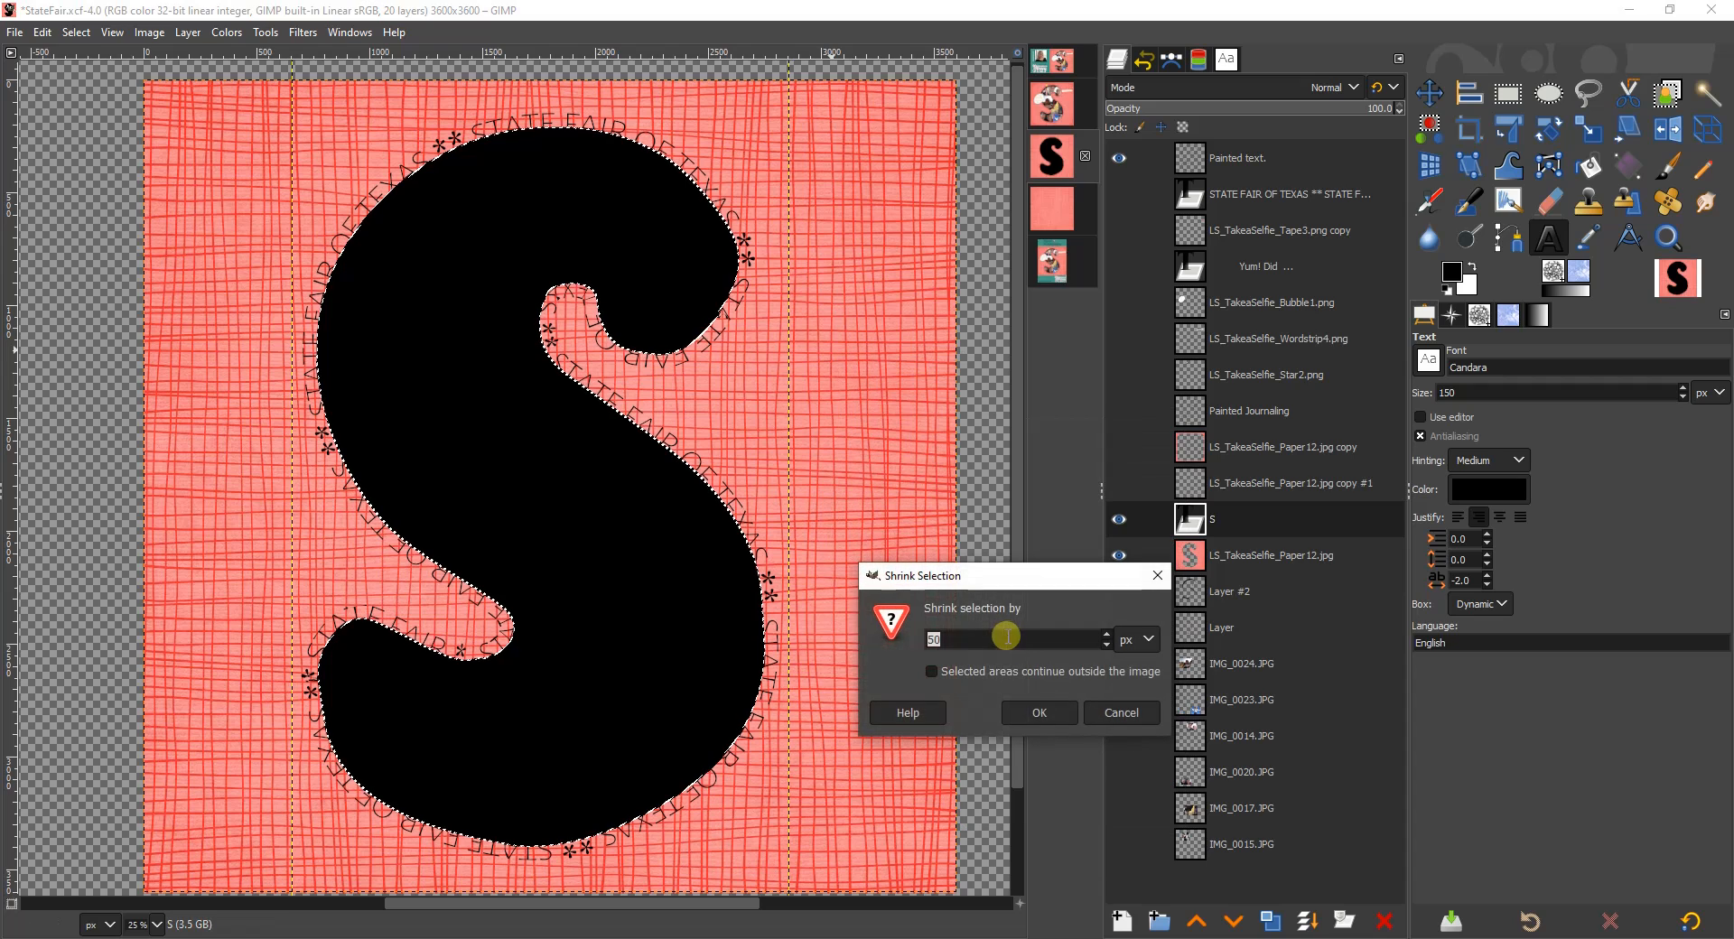
{"action": "left_click", "coordinate": [1040, 712]}
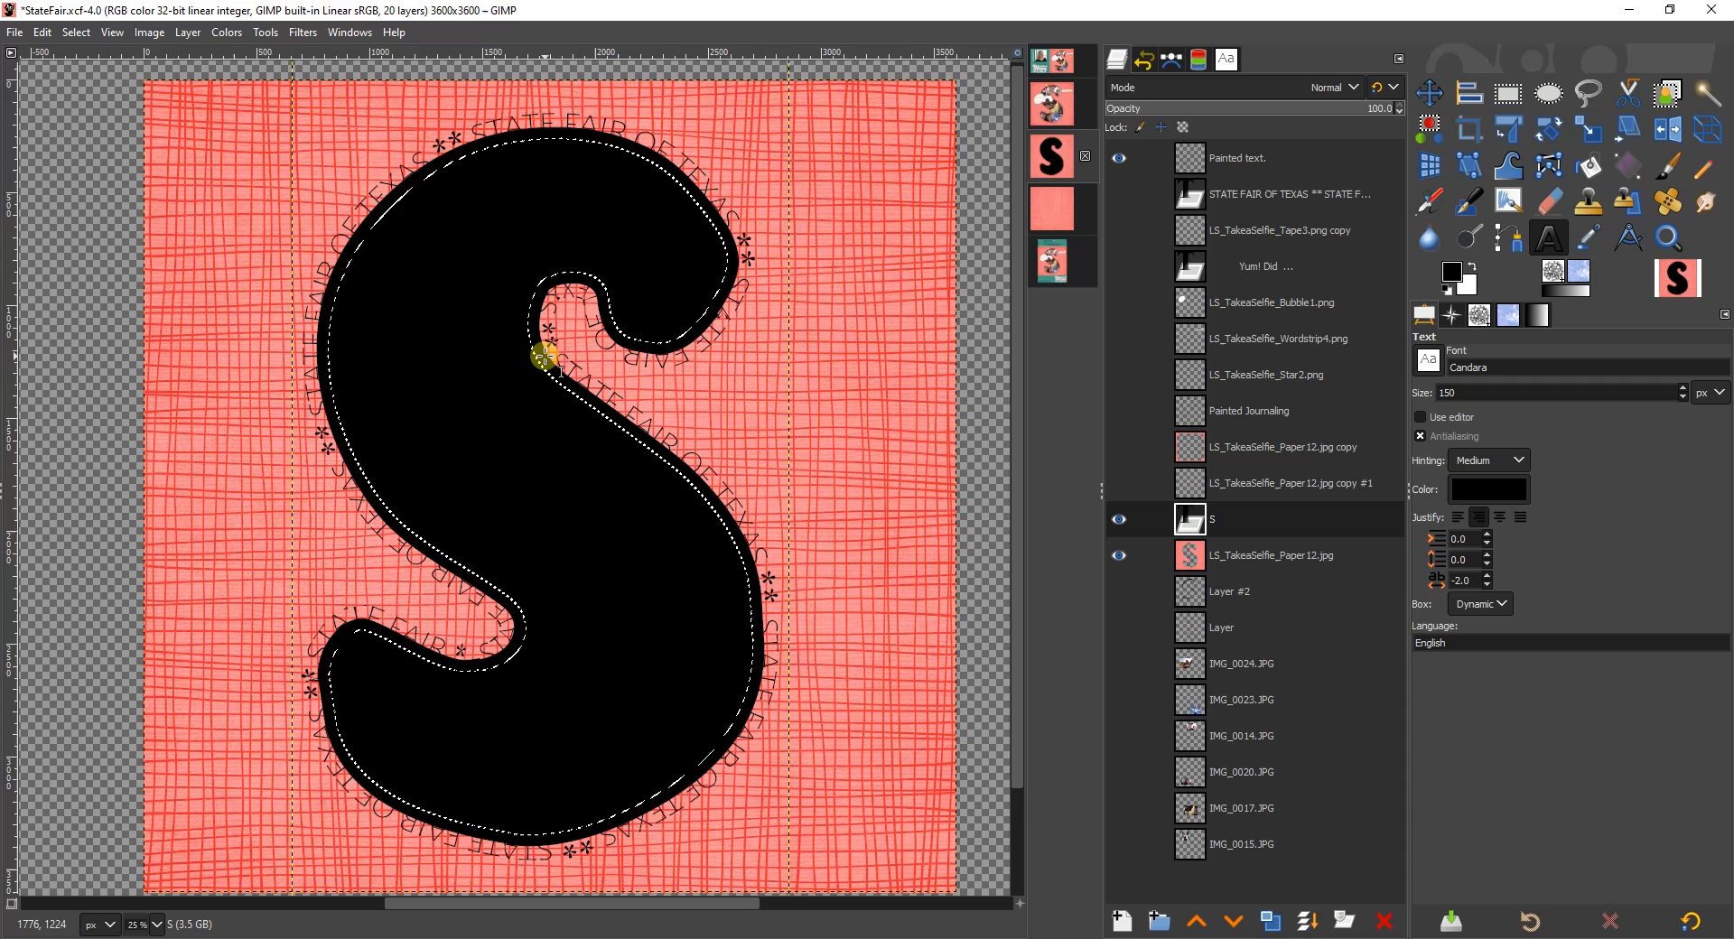
Step: Invert the selection, delete the outer edge of the S on its layer, and clear the selection
{"action": "right_click", "coordinate": [860, 425]}
{"action": "mouse_move", "coordinate": [894, 499]}
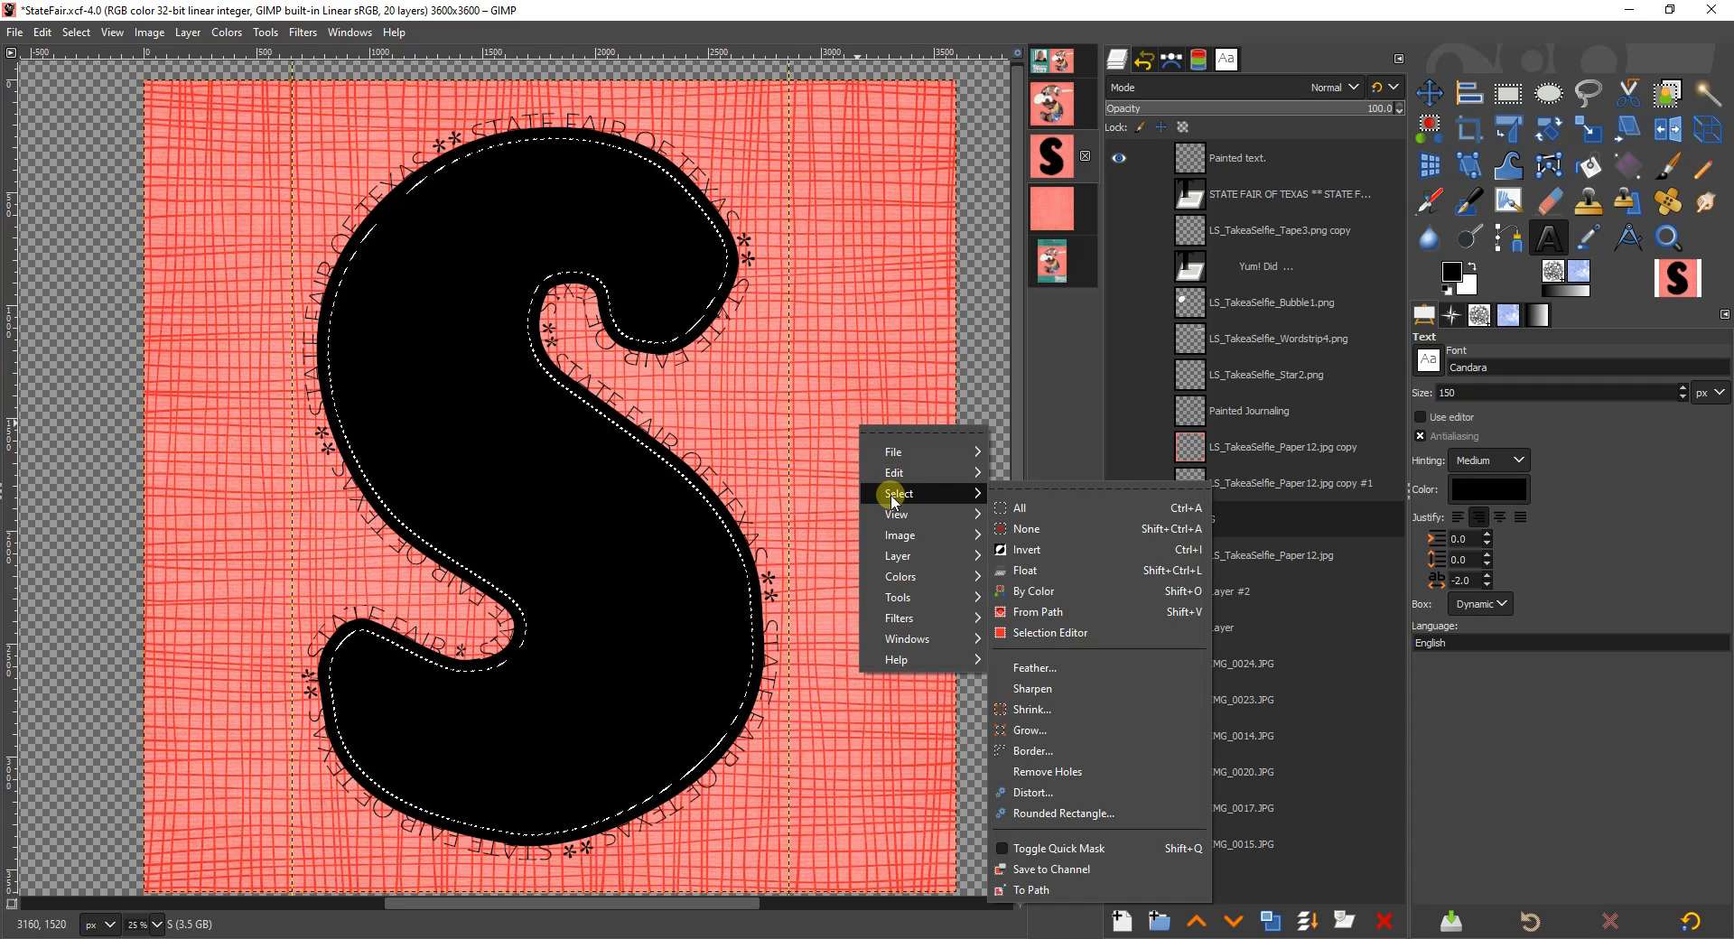
{"action": "left_click", "coordinate": [1026, 550]}
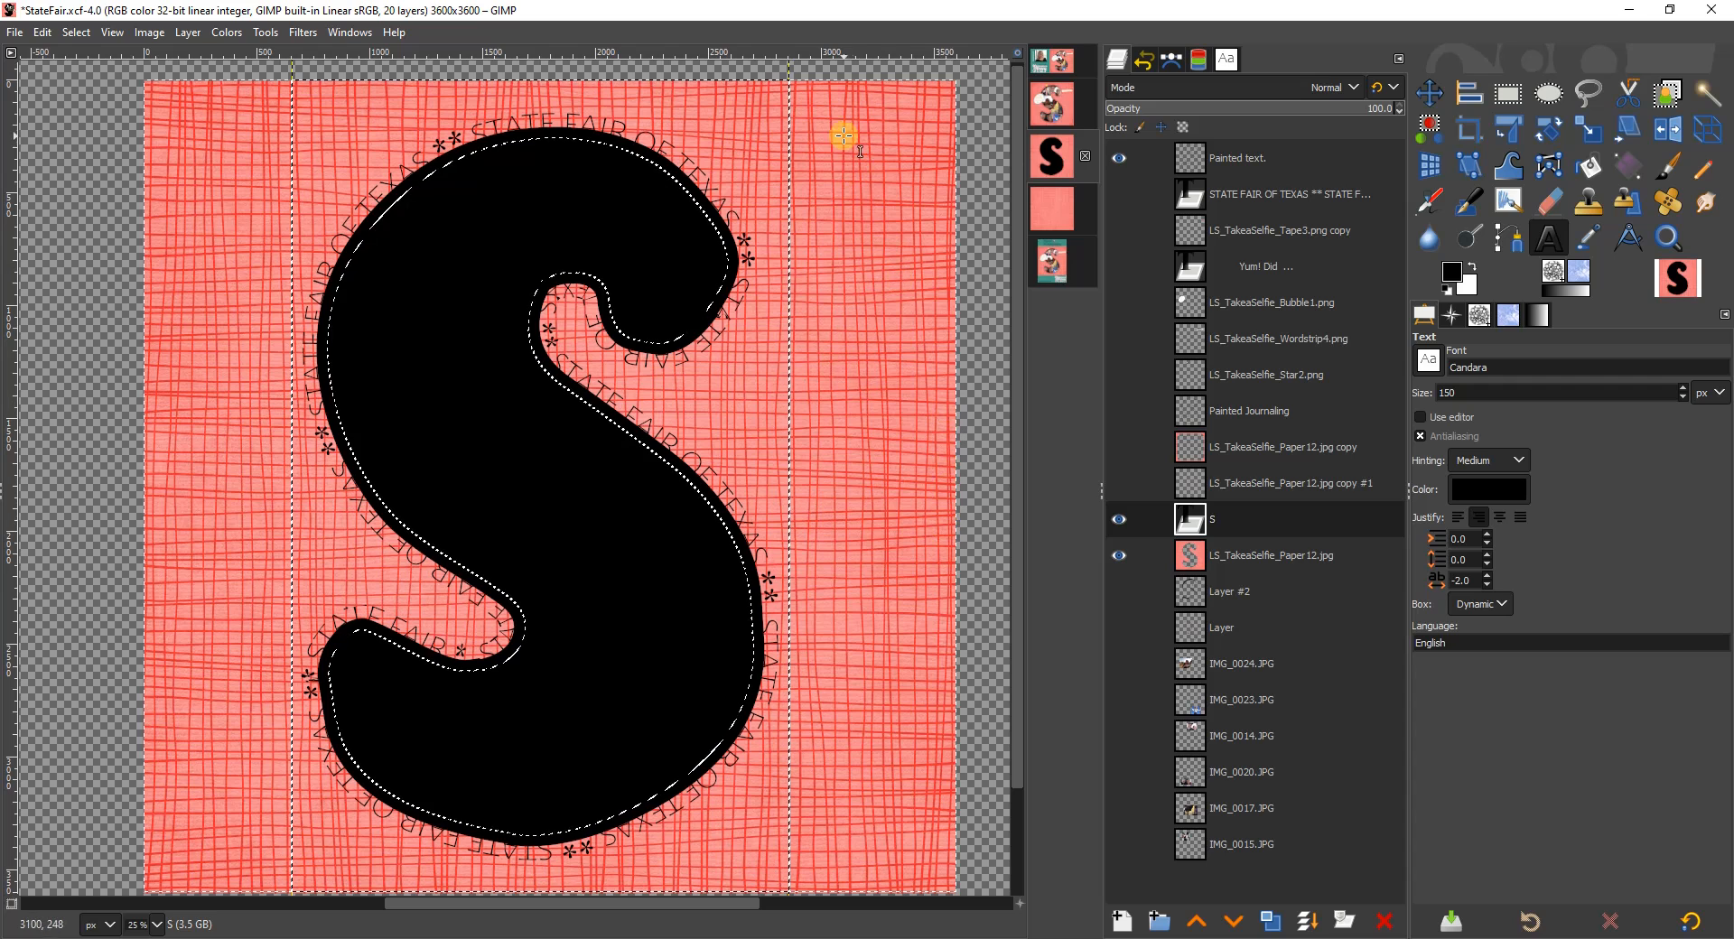
{"action": "double_click", "coordinate": [1242, 520]}
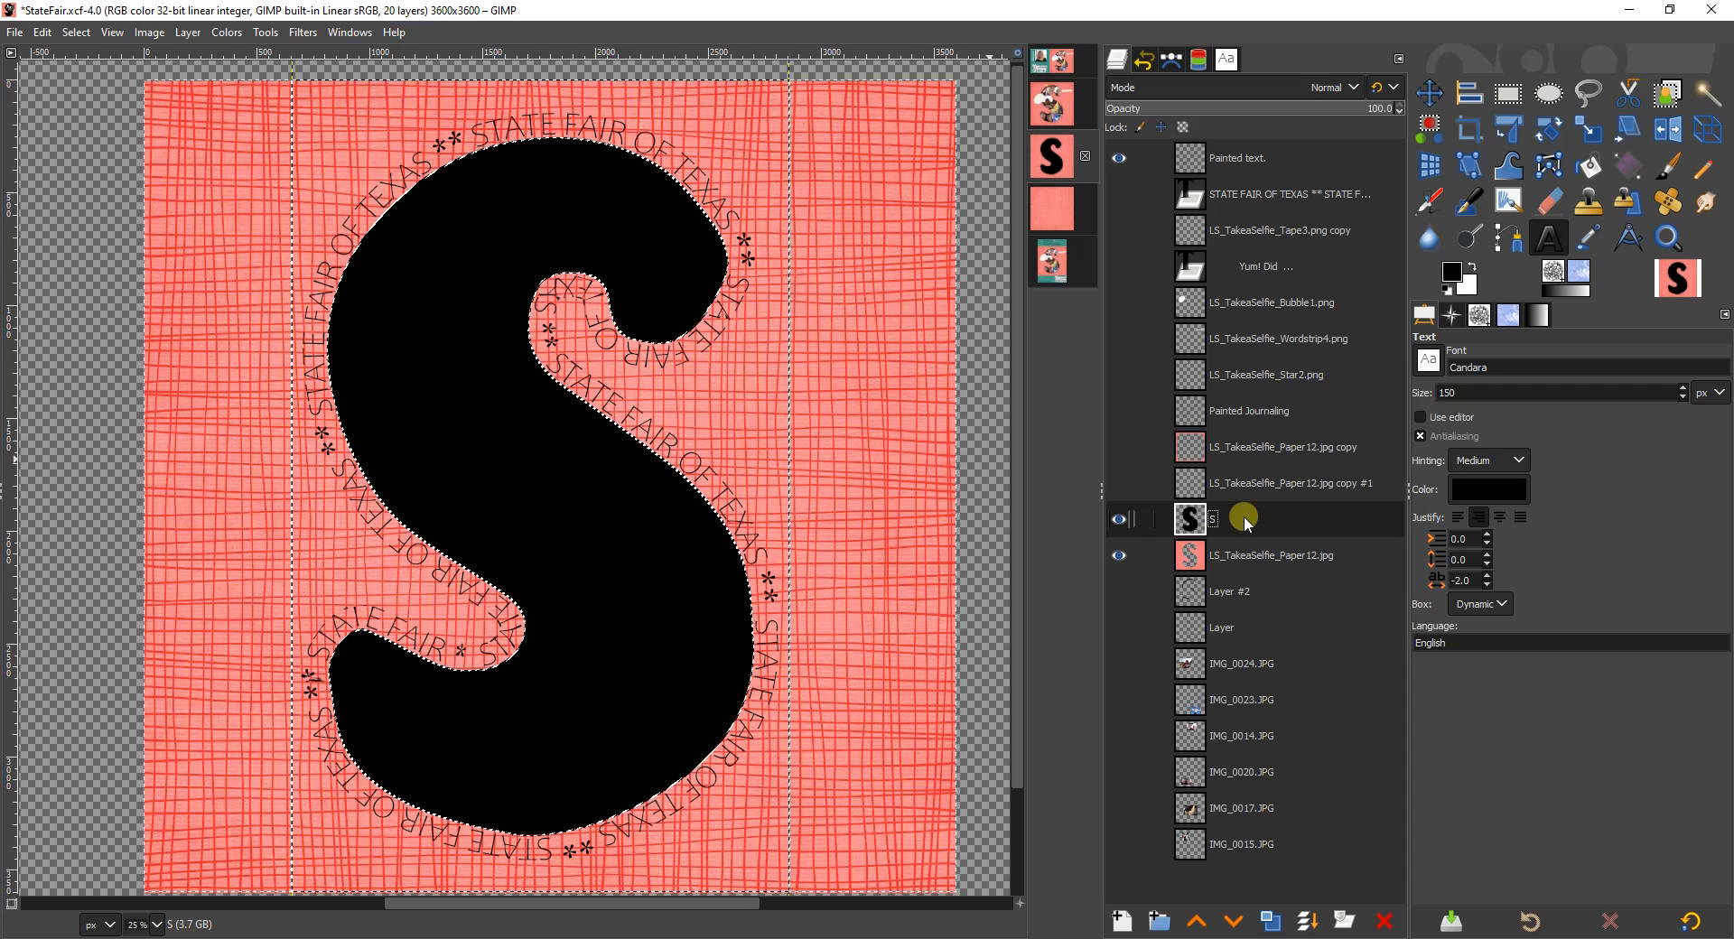
{"action": "left_click", "coordinate": [80, 32]}
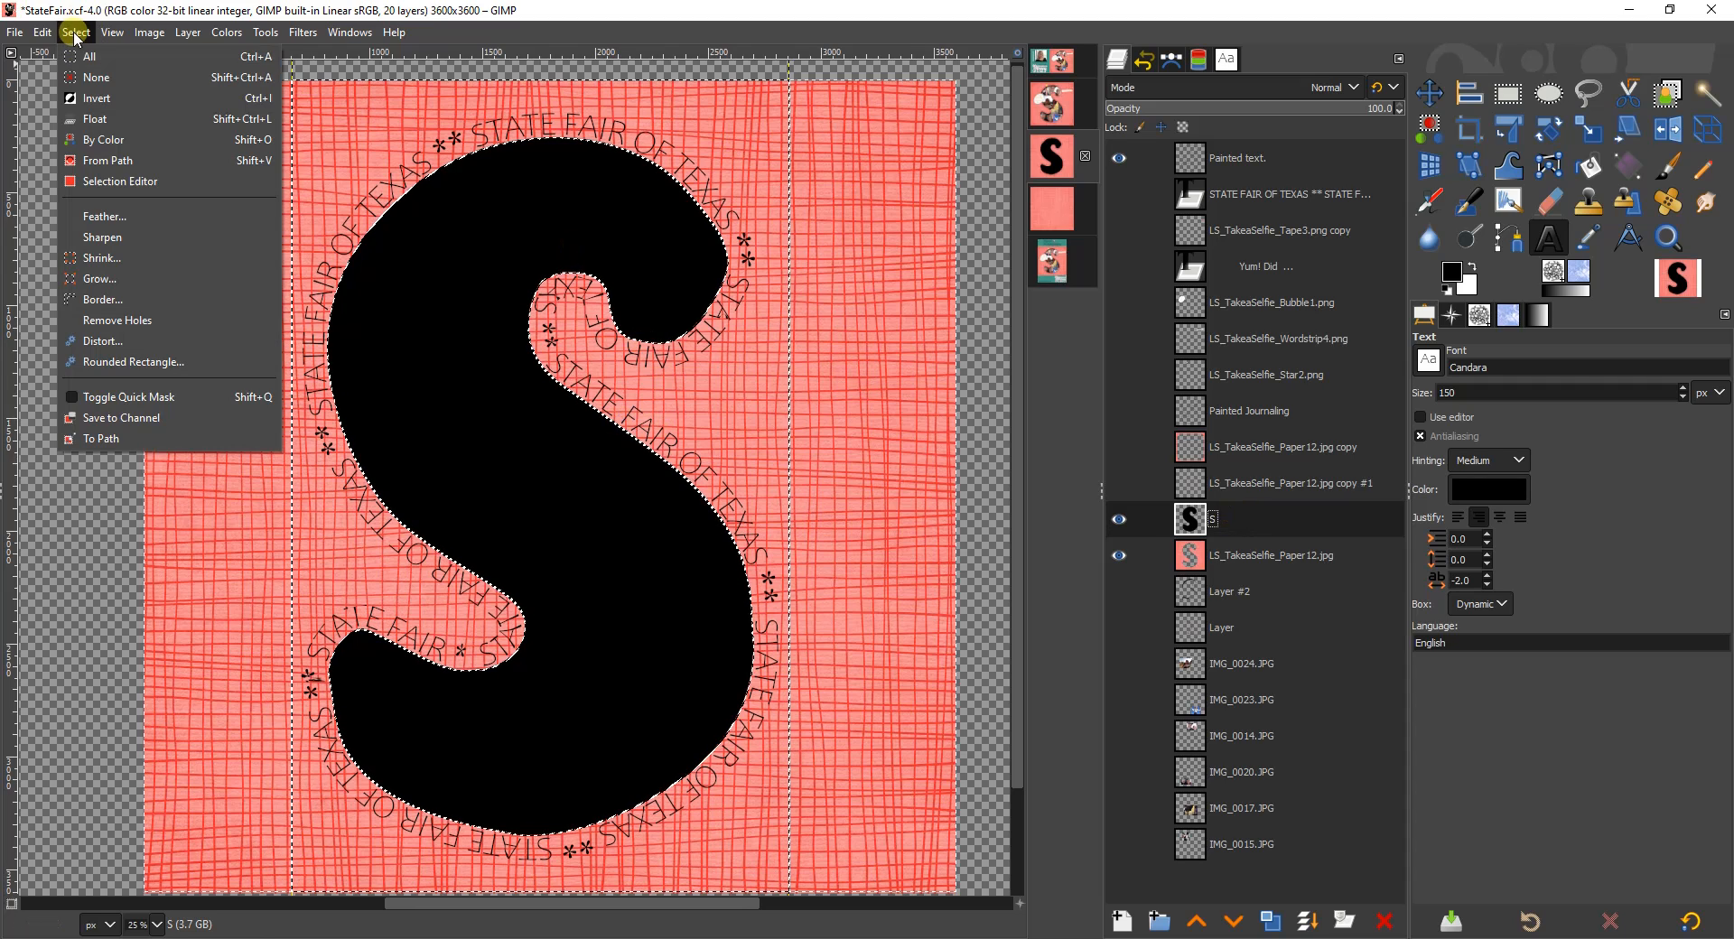
{"action": "left_click", "coordinate": [82, 77]}
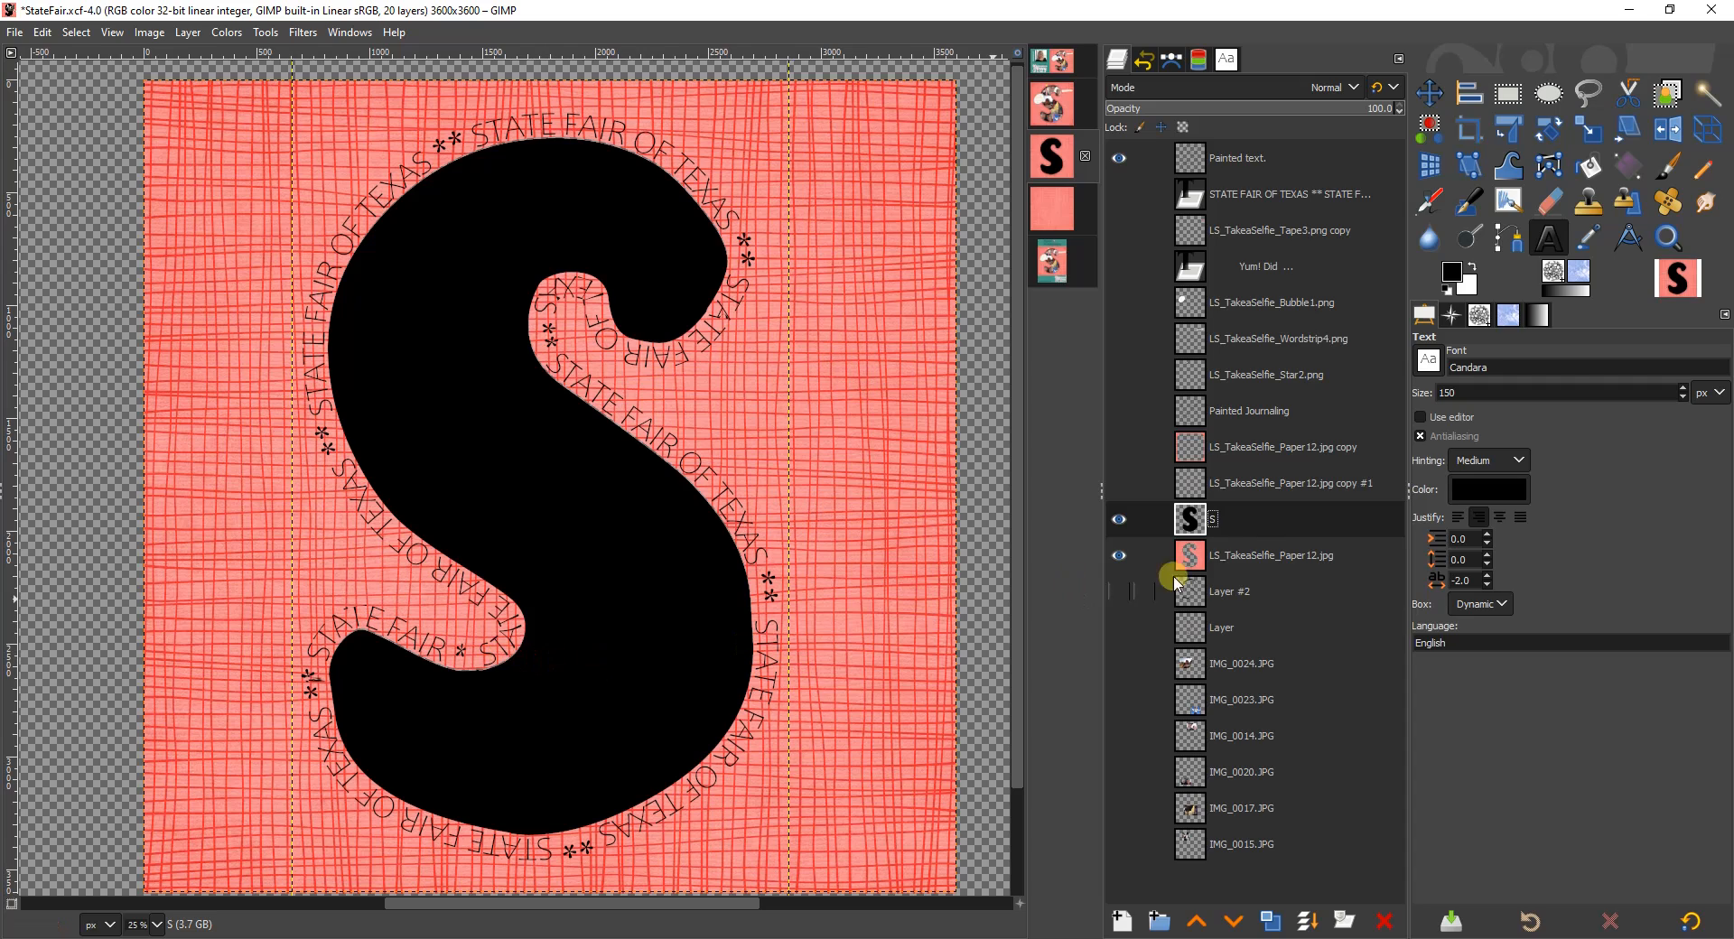
Step: Create a selection from the trimmed S layer's alpha, make the LS_TakeaSelfie_Paper12.jpg layer active and hide the S layer
{"action": "right_click", "coordinate": [1255, 520]}
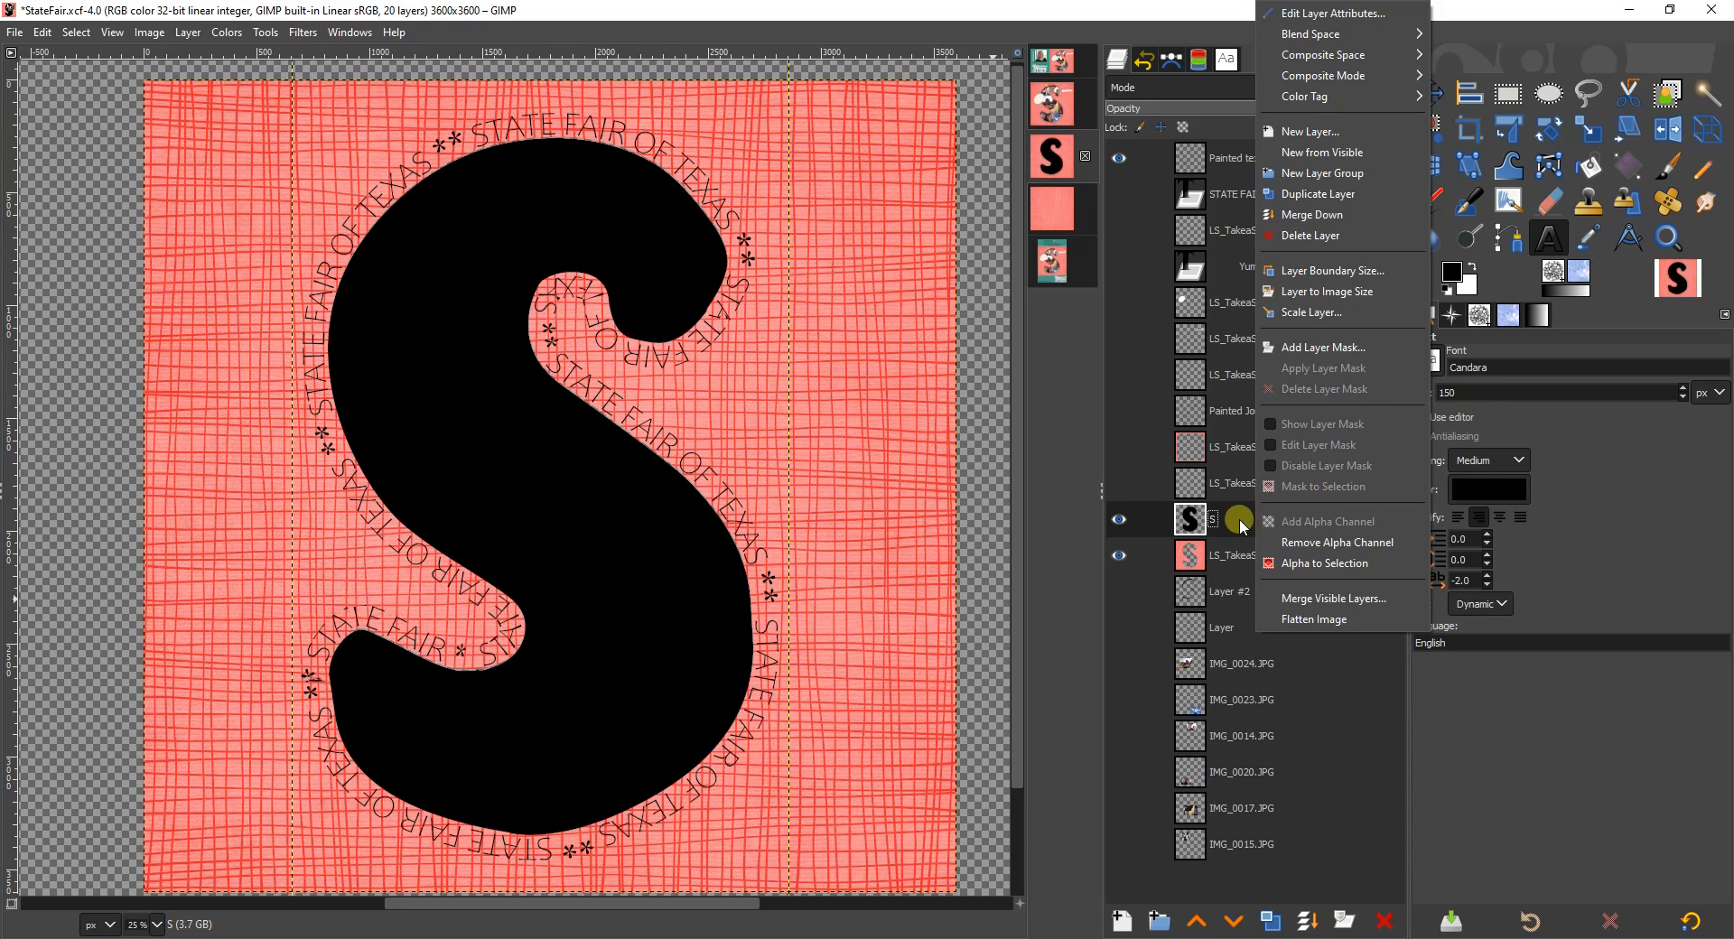
{"action": "left_click", "coordinate": [1331, 564]}
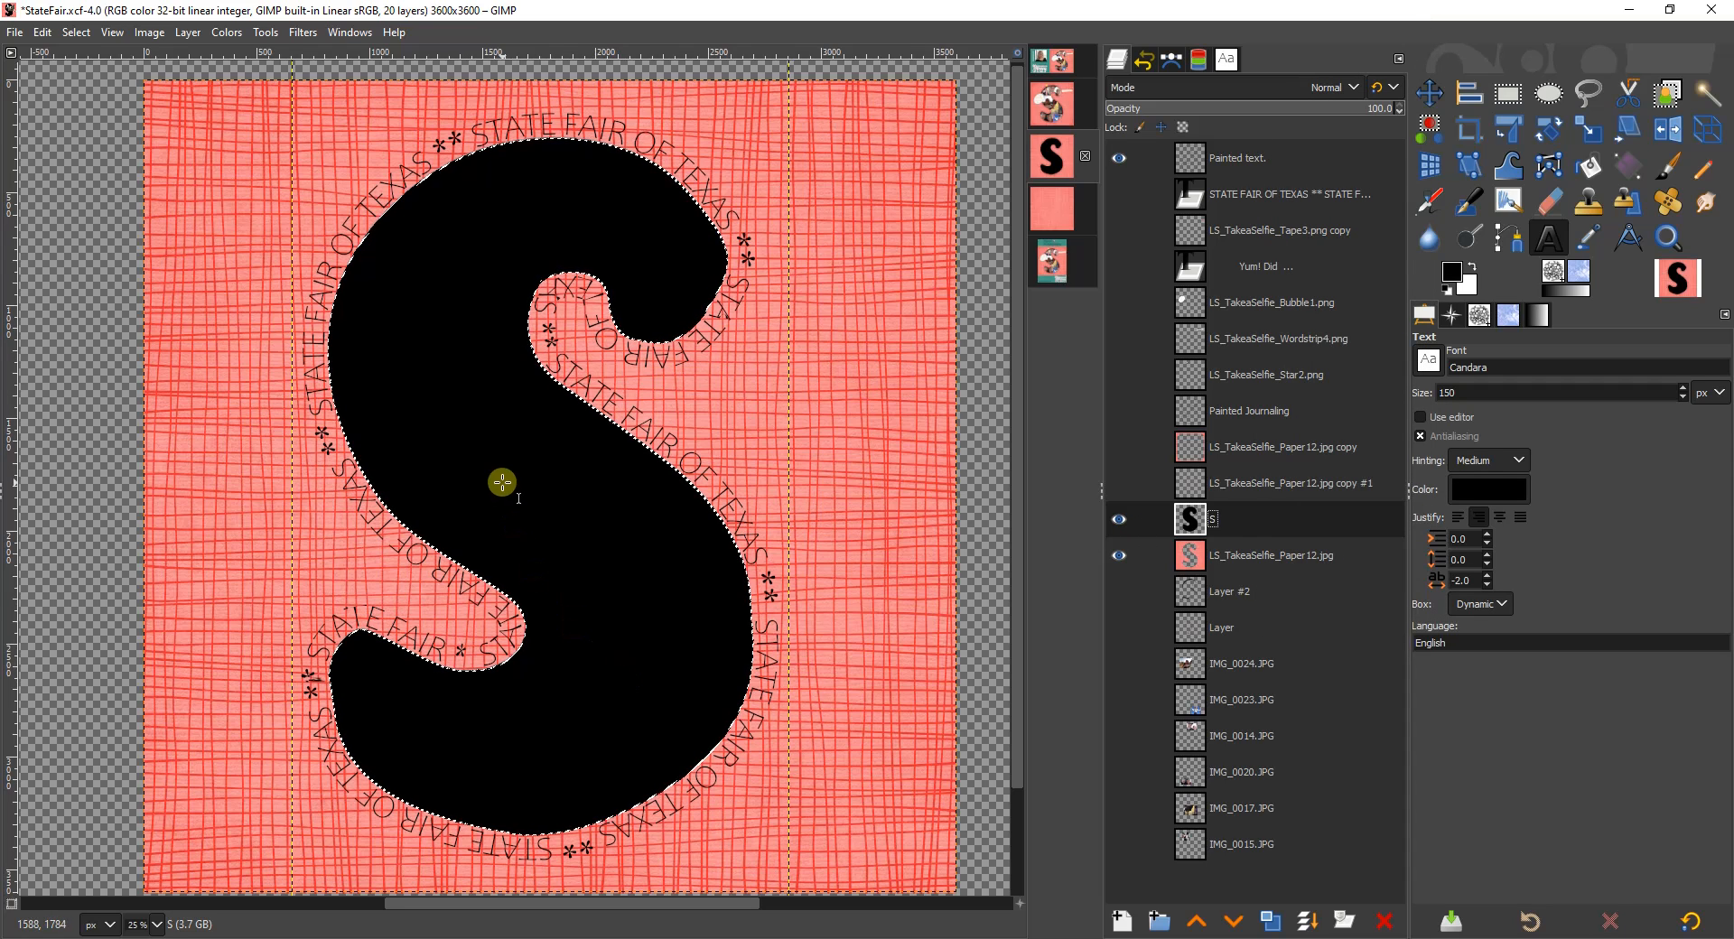
{"action": "left_click", "coordinate": [1221, 556]}
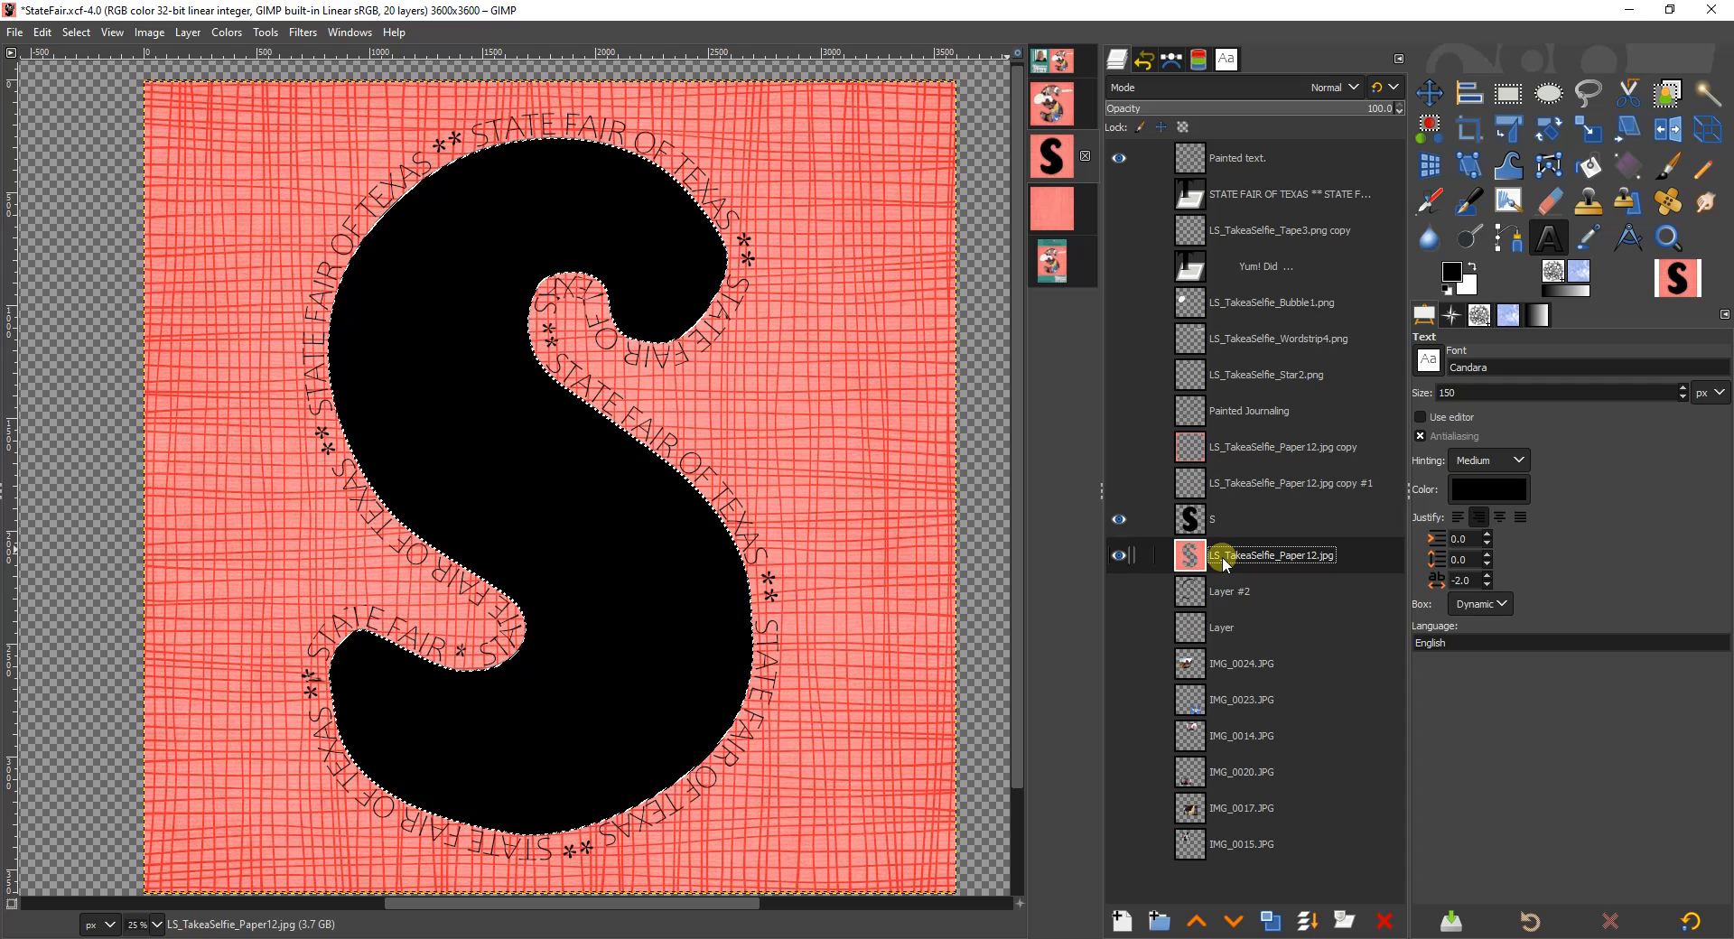
{"action": "left_click", "coordinate": [1120, 520]}
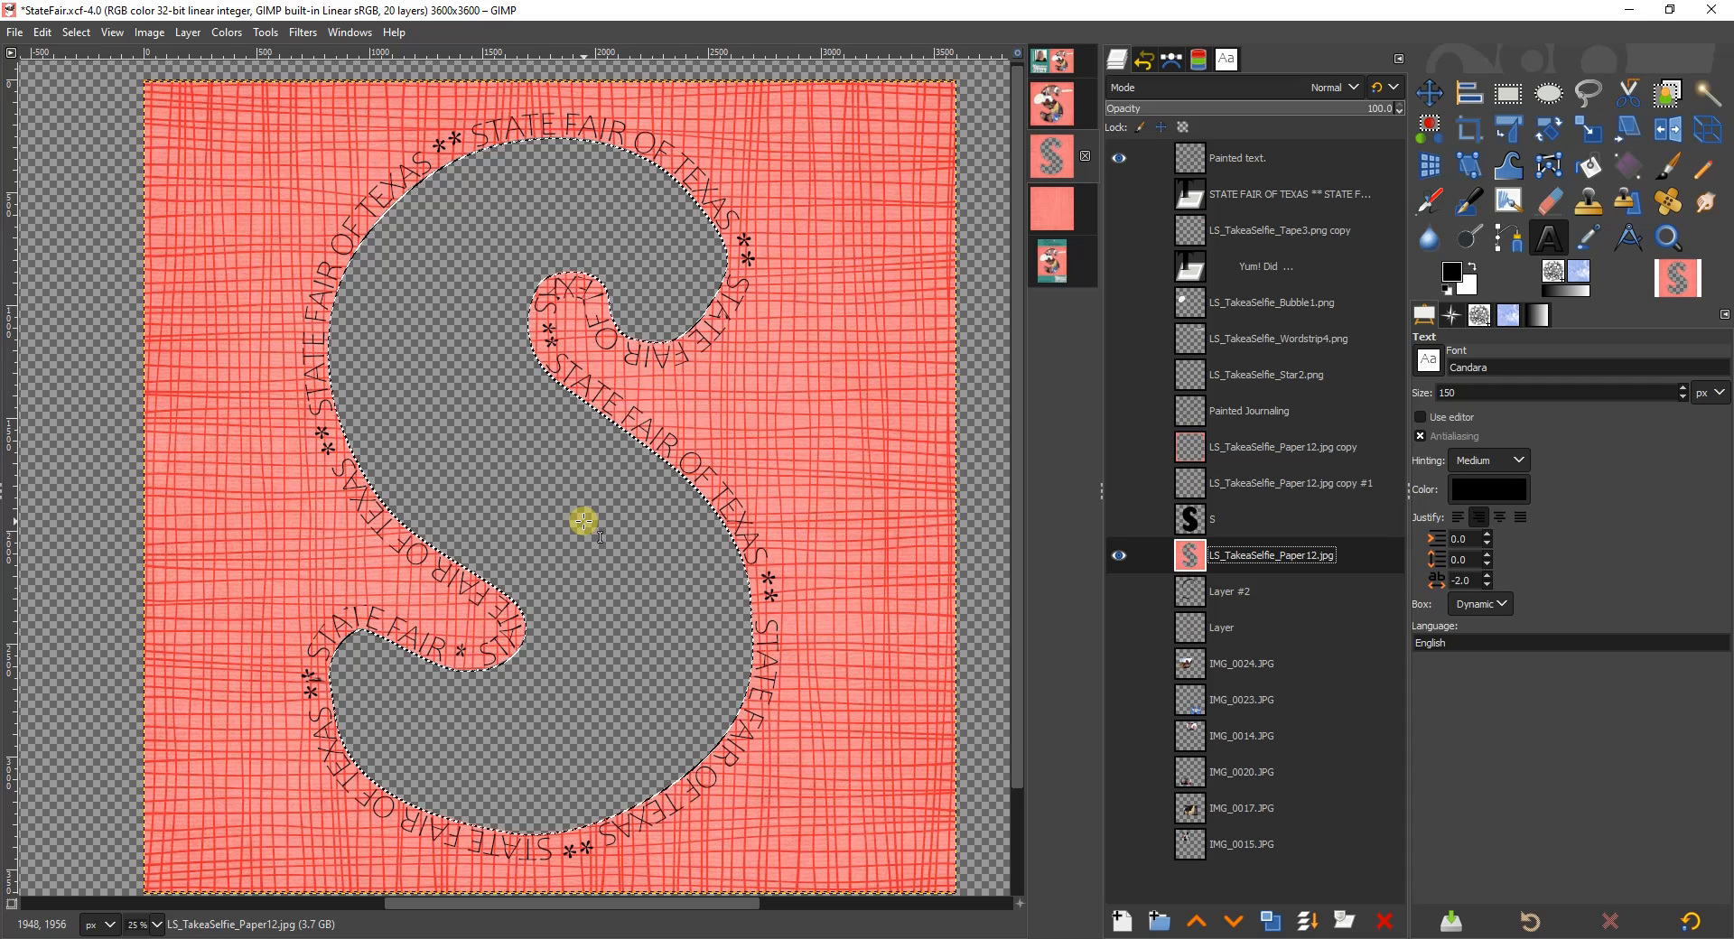
Step: Examine the plain LS_TakeaSelfie_Paper12 image and the finished StateFair.jpg layout, returning to the layered StateFair file
{"action": "left_click", "coordinate": [1047, 219]}
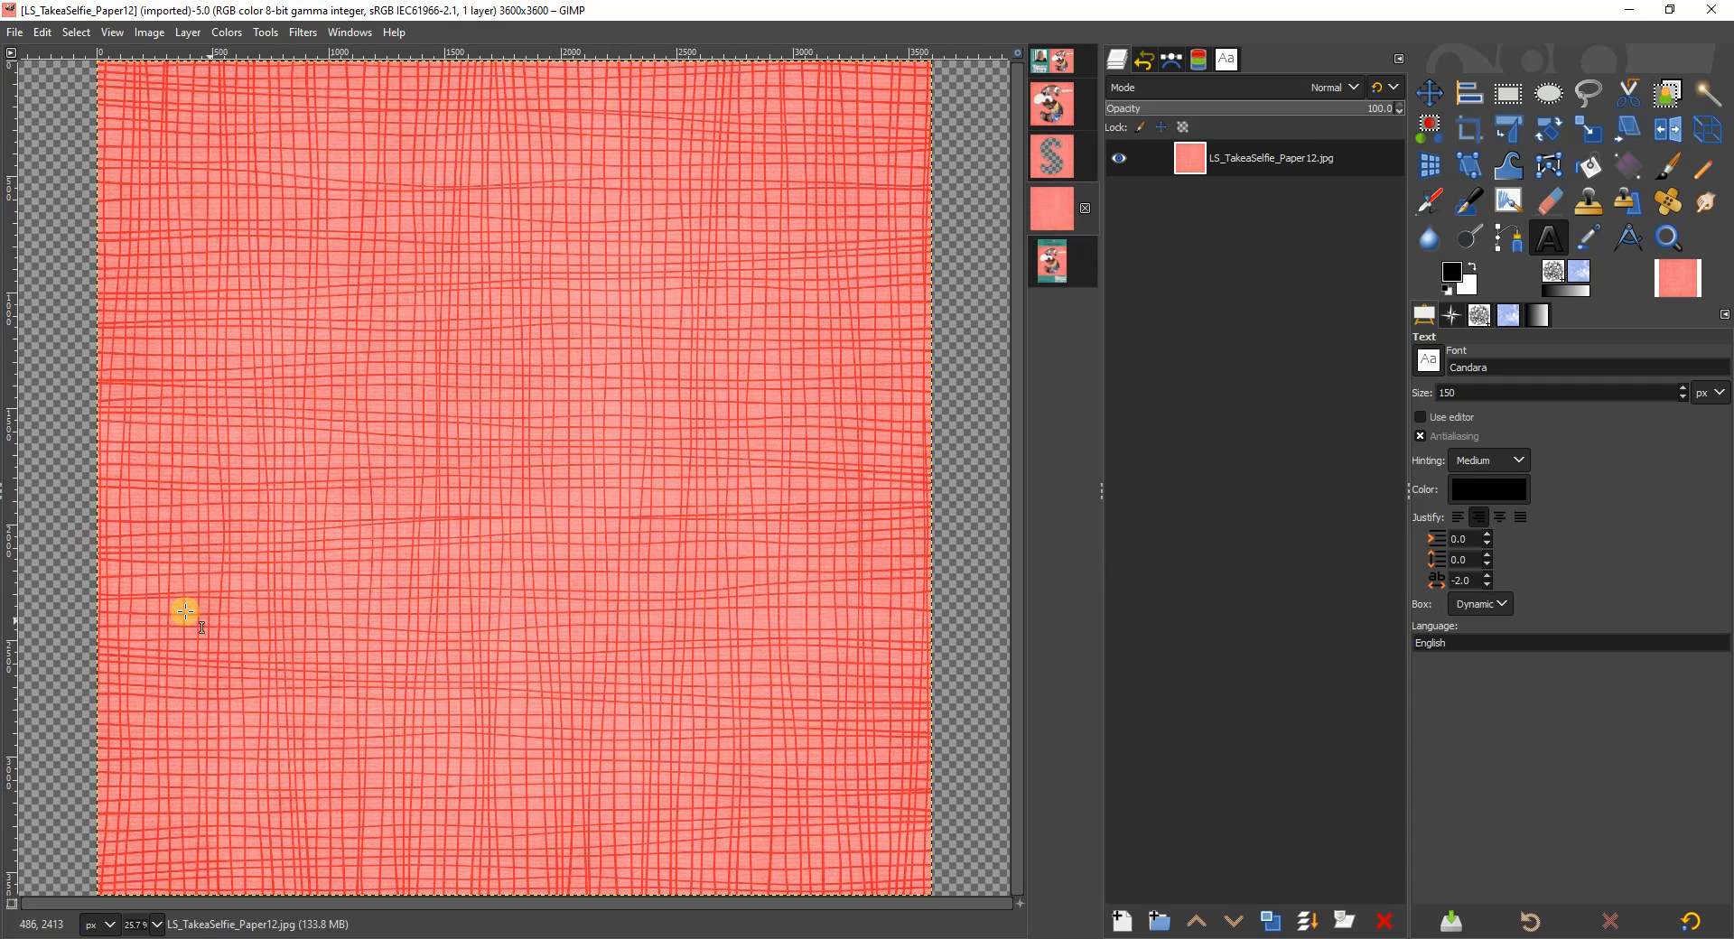
{"action": "left_click", "coordinate": [1055, 164]}
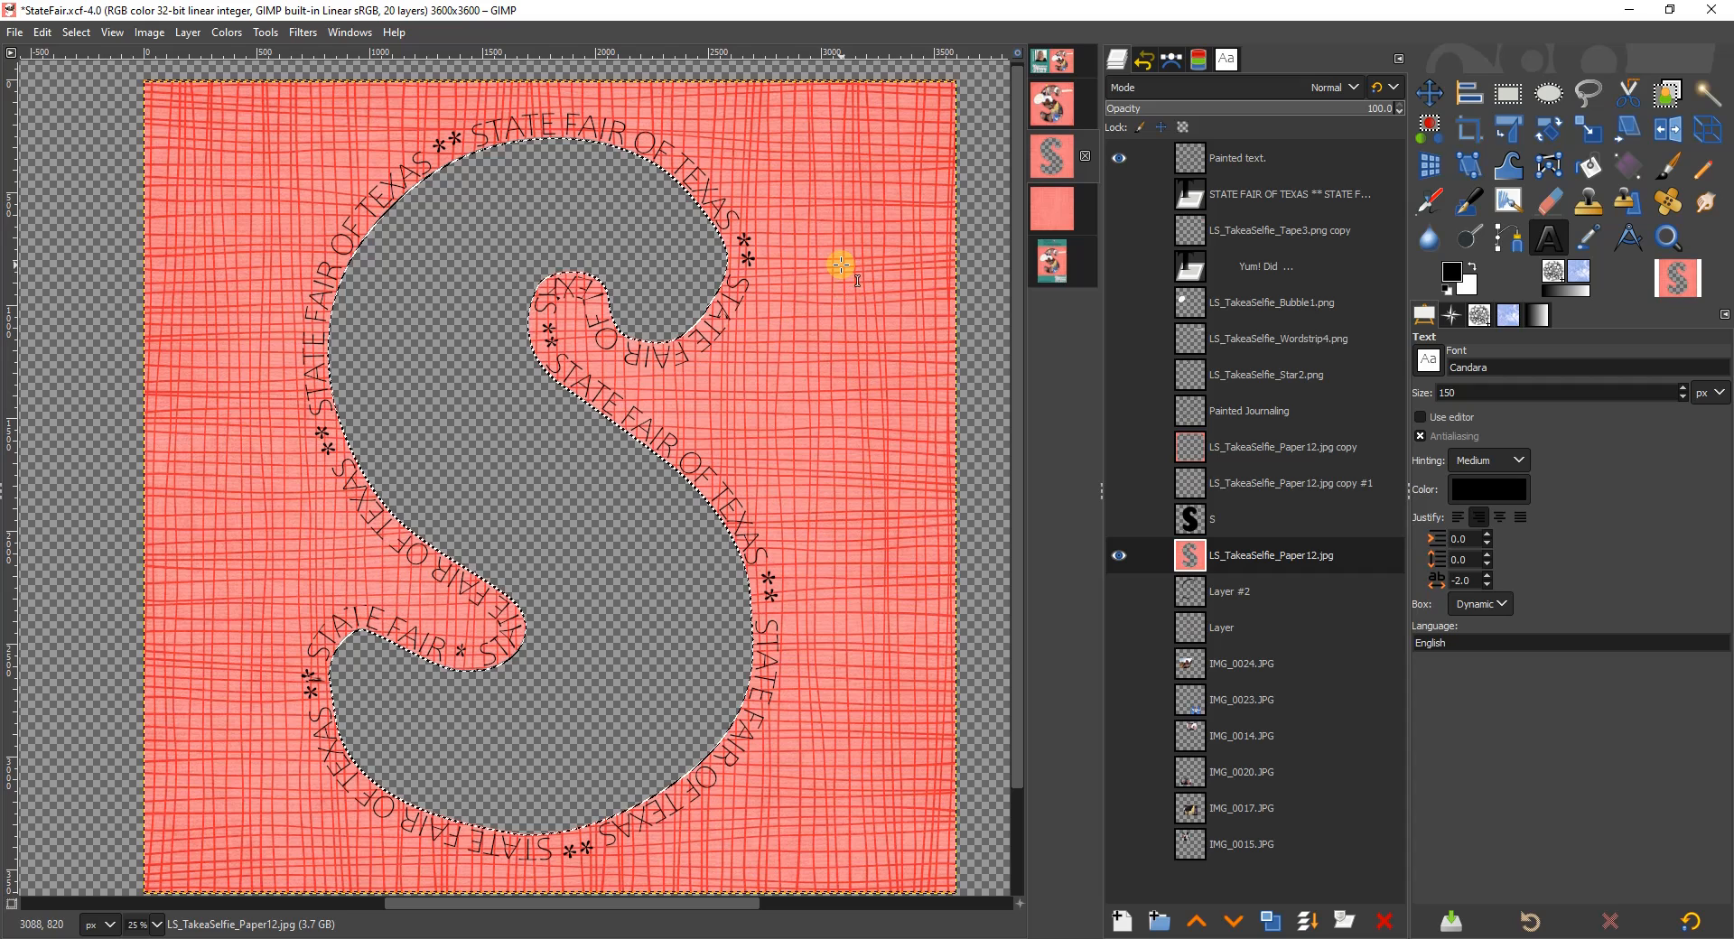
{"action": "left_click", "coordinate": [1068, 110]}
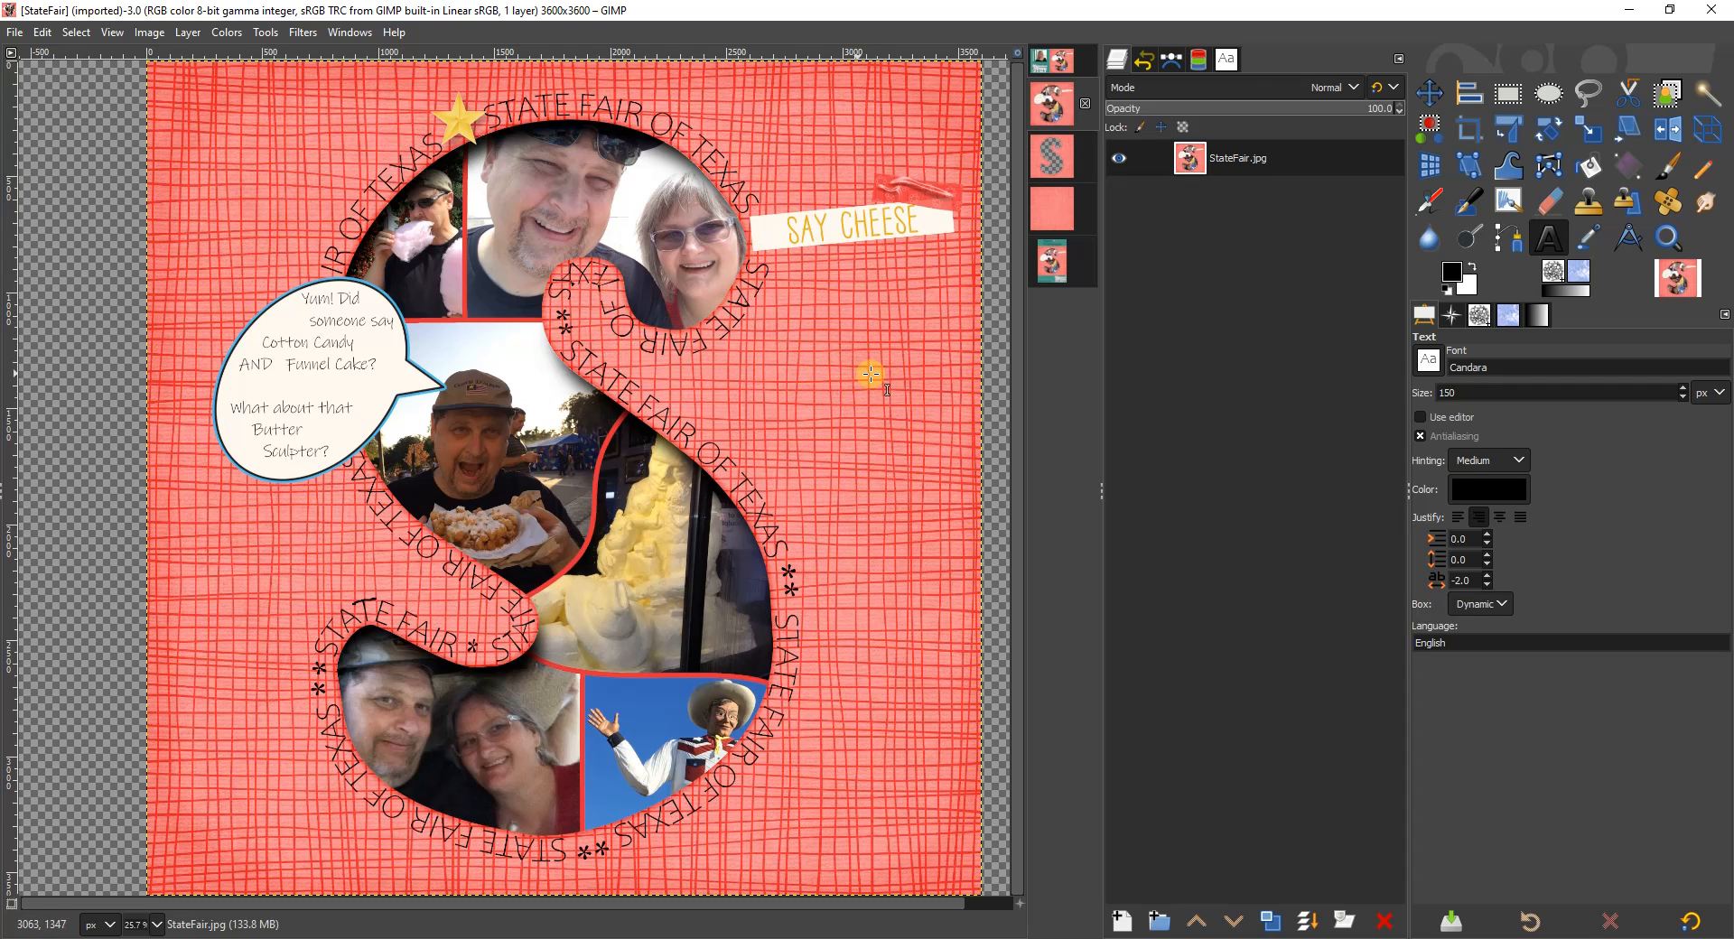
{"action": "left_click", "coordinate": [1051, 158]}
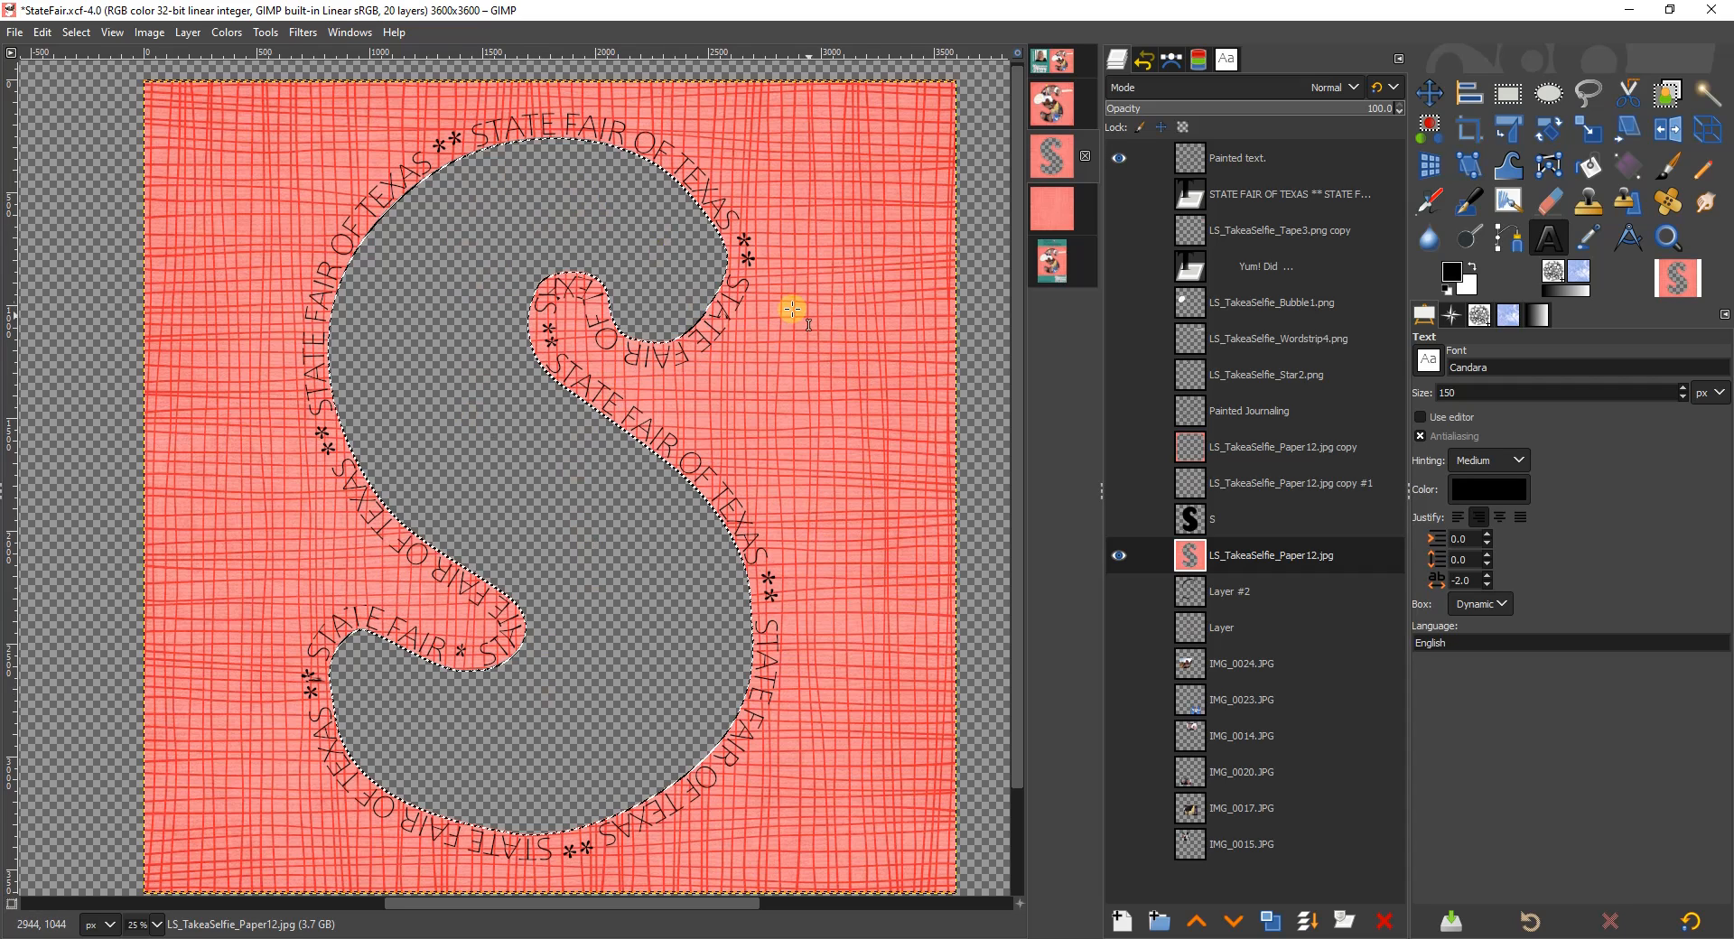
Step: Invert the S selection and add a transparent layer named "Shadow" directly below the LS_TakeaSelfie_Paper12.jpg layer
{"action": "right_click", "coordinate": [832, 327]}
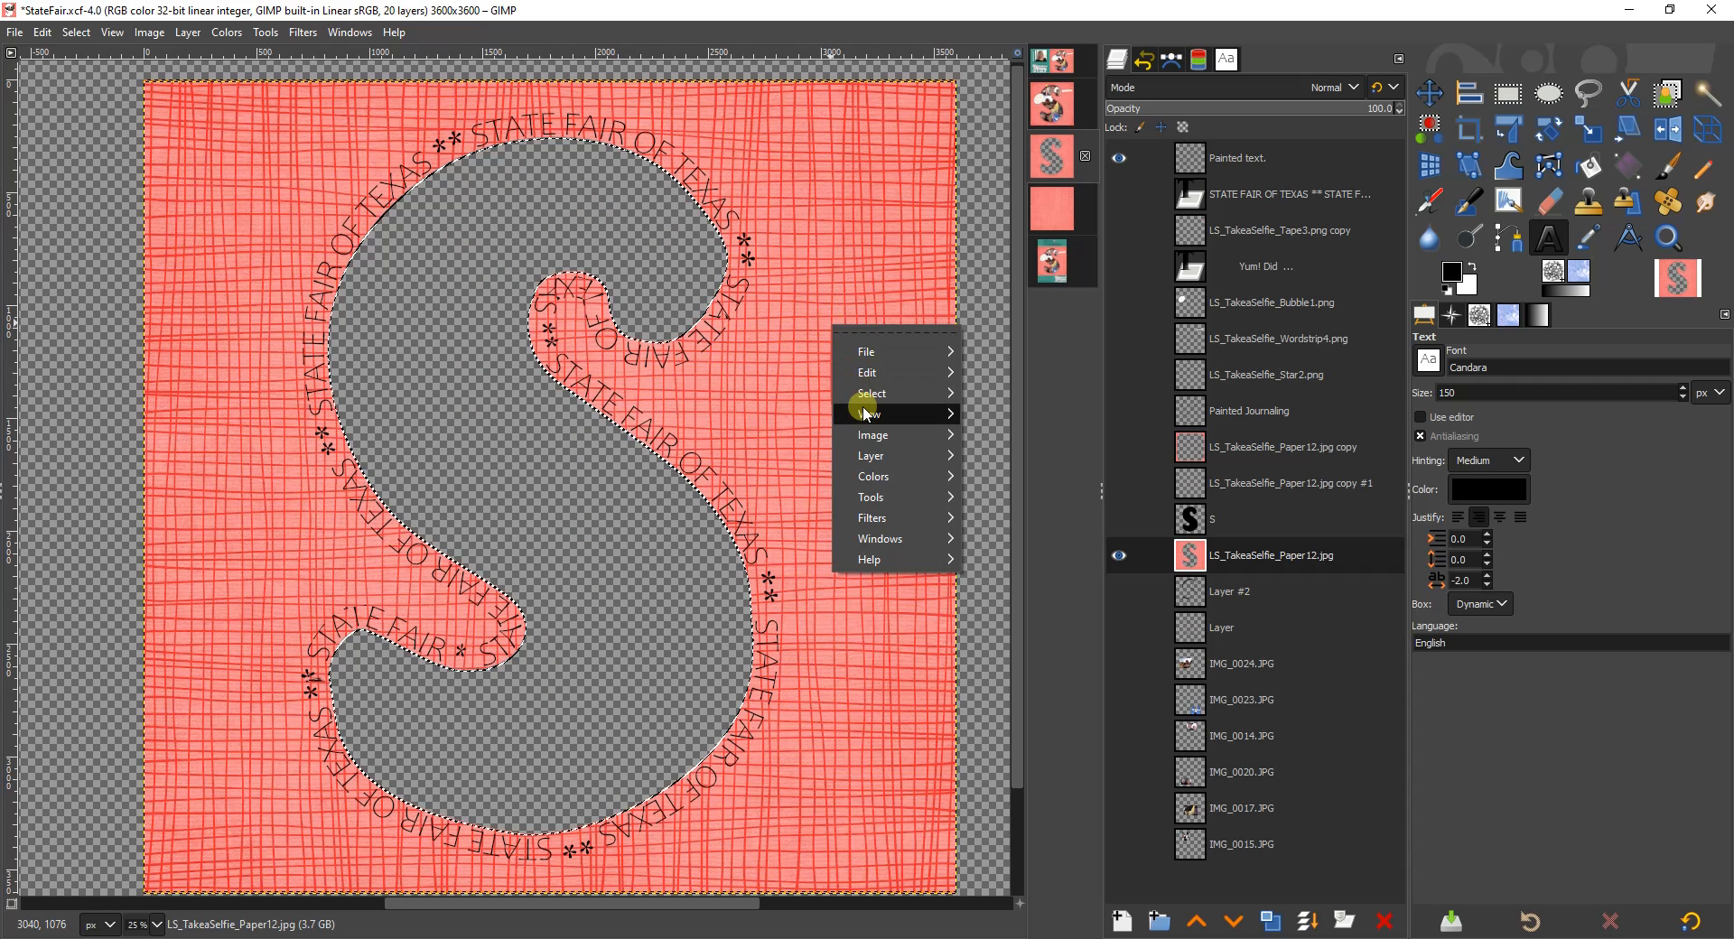
{"action": "left_click", "coordinate": [980, 450]}
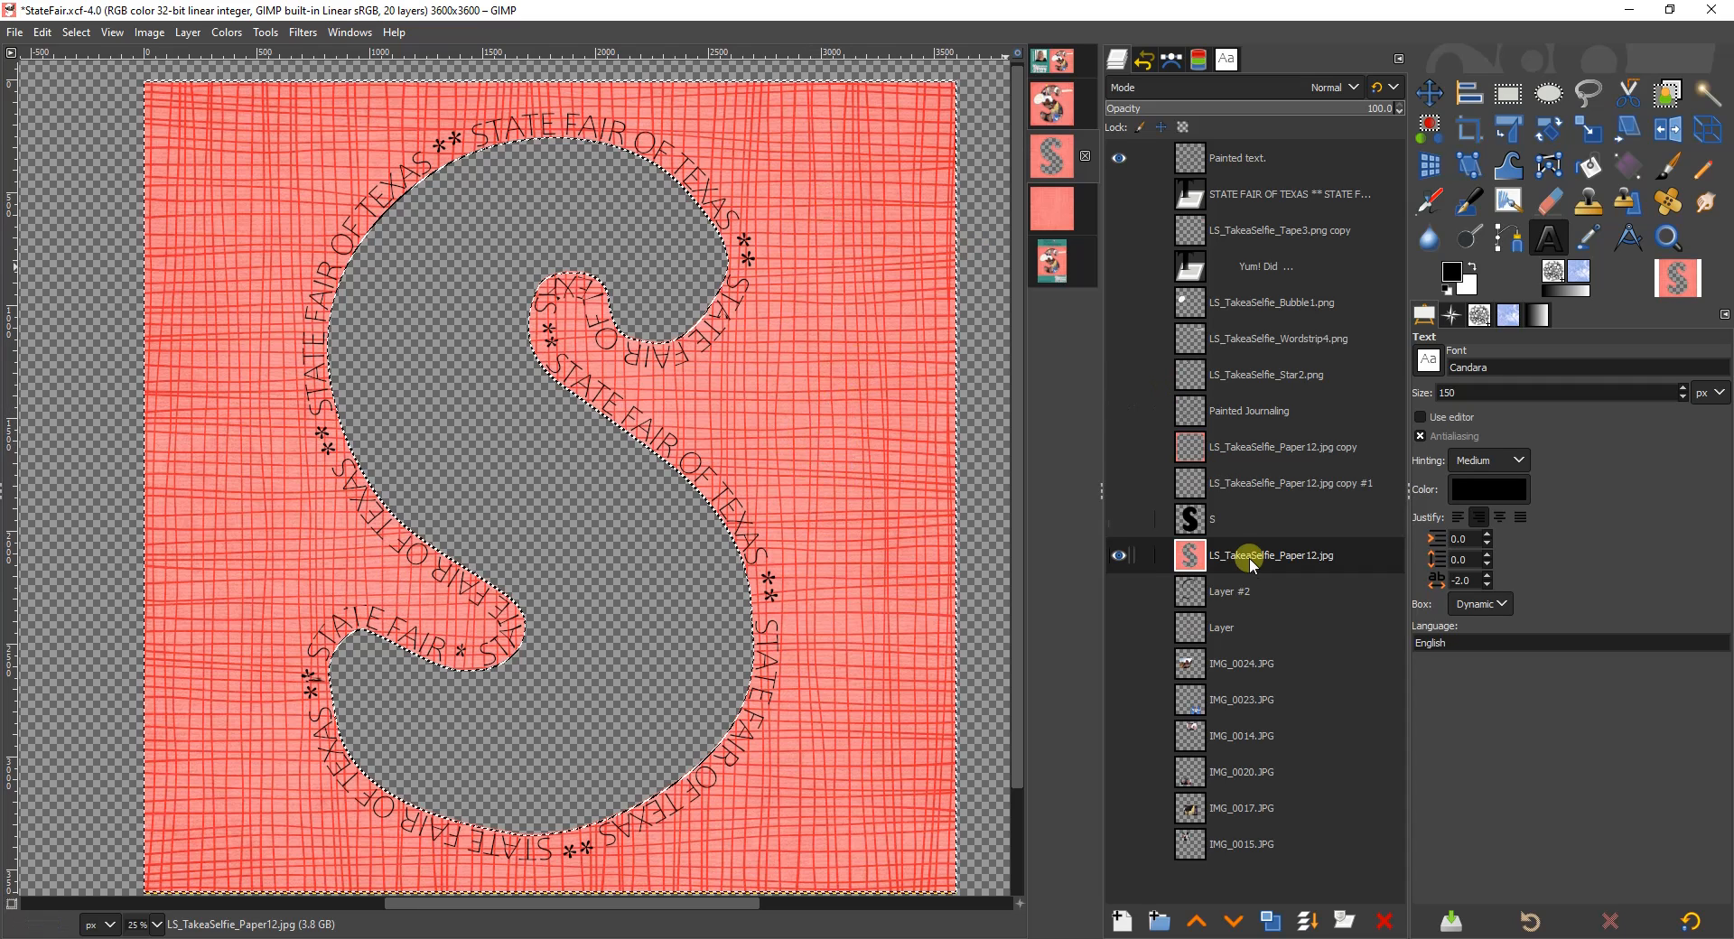
{"action": "left_click", "coordinate": [1123, 921]}
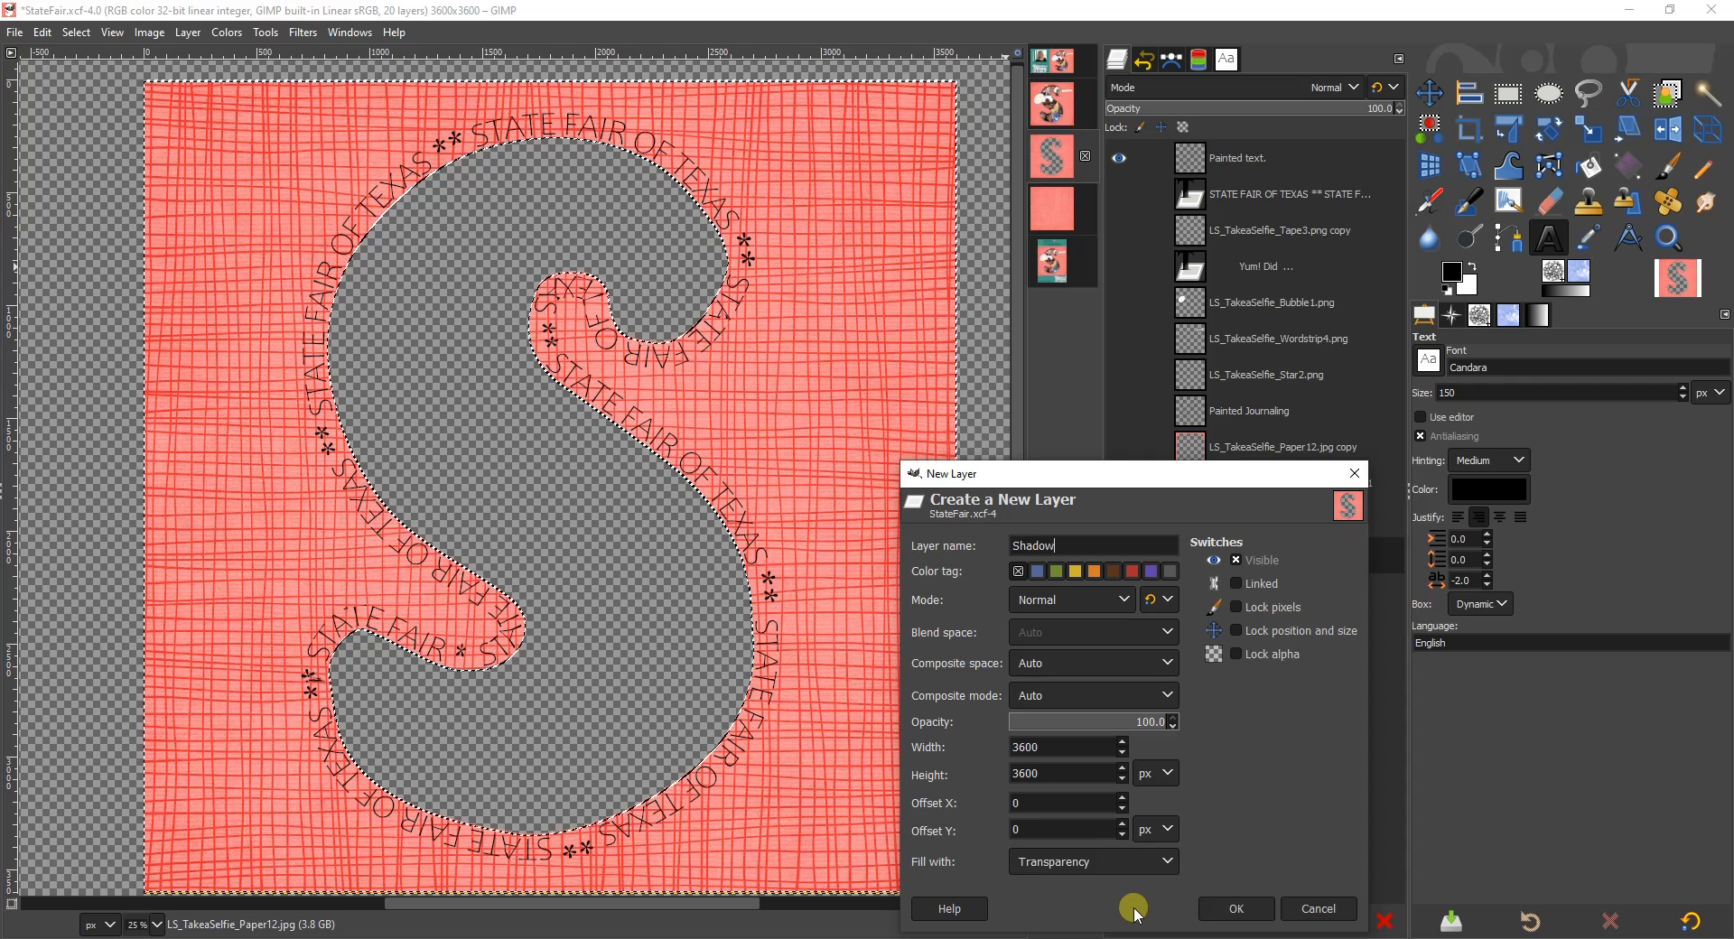
{"action": "left_click", "coordinate": [1239, 909]}
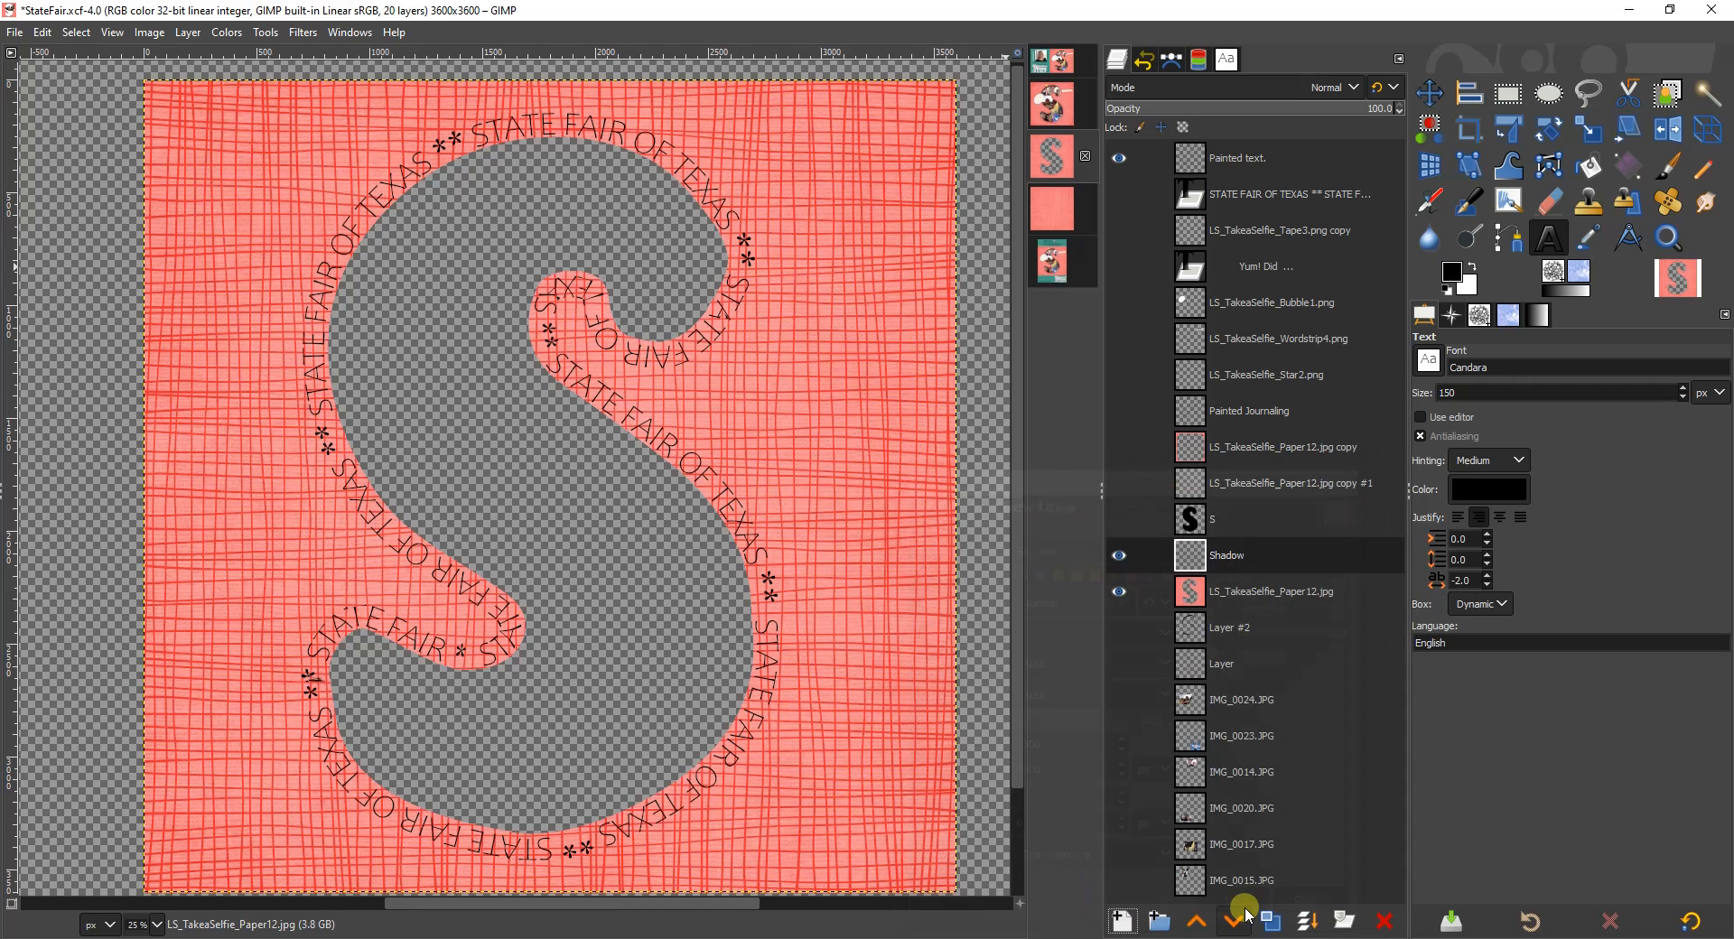
{"action": "left_click_drag", "start_coordinate": [1245, 555], "coordinate": [1248, 601]}
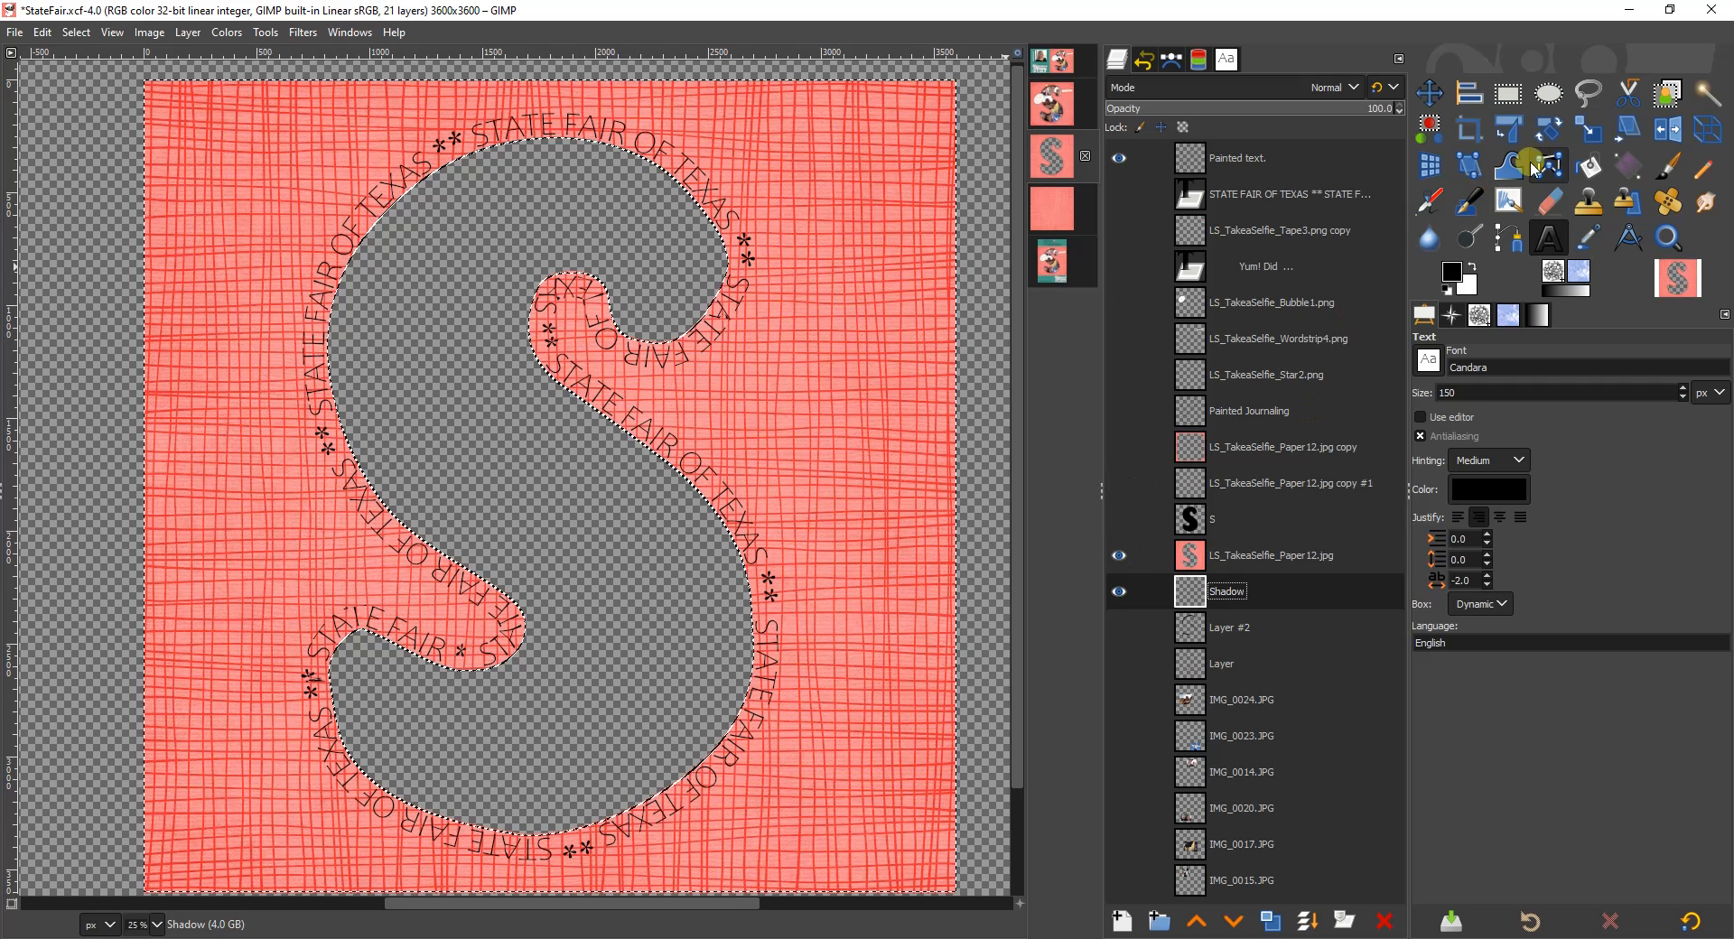
Step: Bucket fill the selection with black on the Shadow layer, hide the LS_TakeaSelfie_Paper12.jpg layer and clear the selection
{"action": "left_click", "coordinate": [1594, 169]}
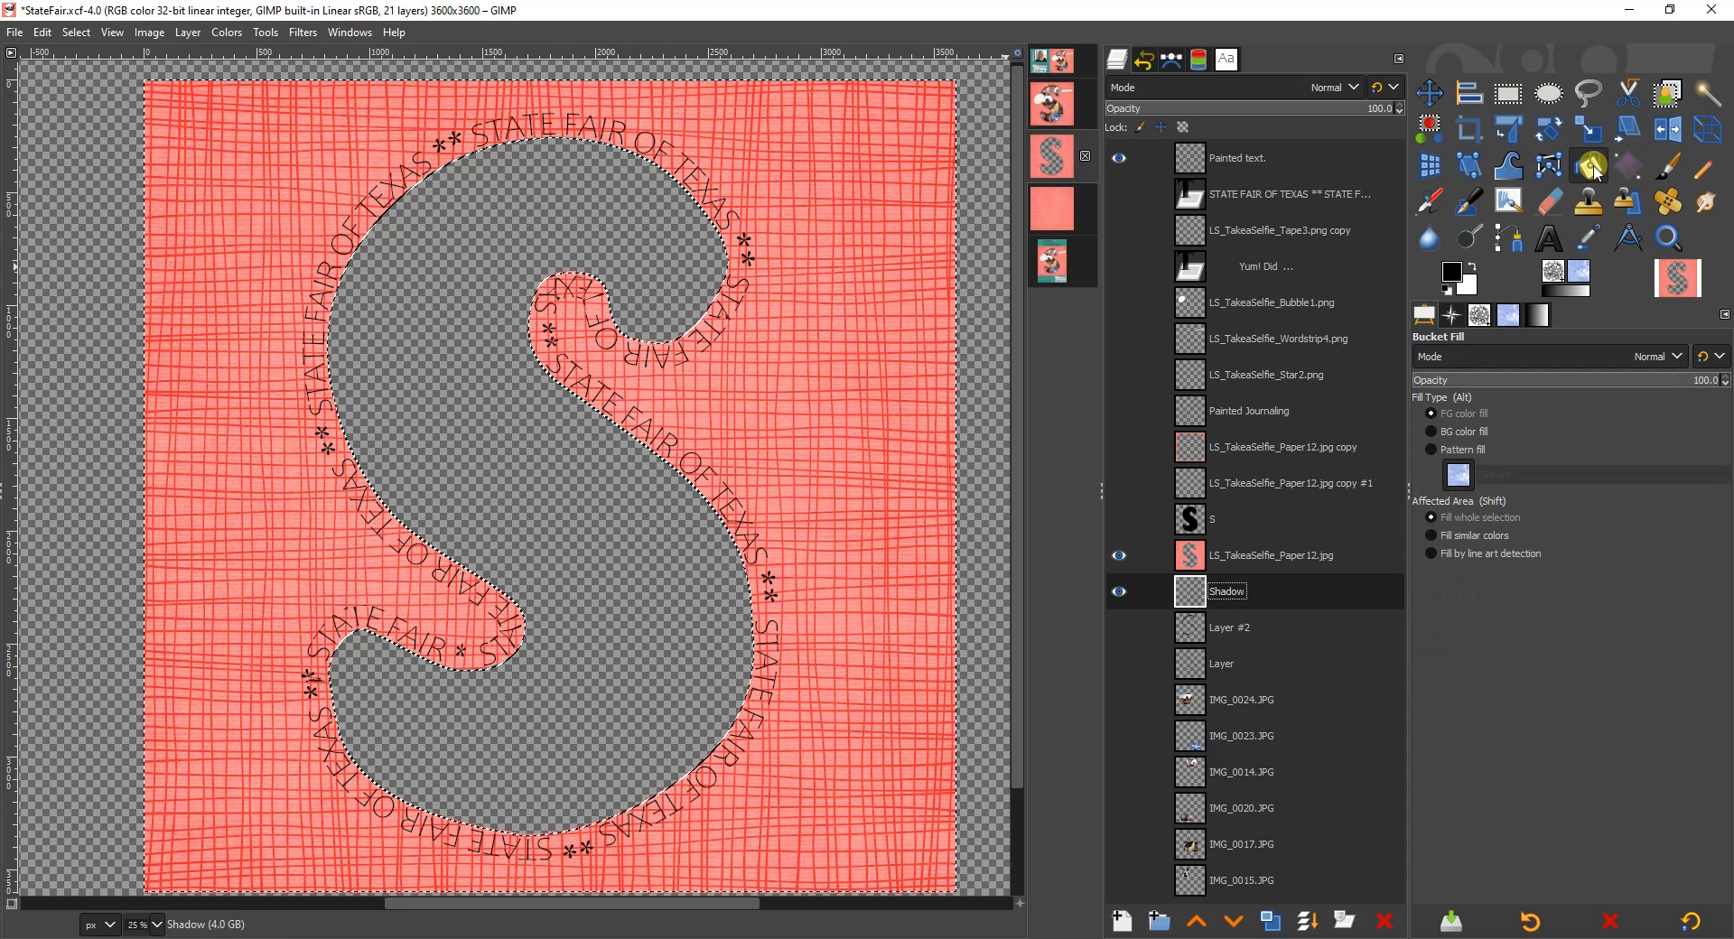
{"action": "left_click", "coordinate": [1454, 271]}
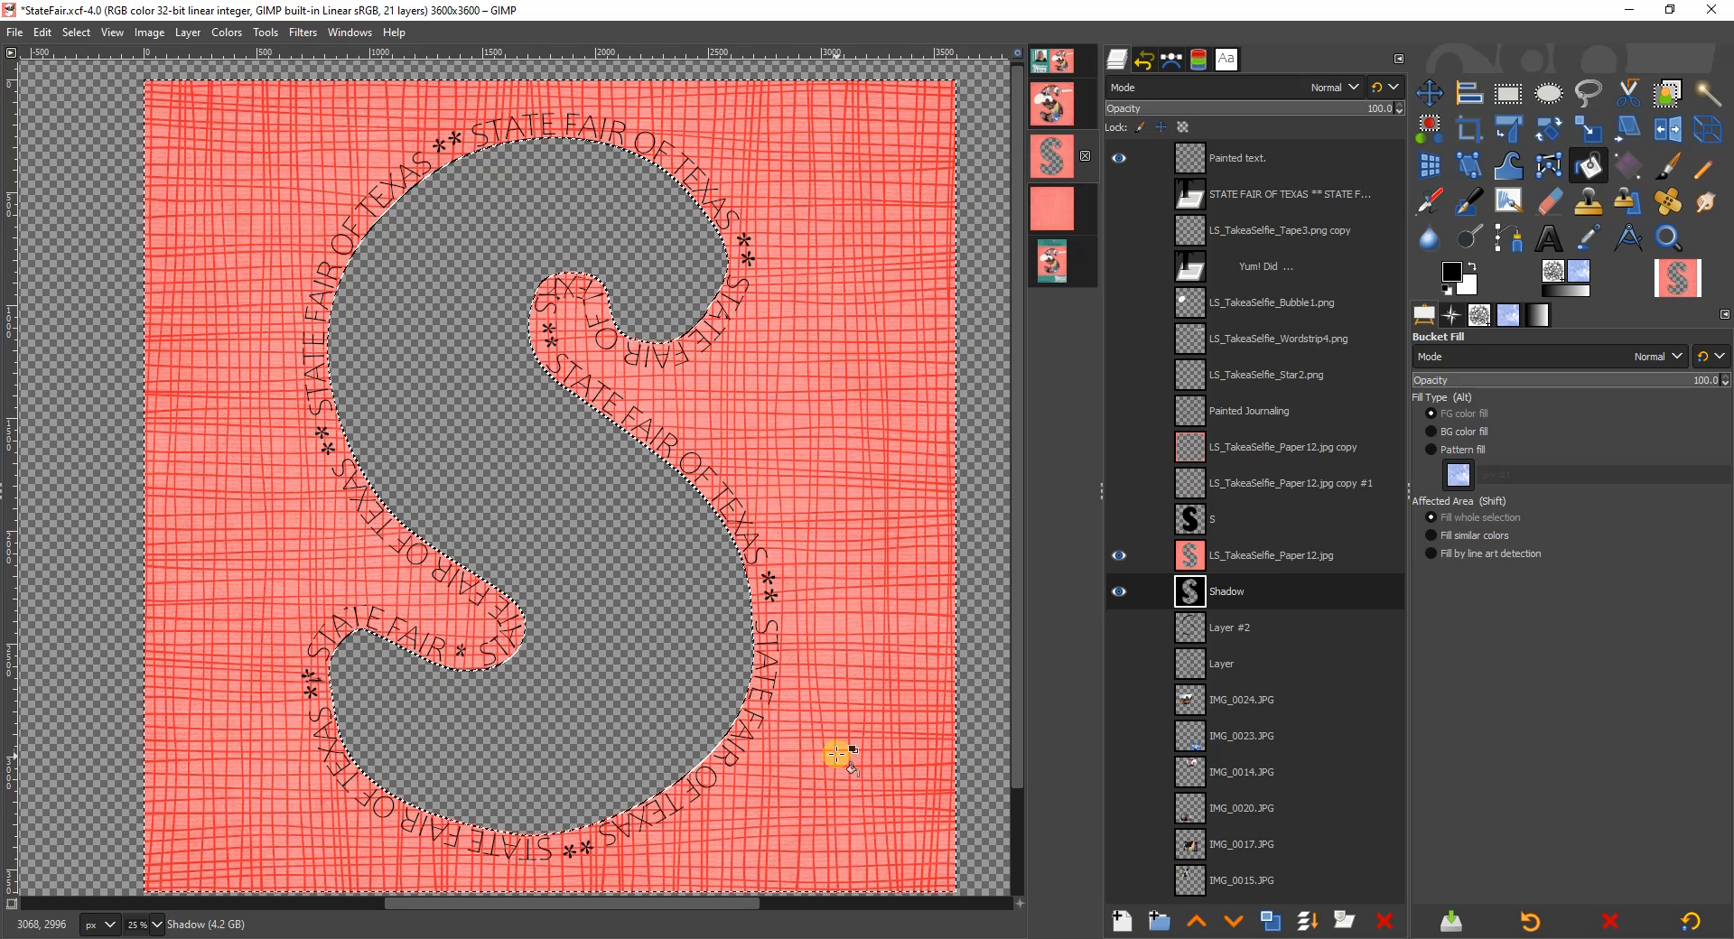
{"action": "left_click", "coordinate": [1119, 556]}
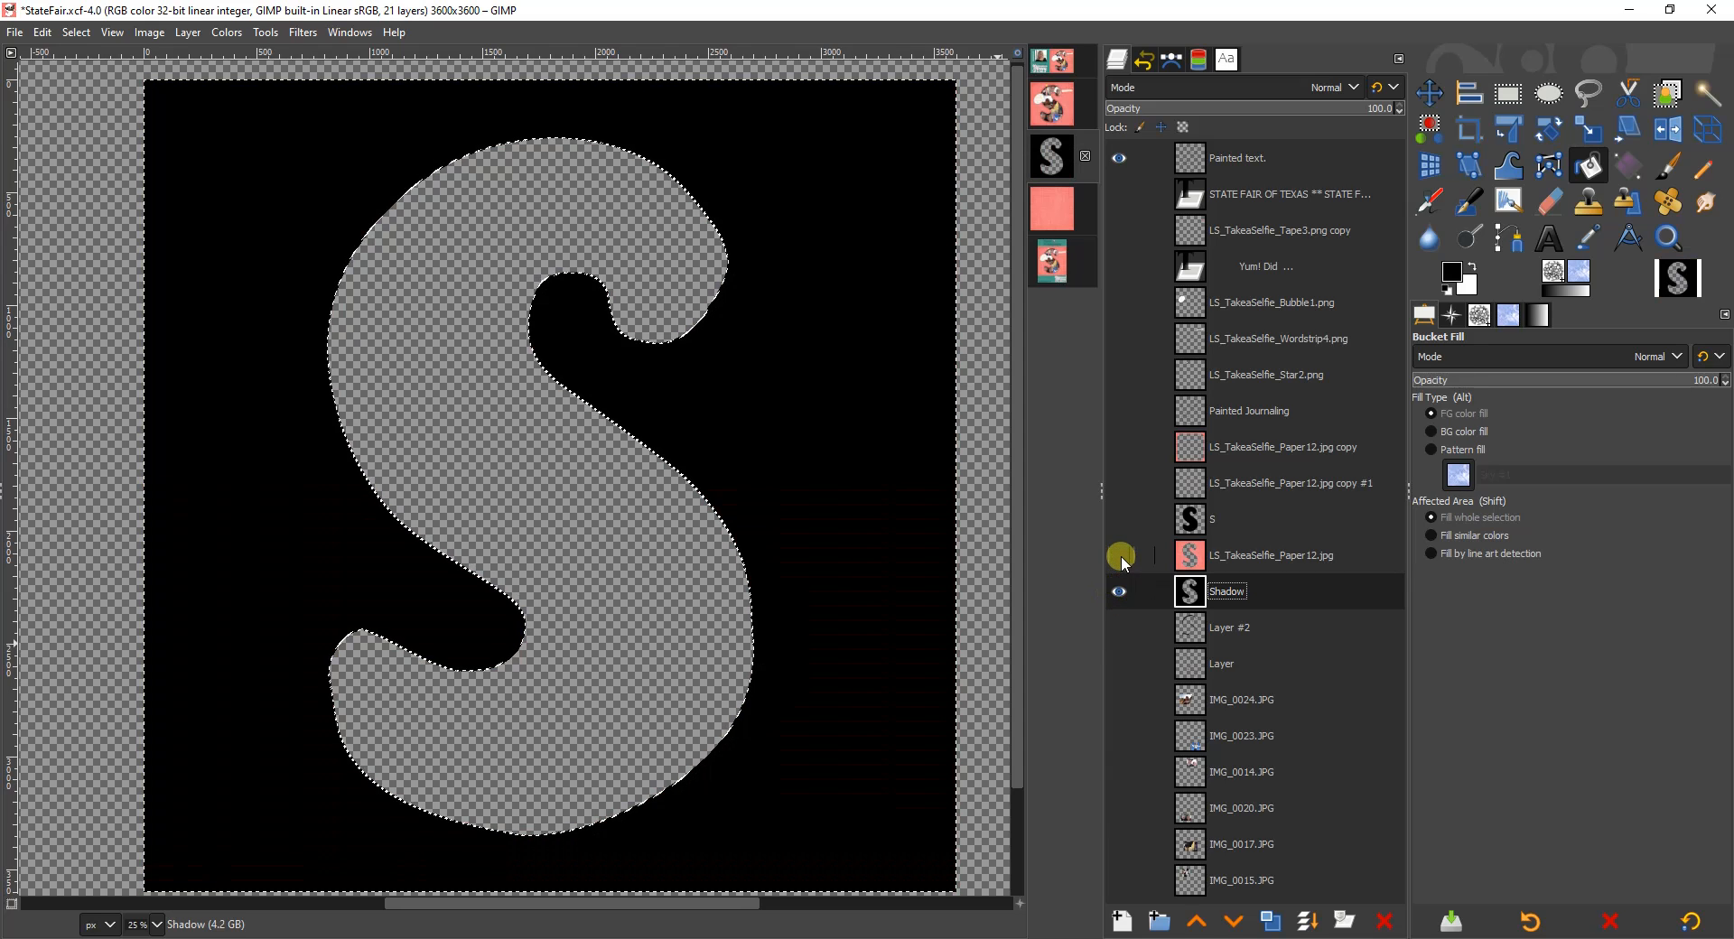
{"action": "left_click", "coordinate": [75, 32]}
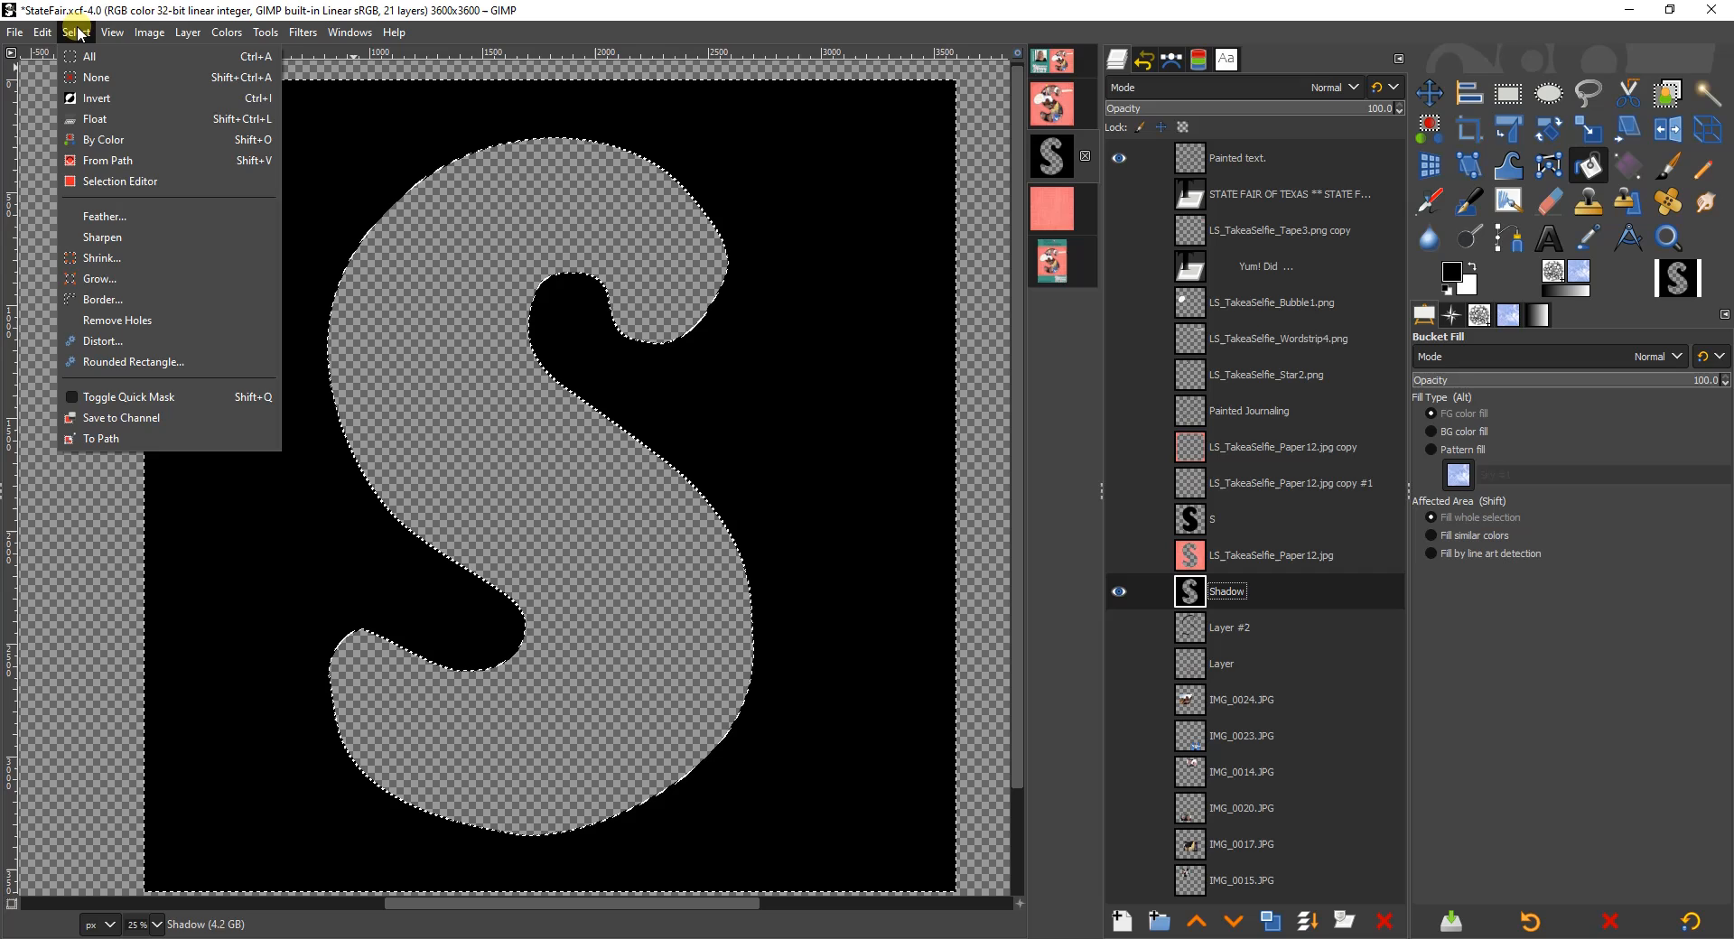
{"action": "left_click", "coordinate": [93, 77]}
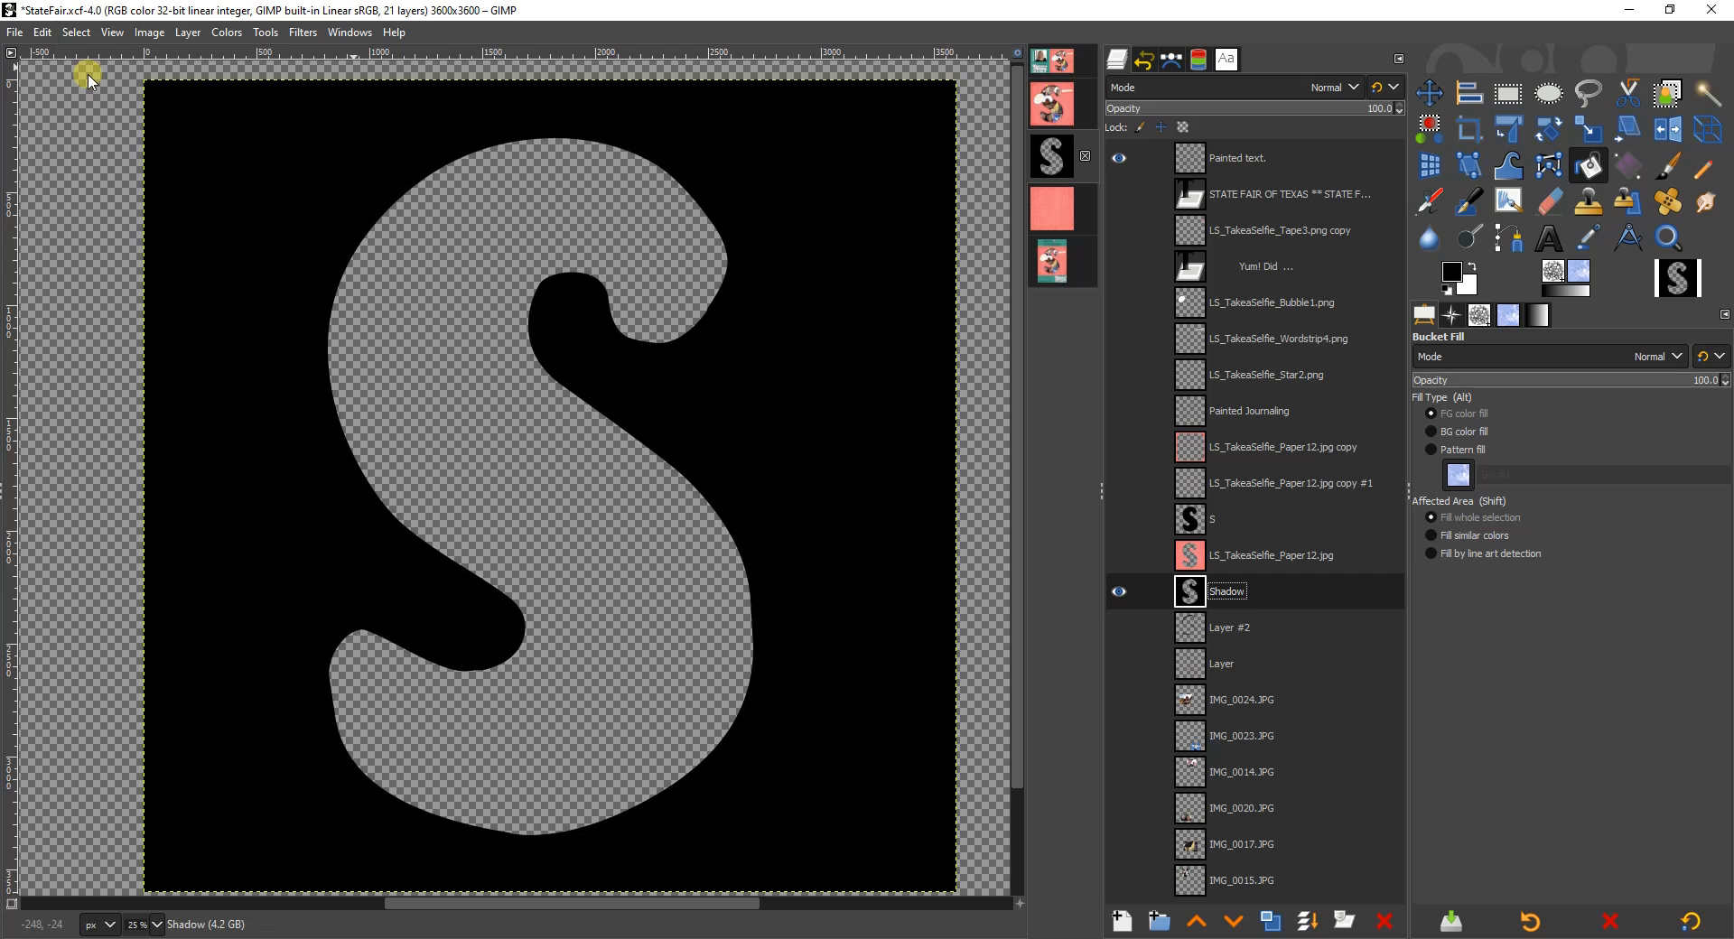
Step: Apply a Gaussian Blur to the Shadow layer with Size X and Size Y at 22.30
{"action": "left_click", "coordinate": [303, 34]}
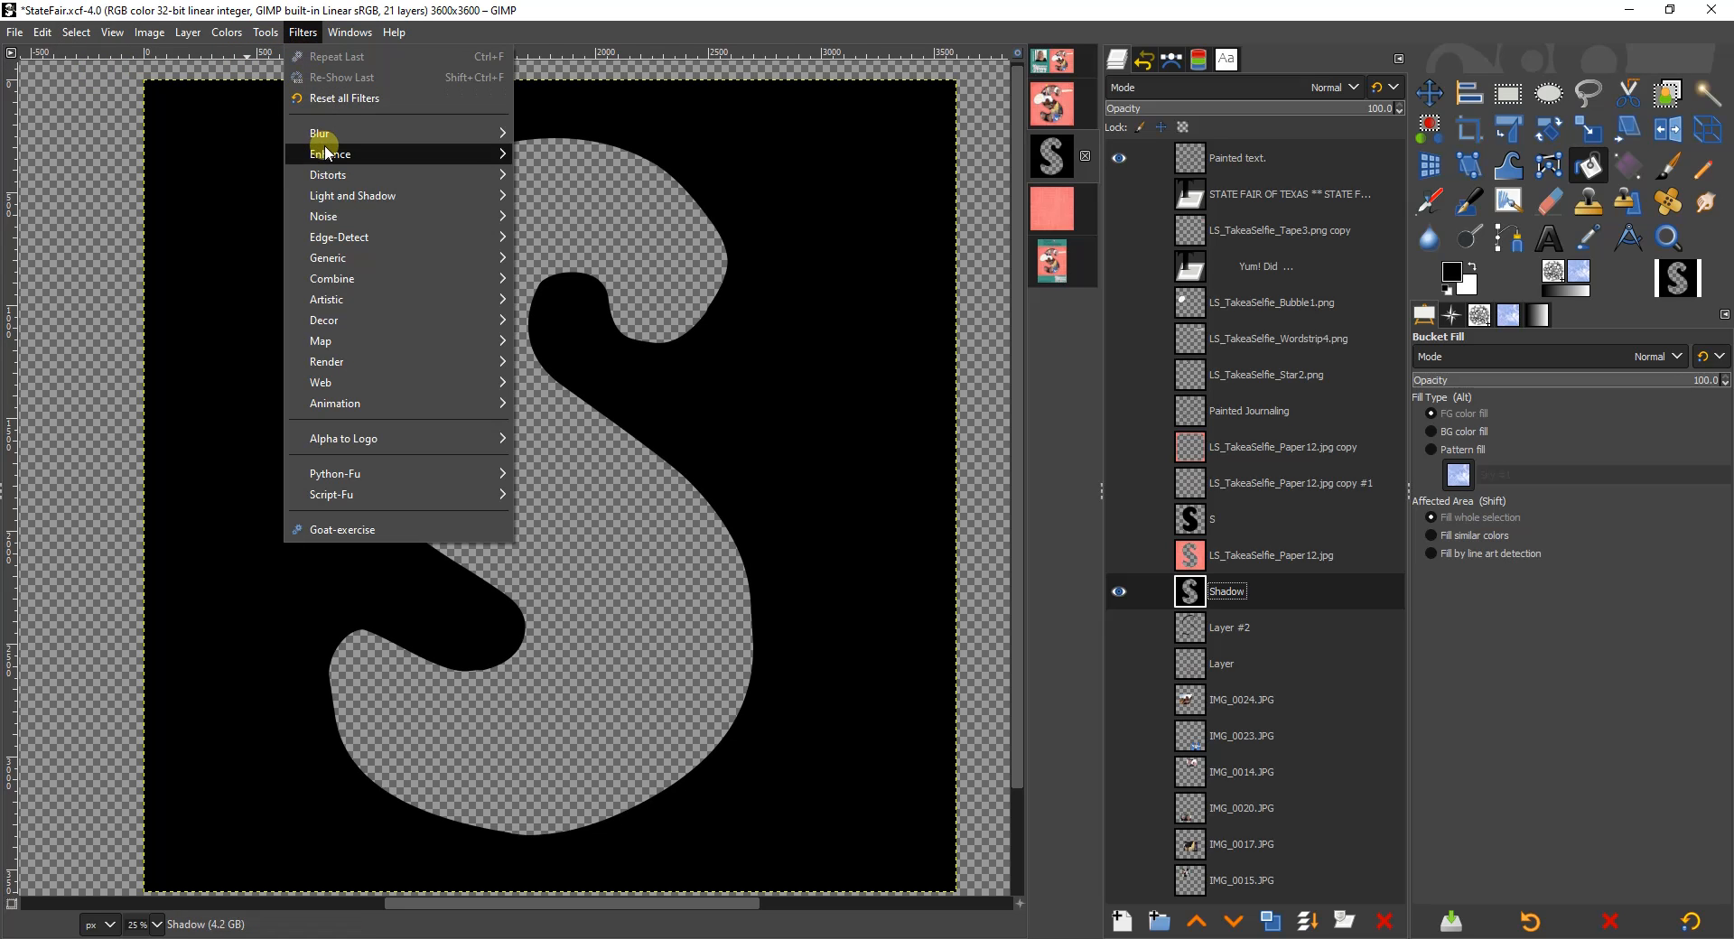
{"action": "mouse_move", "coordinate": [331, 132]}
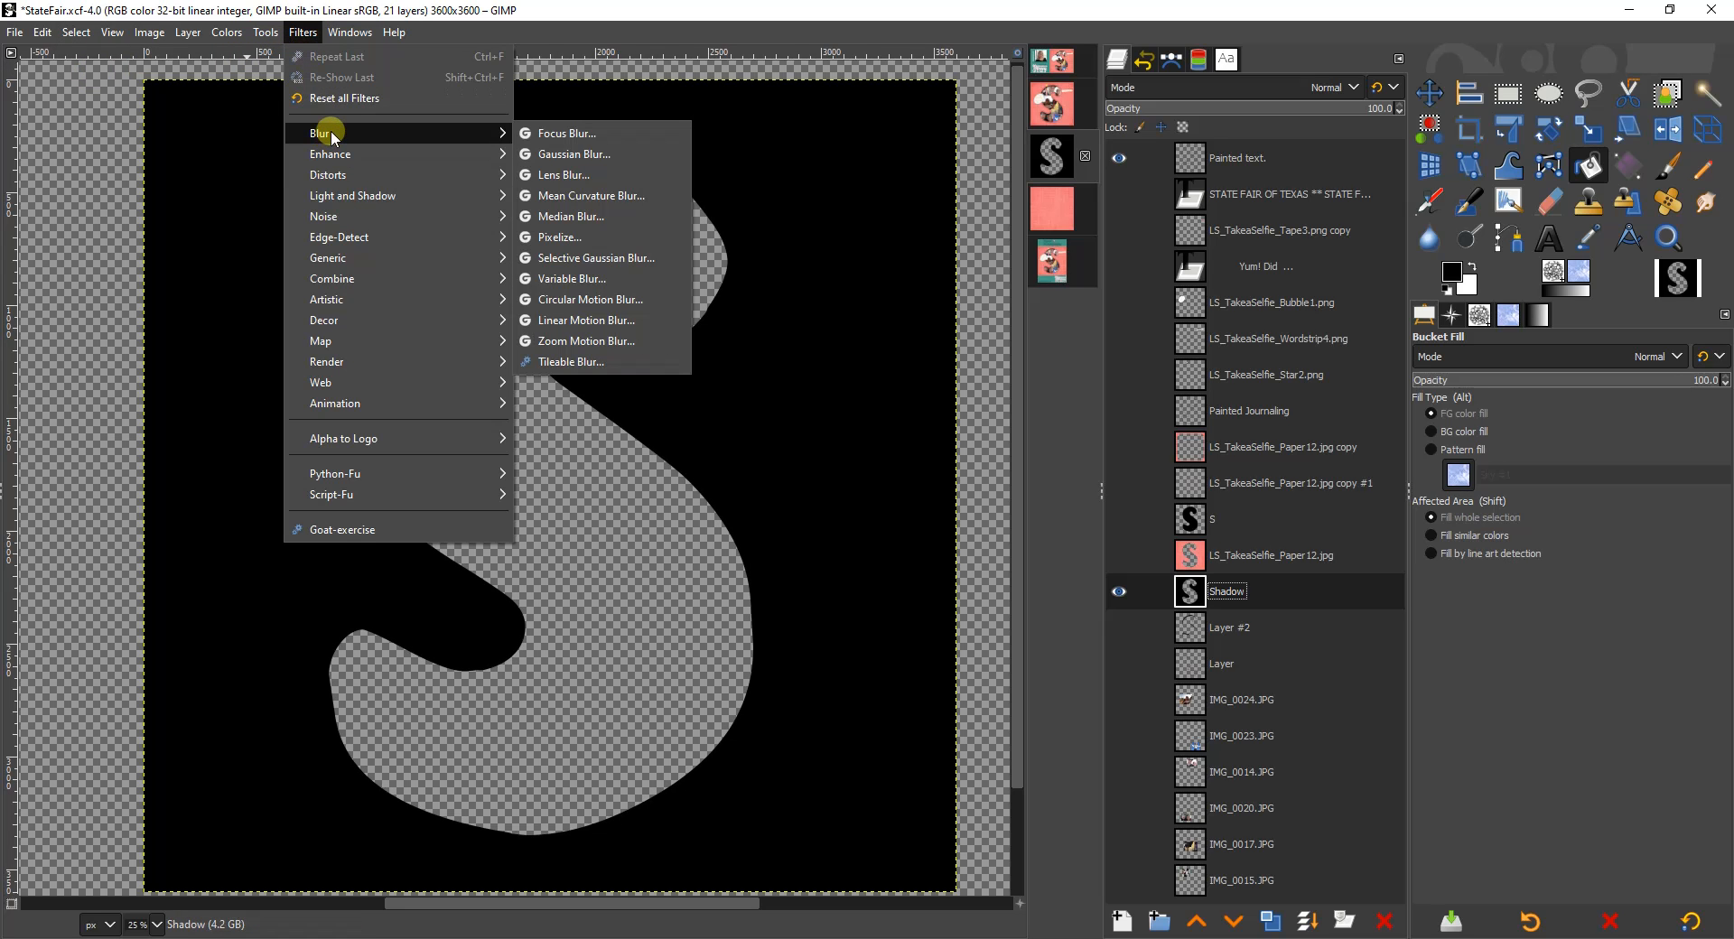
{"action": "left_click", "coordinate": [557, 157]}
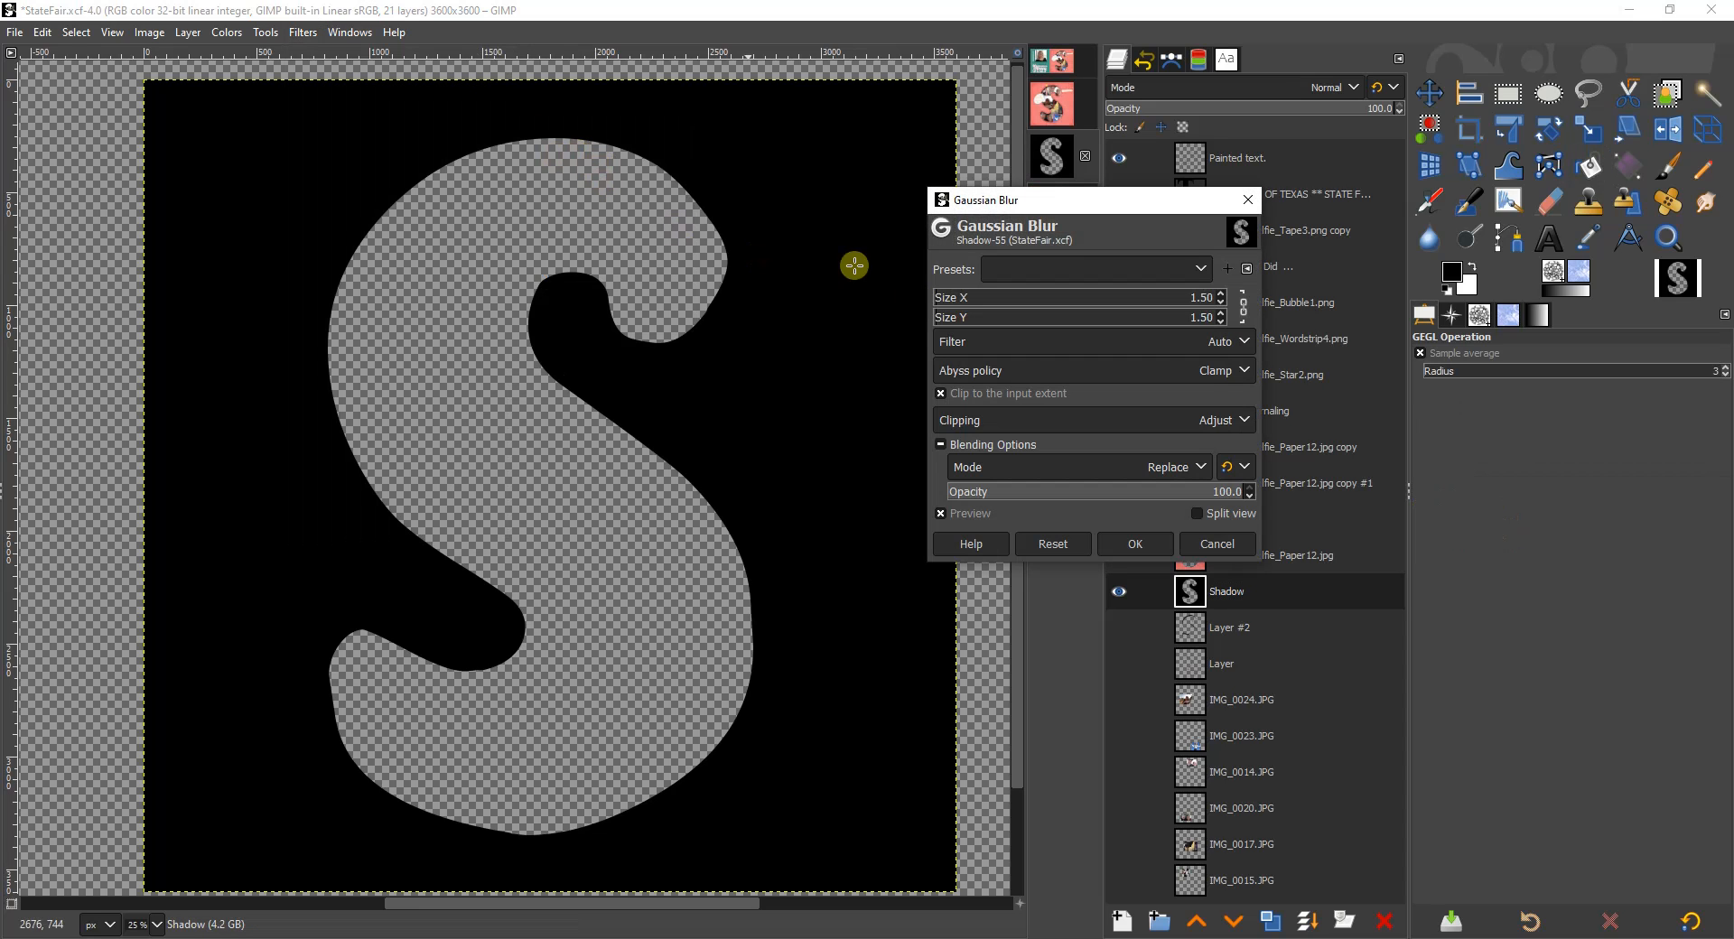
{"action": "left_click", "coordinate": [982, 301]}
{"action": "left_click_drag", "start_coordinate": [982, 301], "coordinate": [1025, 301]}
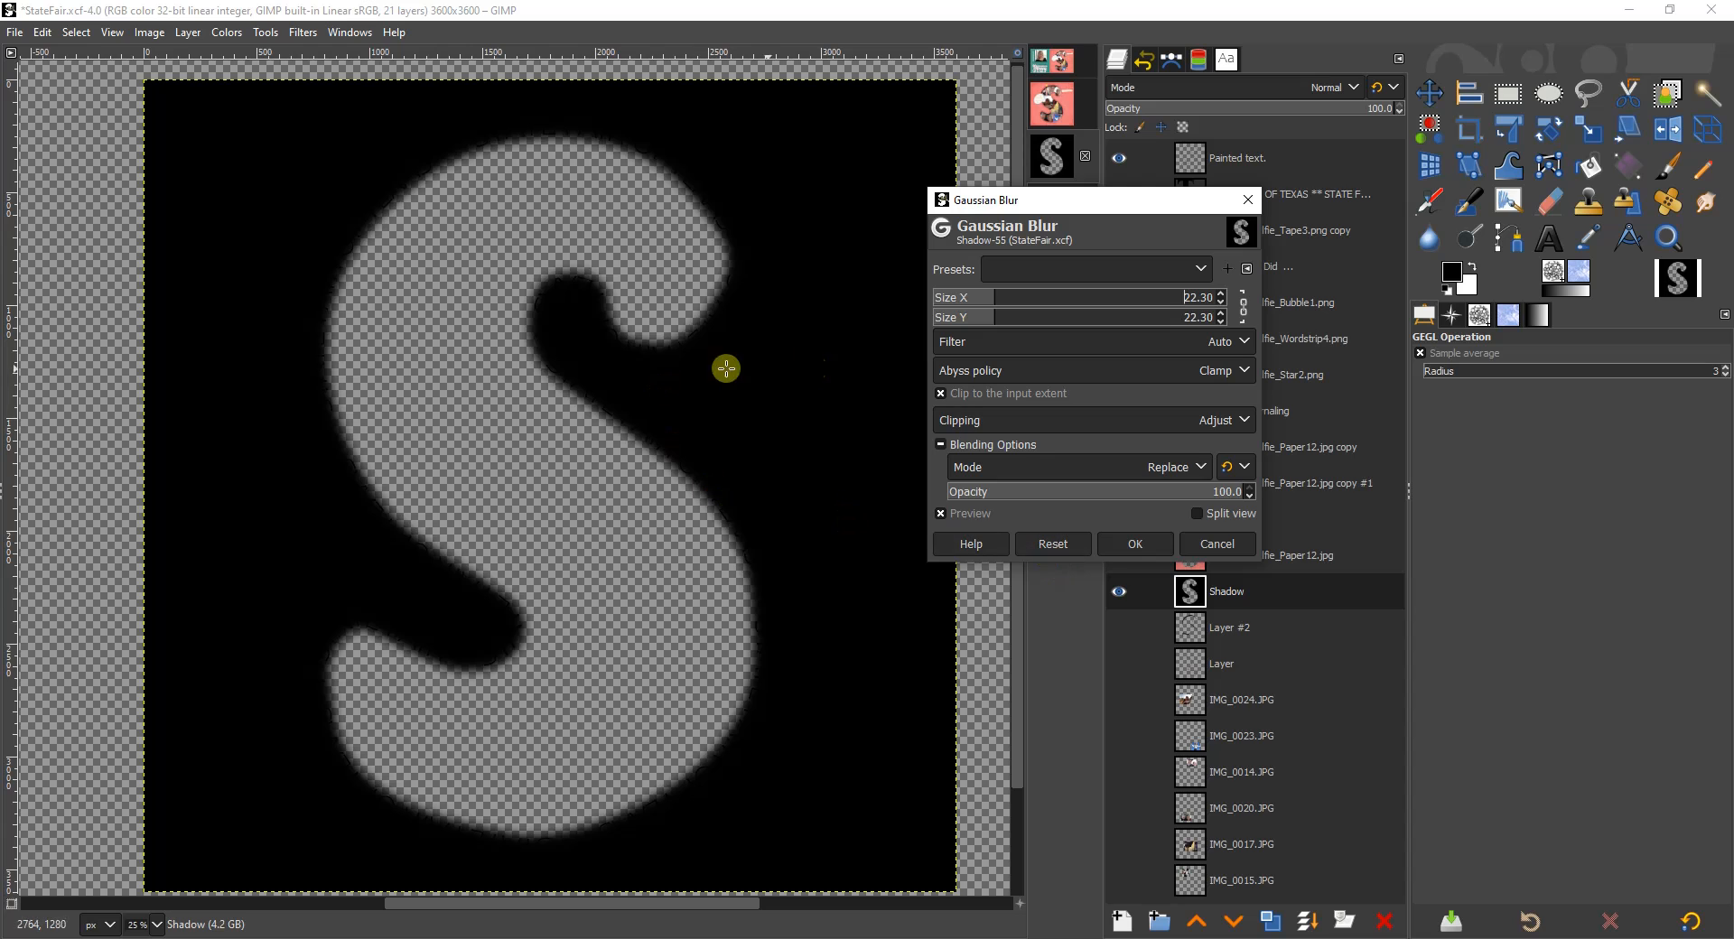
{"action": "left_click", "coordinate": [1159, 542]}
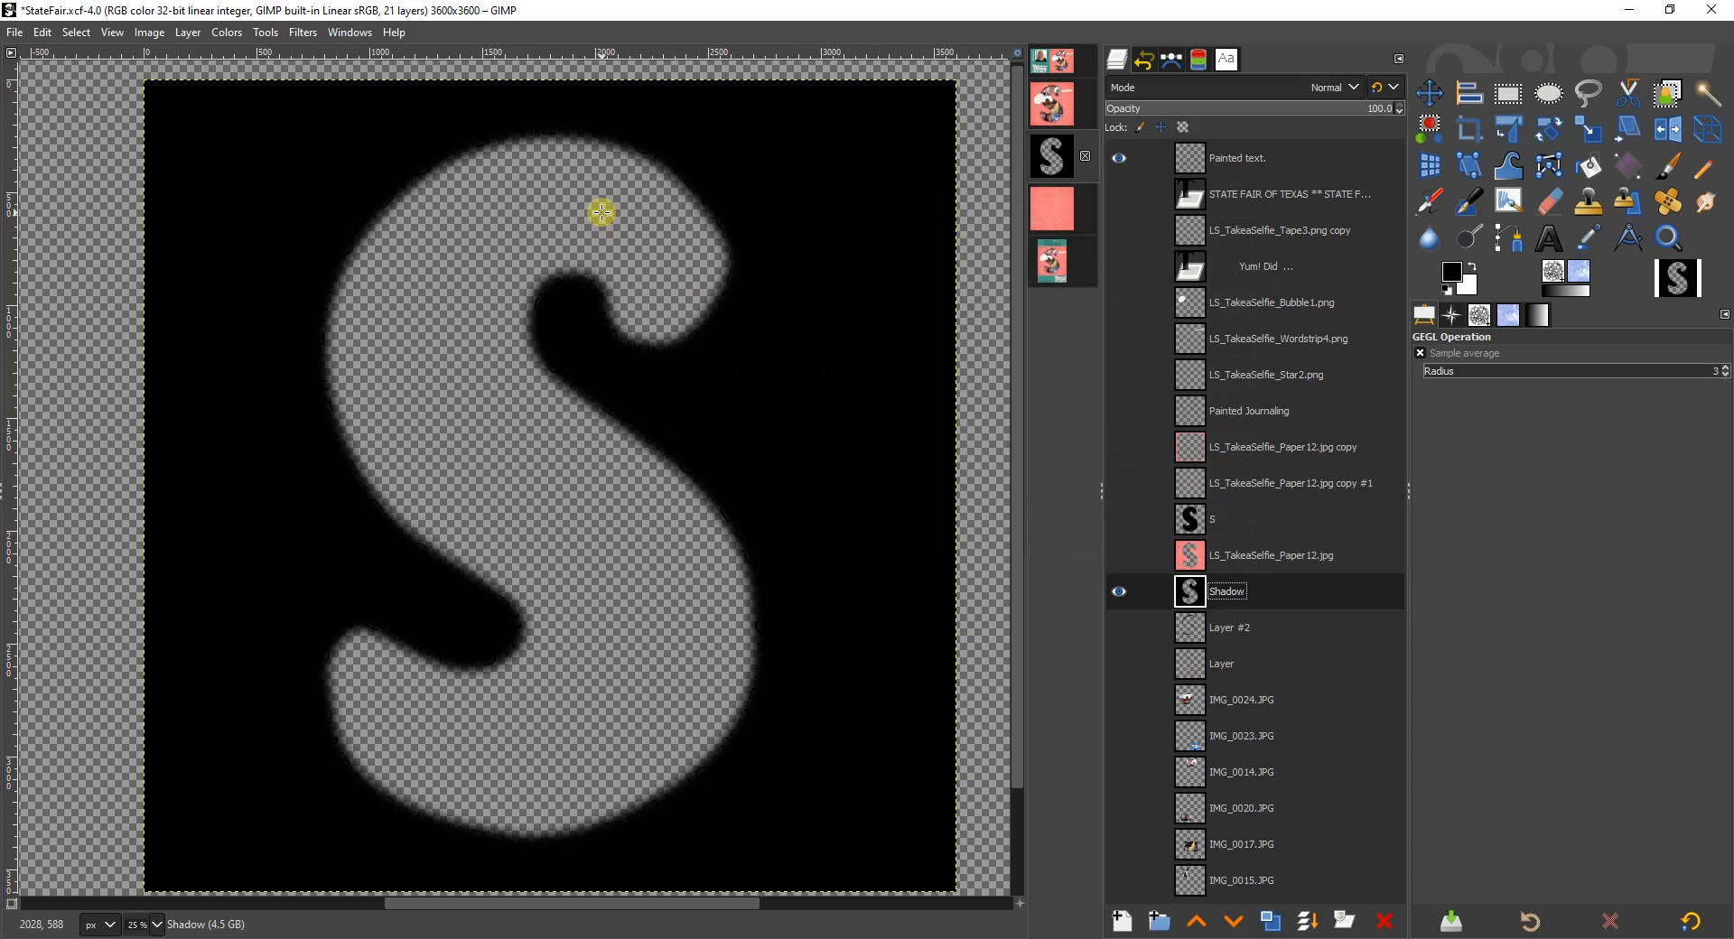
Step: Show the LS_TakeaSelfie_Paper12.jpg layer and move the Shadow layer slightly to the right beneath it
{"action": "left_click", "coordinate": [1118, 555]}
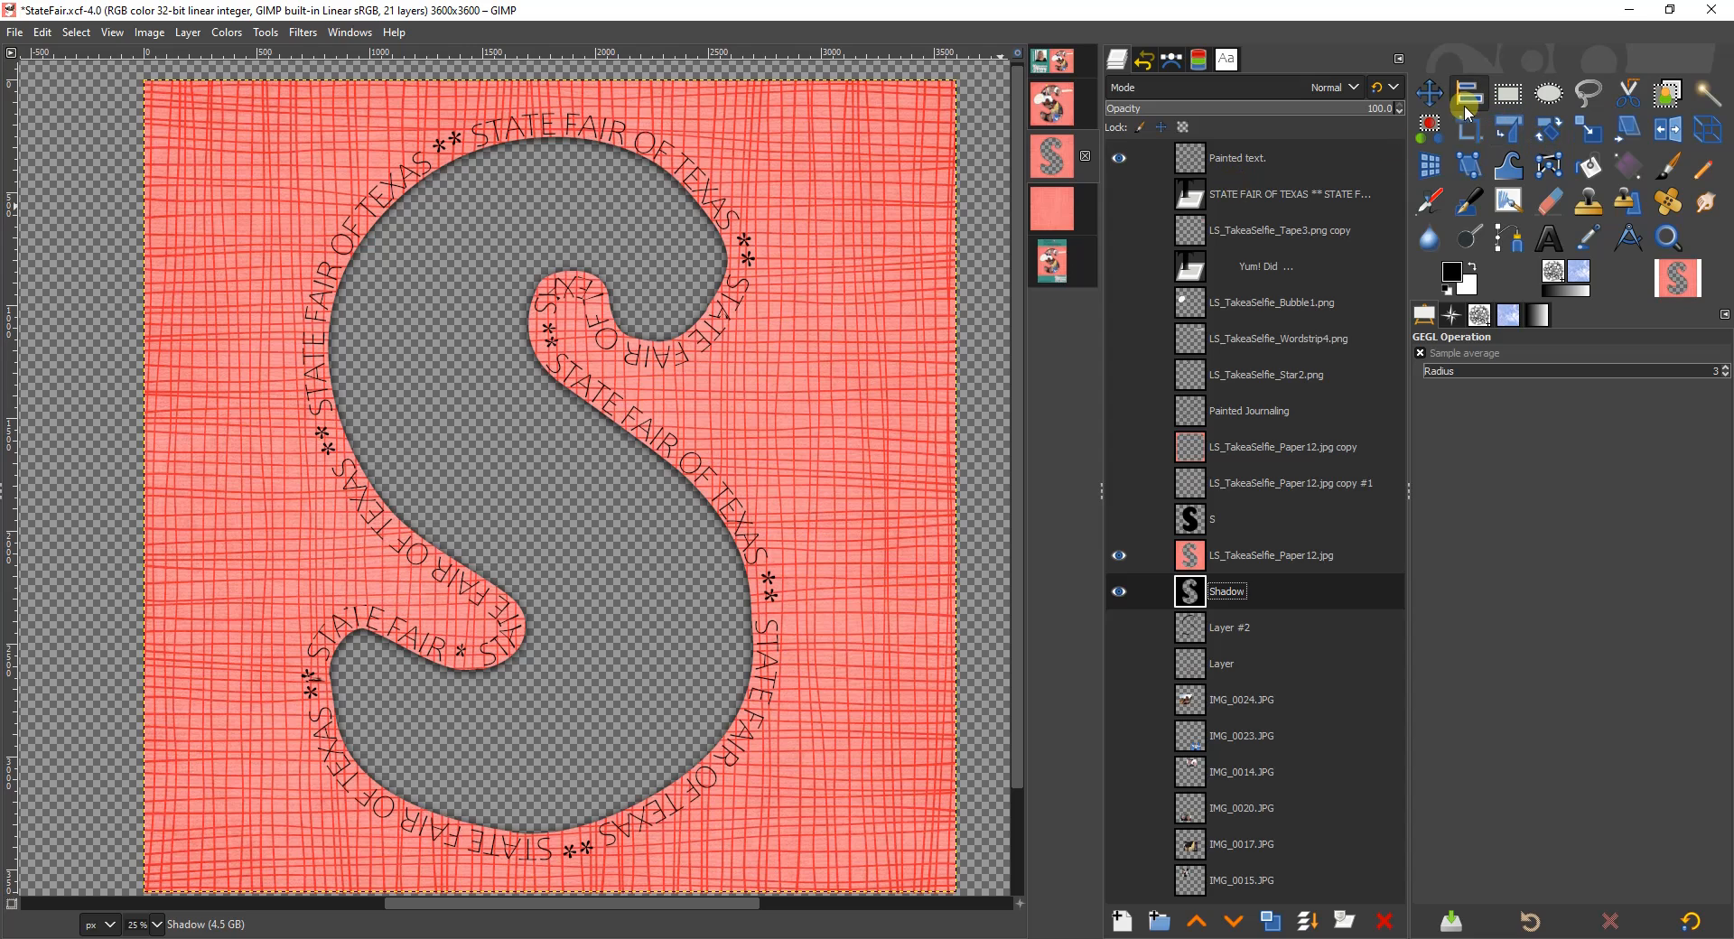
{"action": "left_click", "coordinate": [1429, 92]}
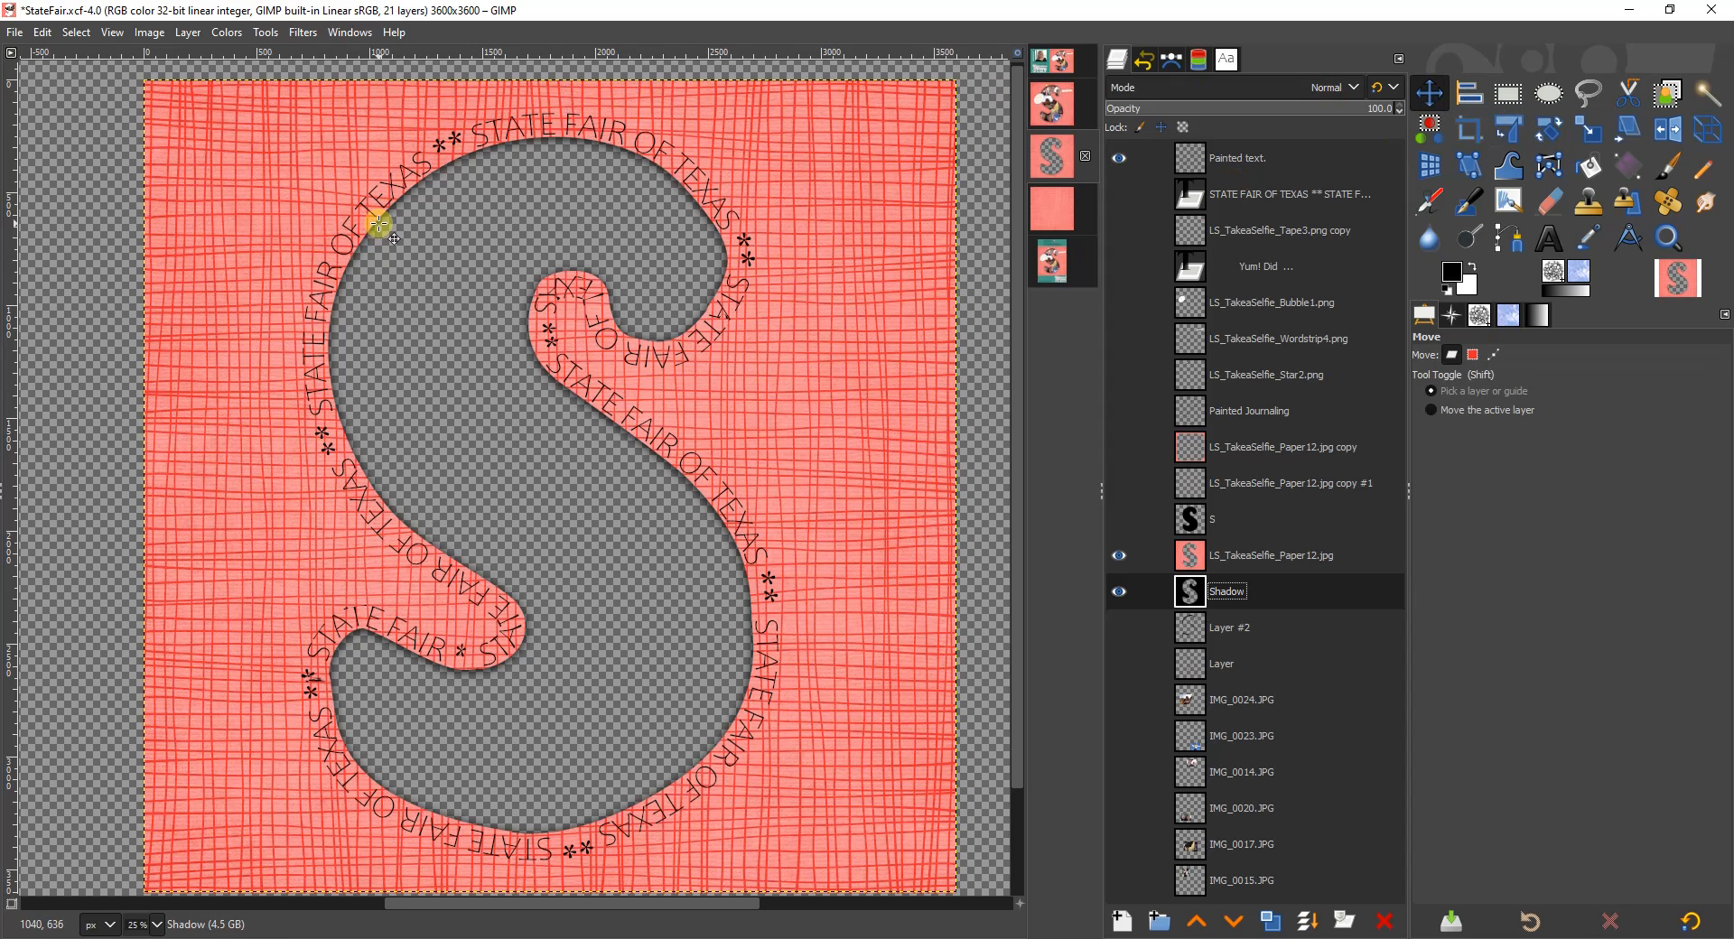
{"action": "left_click_drag", "start_coordinate": [378, 223], "coordinate": [389, 224]}
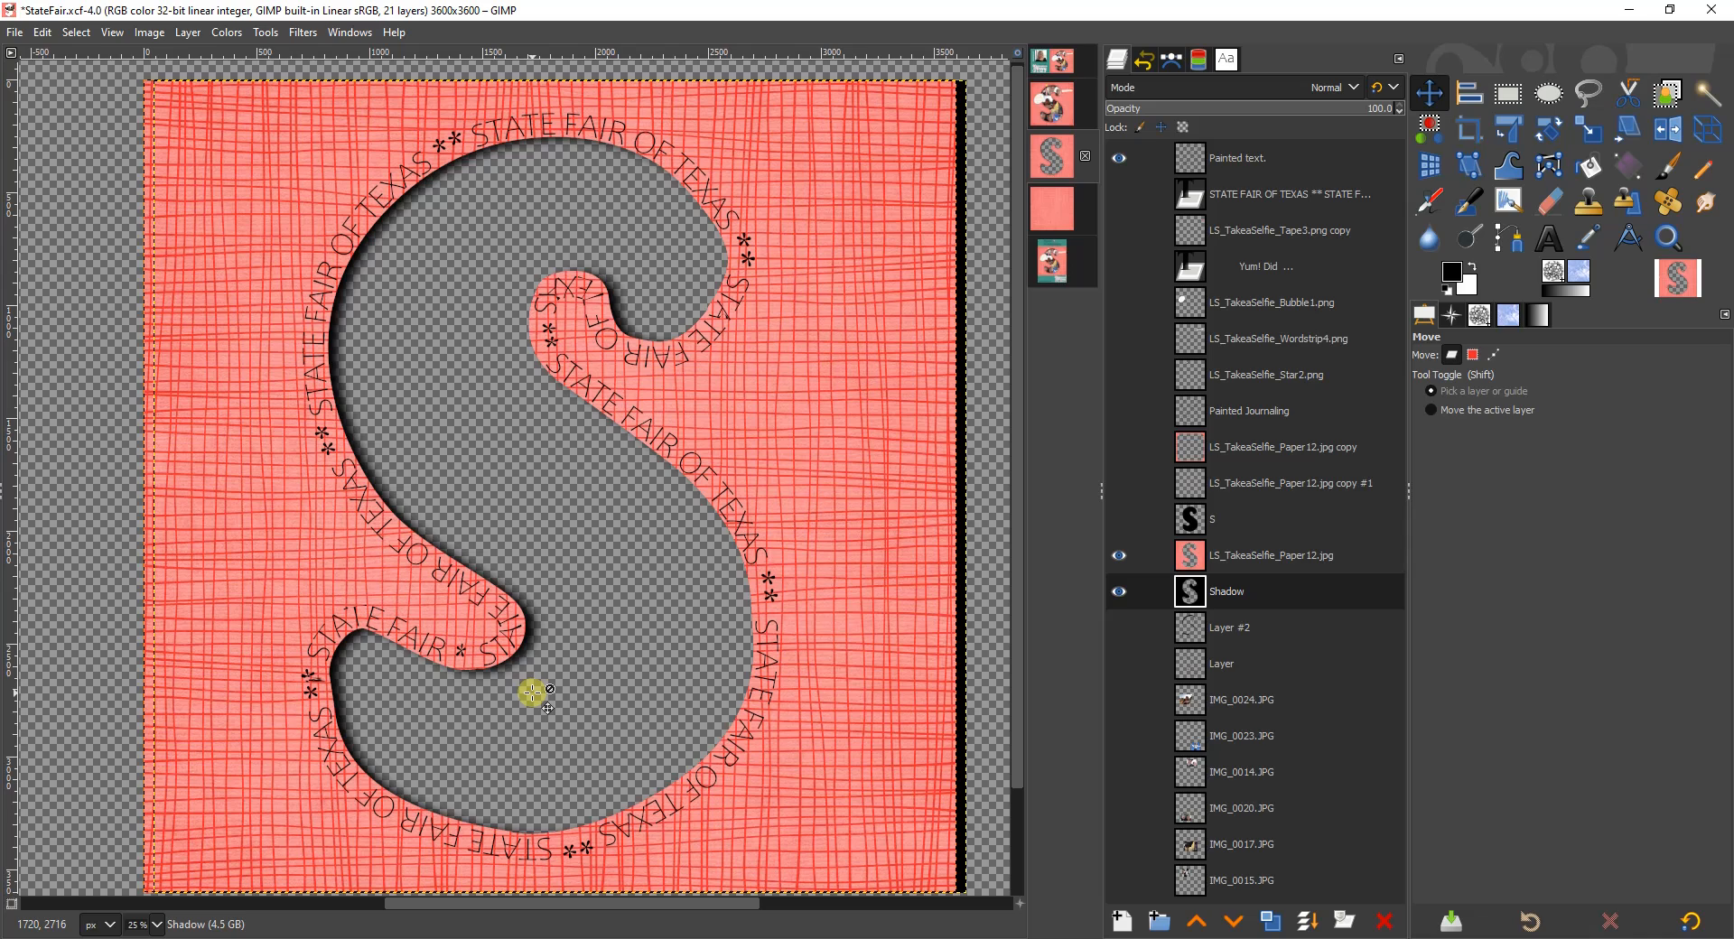
Step: Duplicate the LS_TakeaSelfie_Paper12.jpg layer and select the S-shaped opening on the duplicate with Fuzzy Select
{"action": "left_click", "coordinate": [1232, 559]}
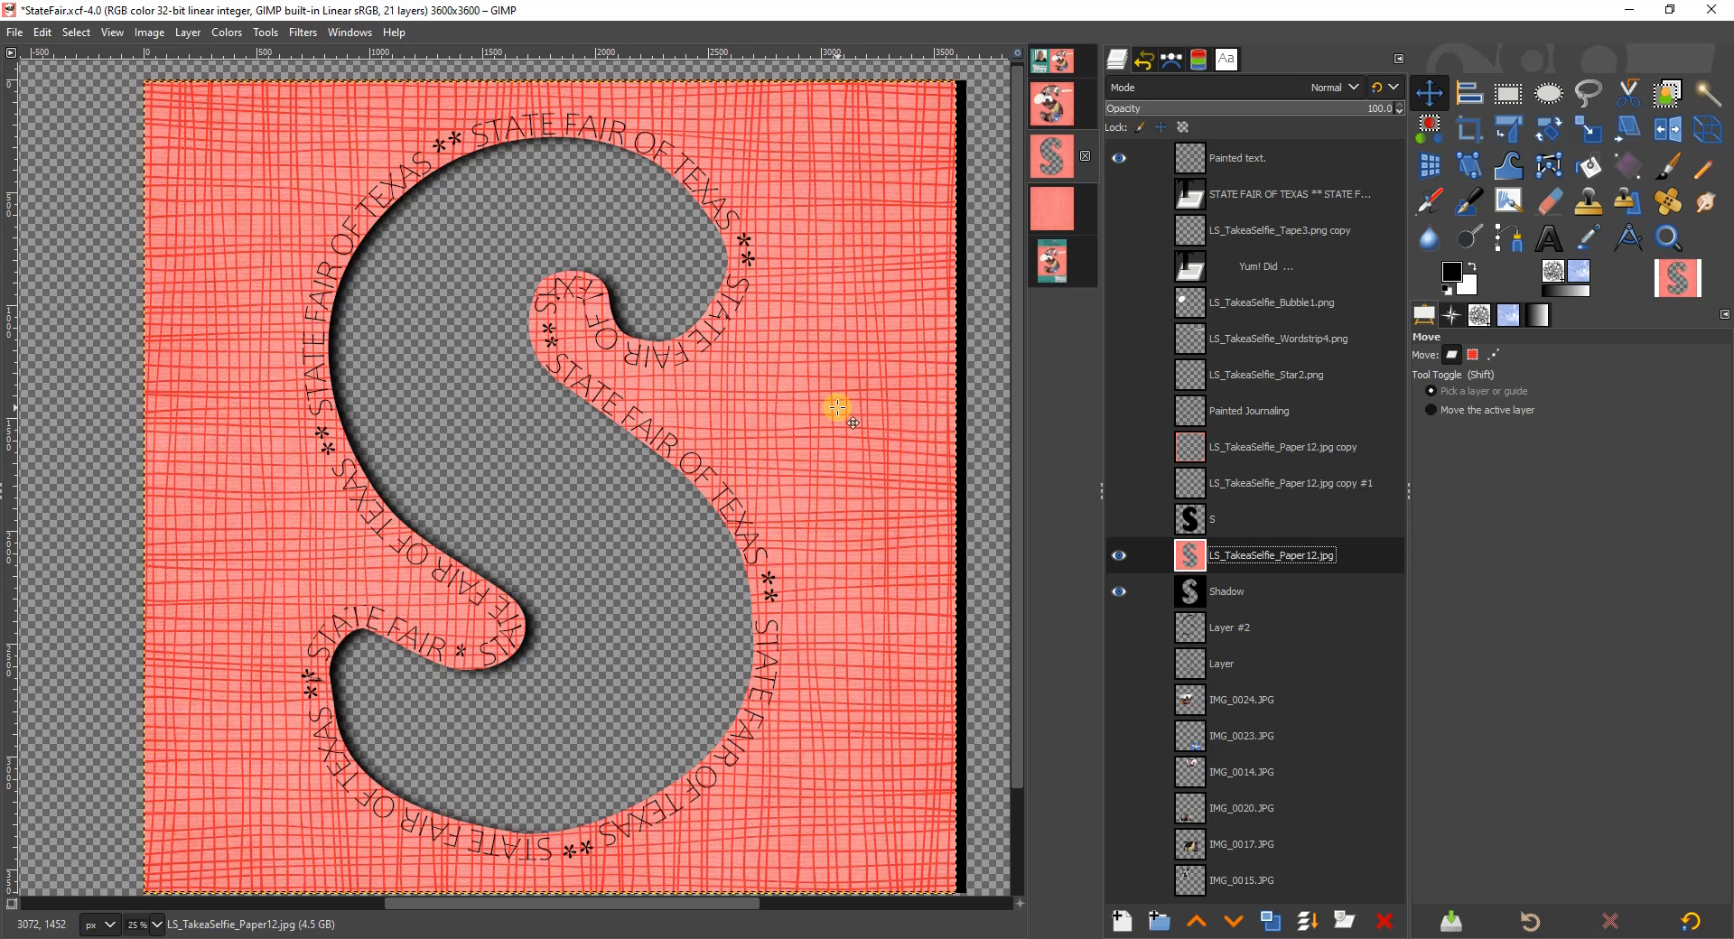
{"action": "left_click", "coordinate": [1270, 921]}
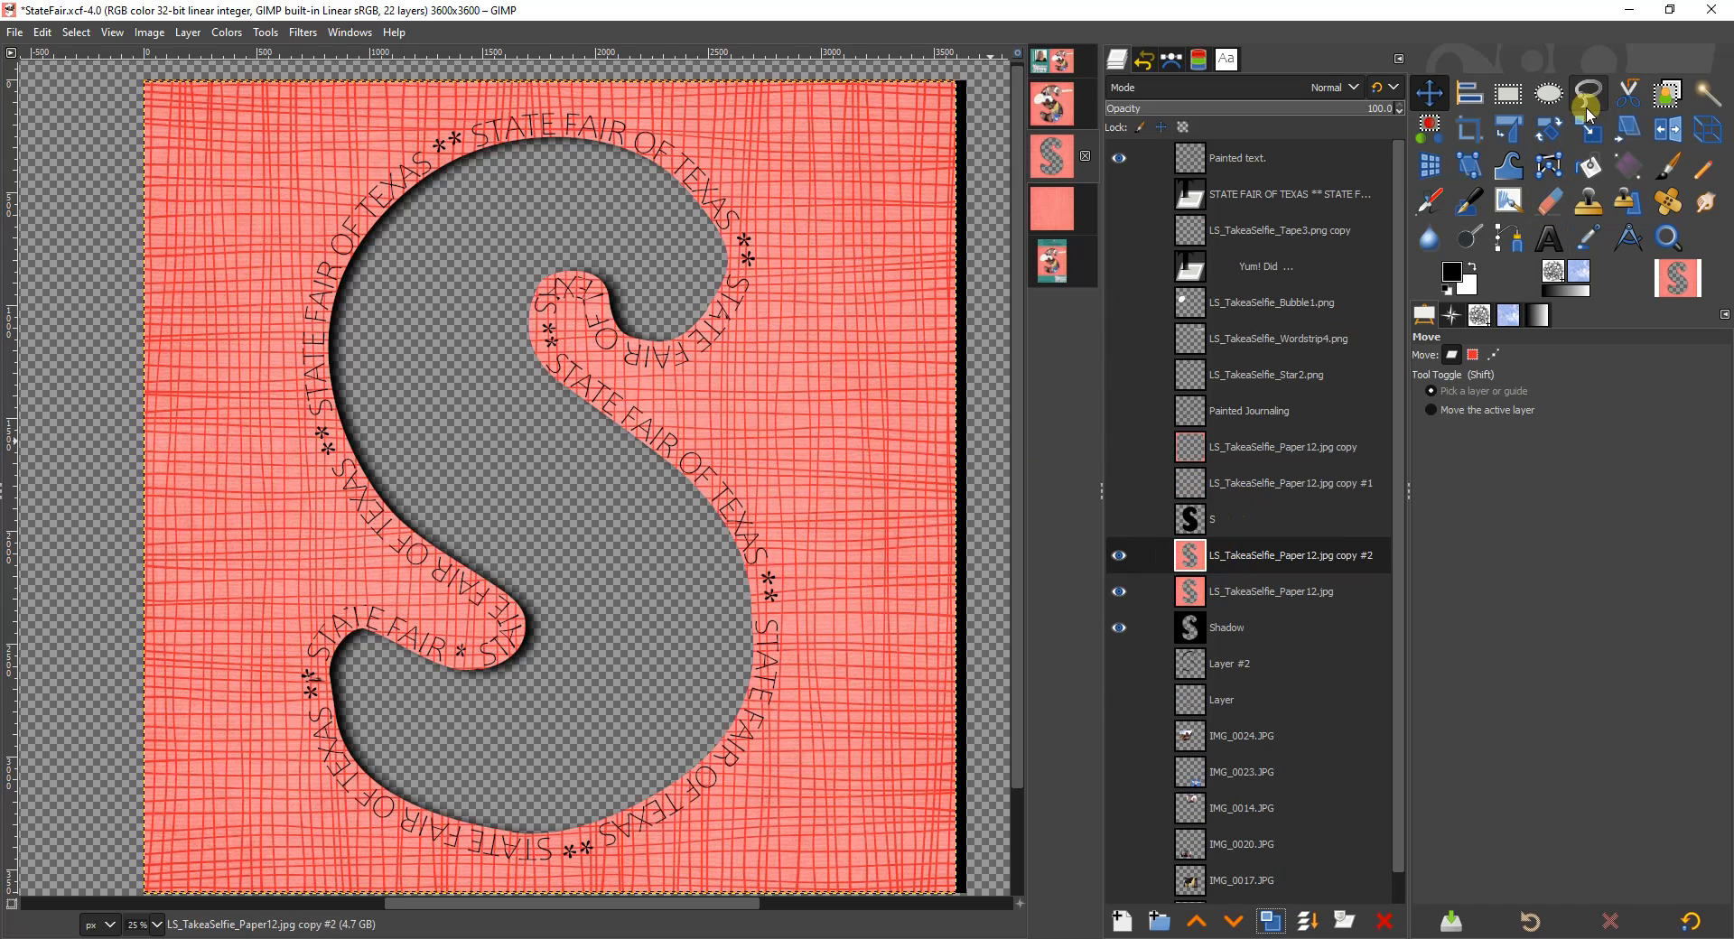
{"action": "left_click", "coordinate": [1710, 90]}
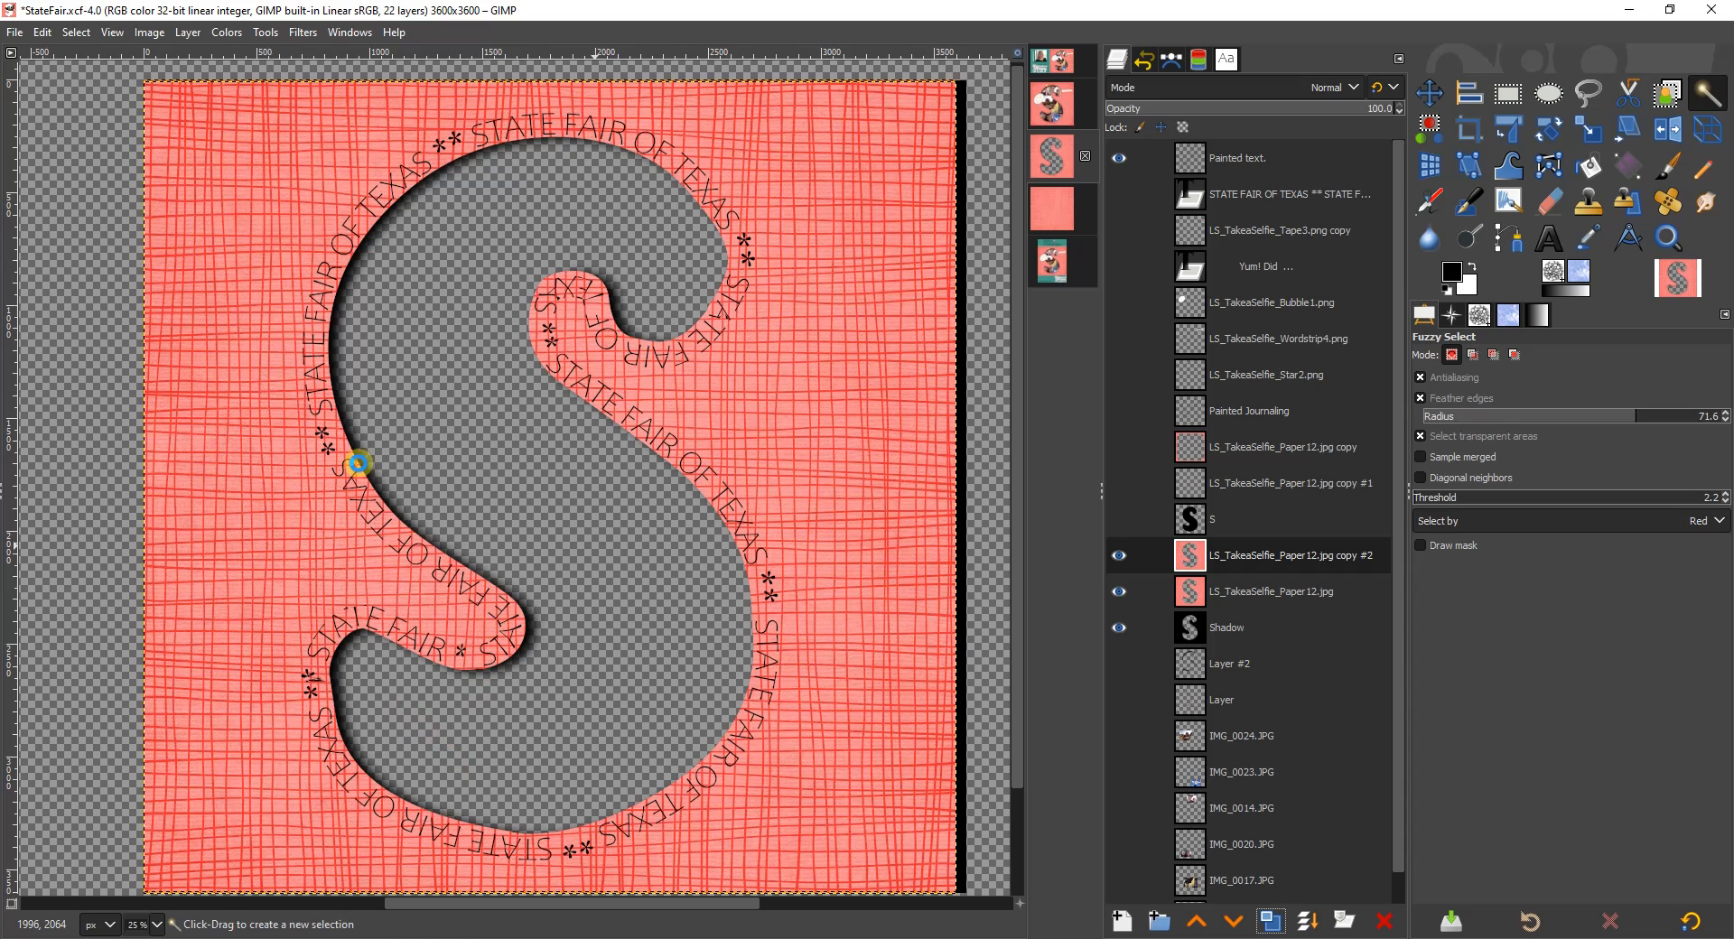
{"action": "left_click", "coordinate": [487, 264]}
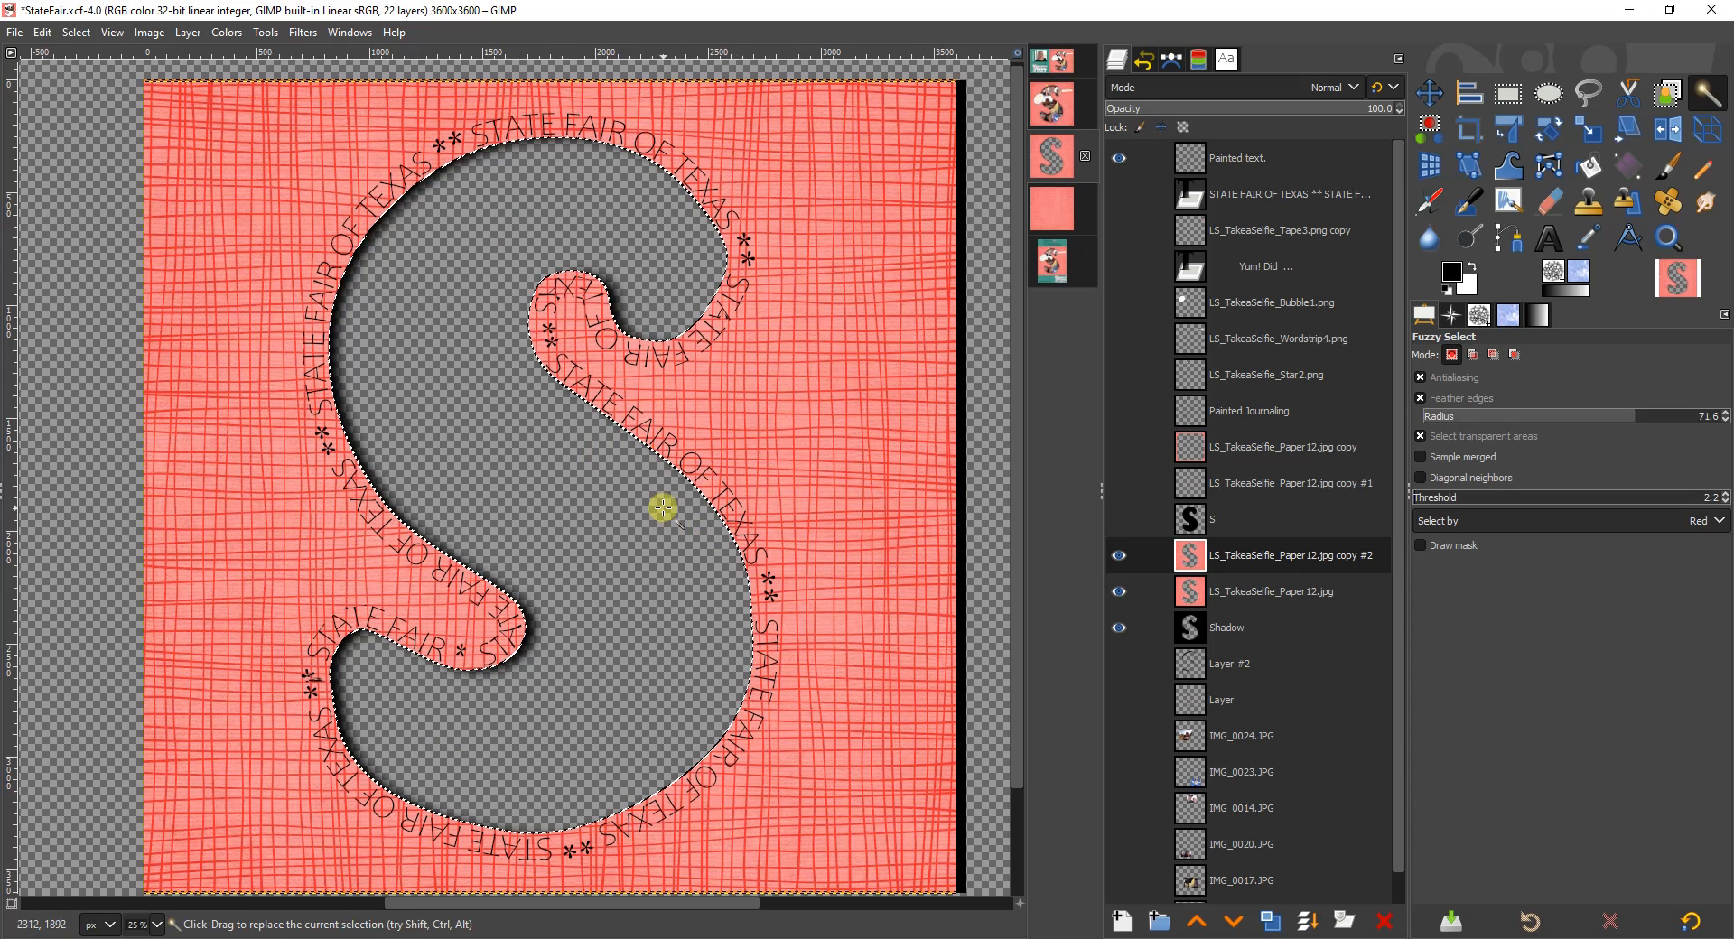
Step: Feather the S selection by 25 px and grow it by 15 px
{"action": "right_click", "coordinate": [829, 349]}
{"action": "mouse_move", "coordinate": [870, 425]}
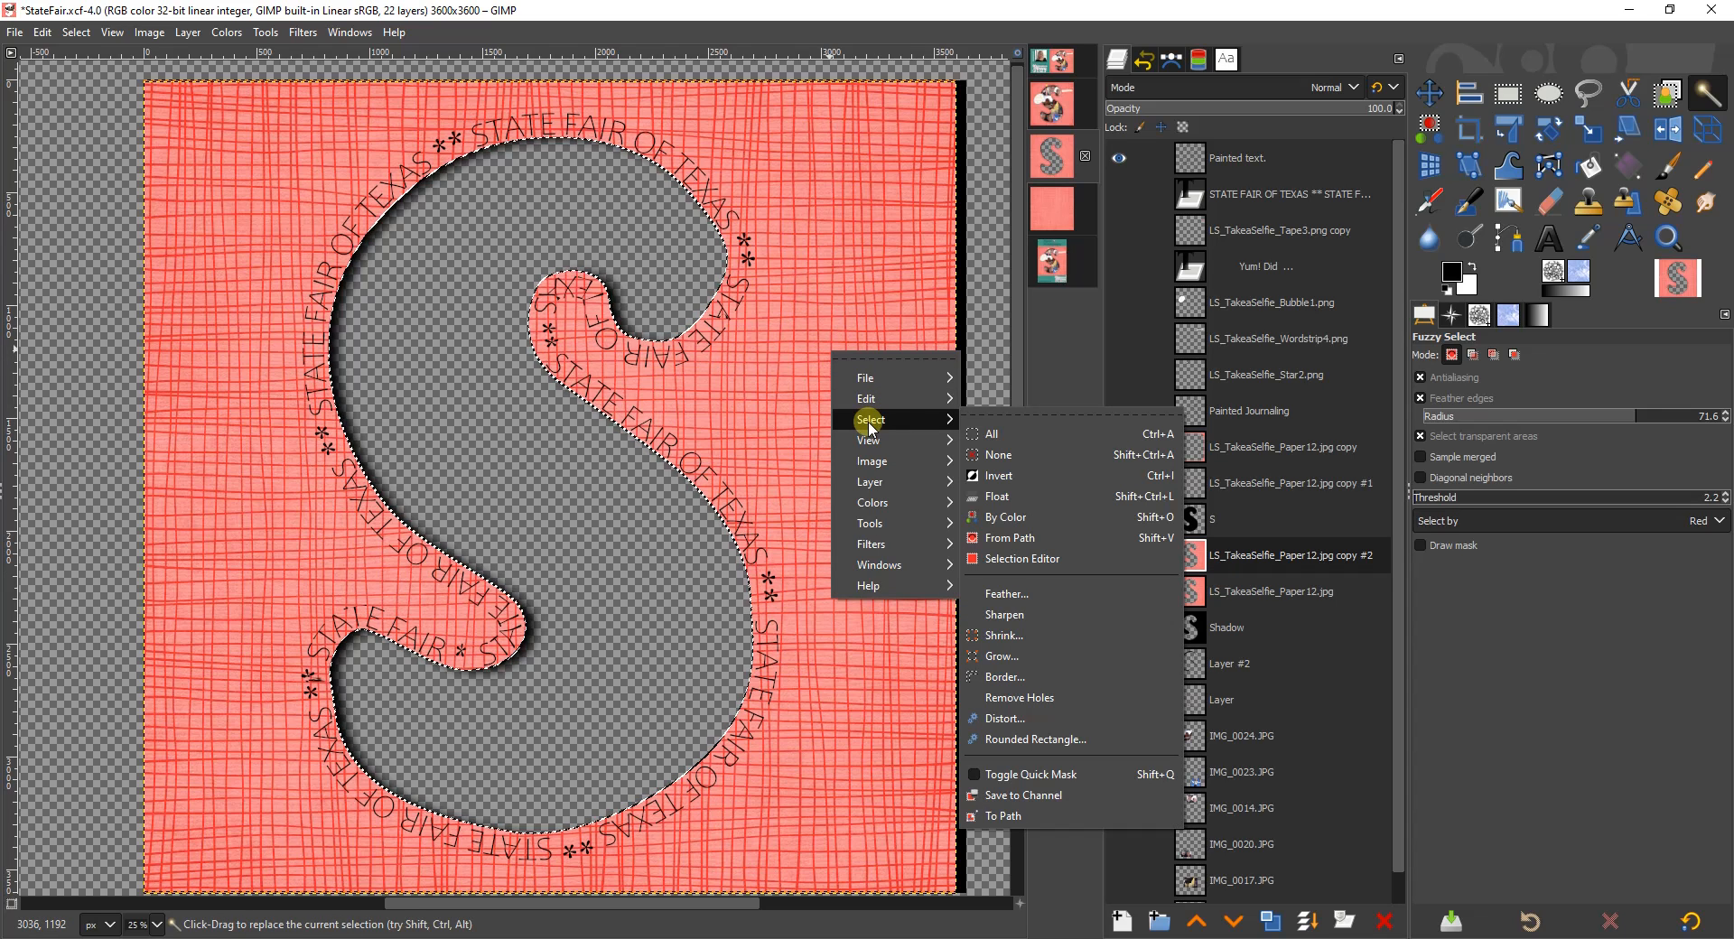
{"action": "left_click", "coordinate": [1006, 595]}
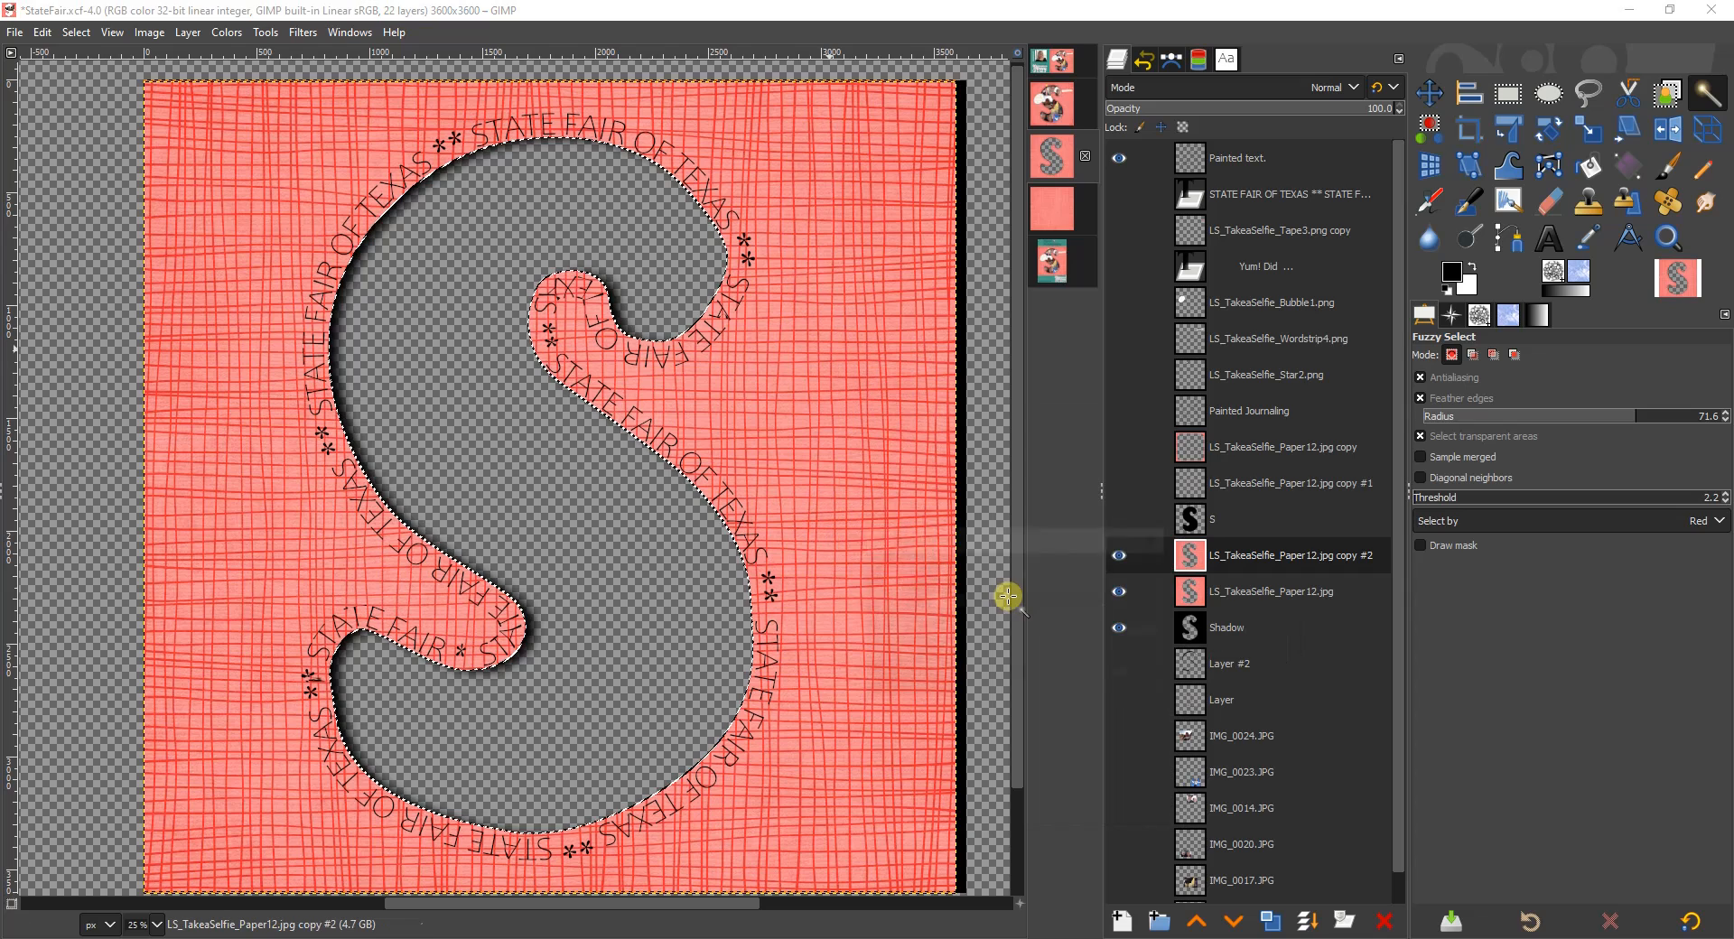
{"action": "left_click", "coordinate": [1038, 675]}
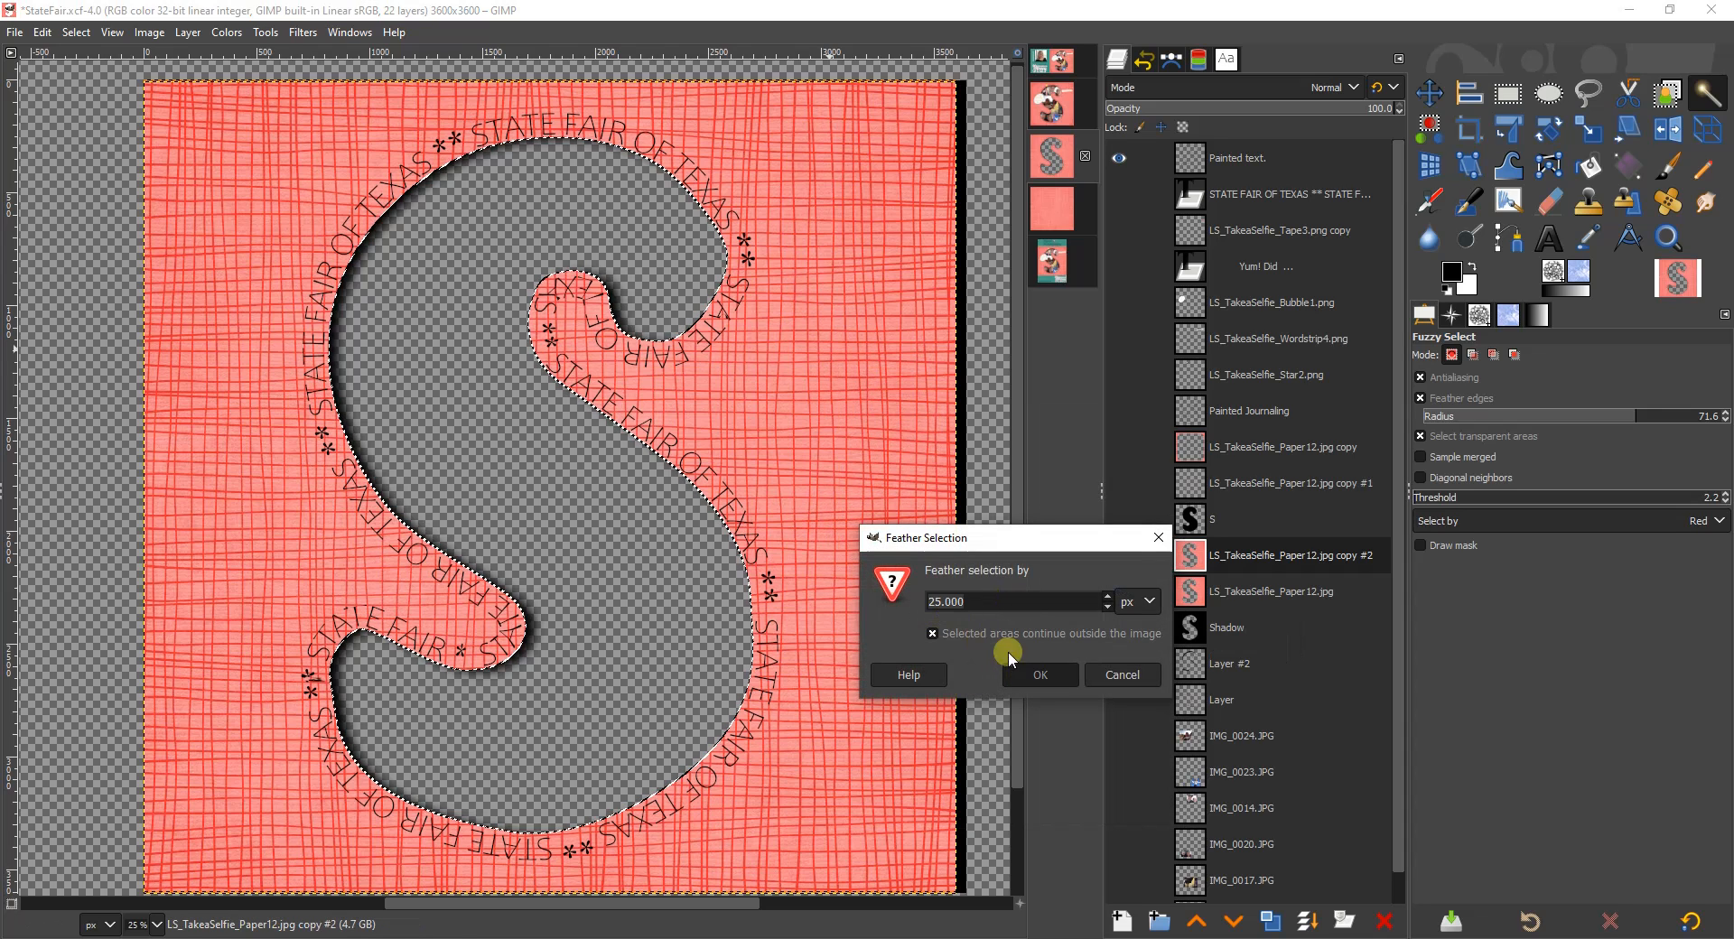
{"action": "right_click", "coordinate": [838, 349]}
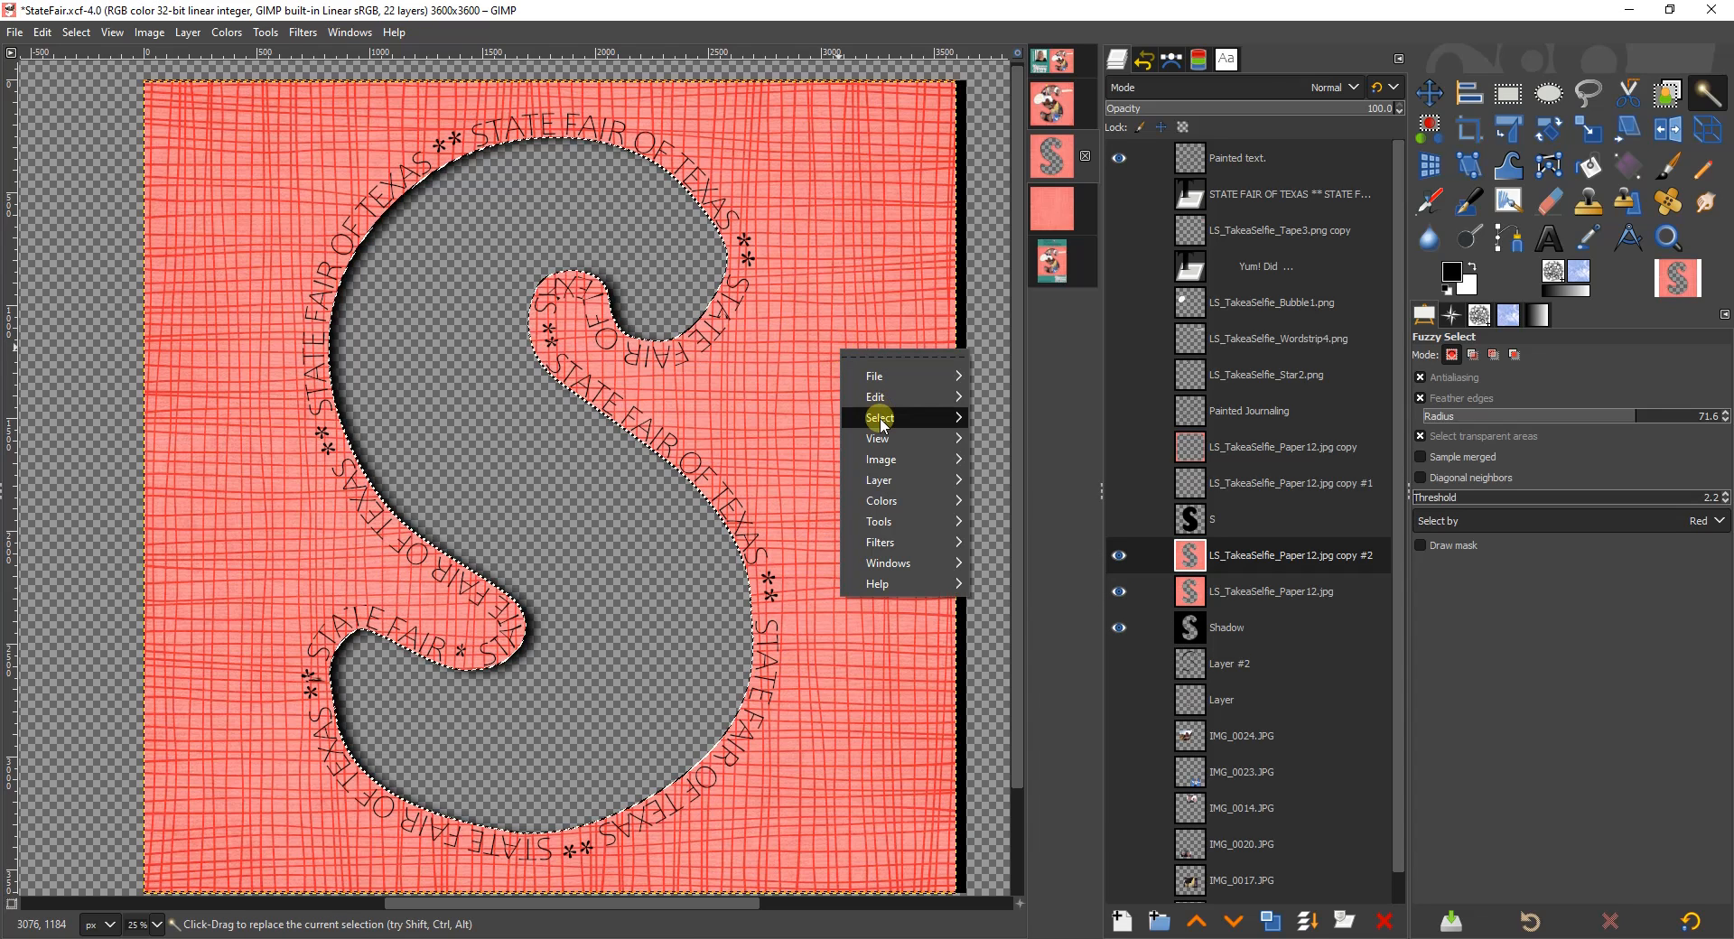
{"action": "mouse_move", "coordinate": [880, 423]}
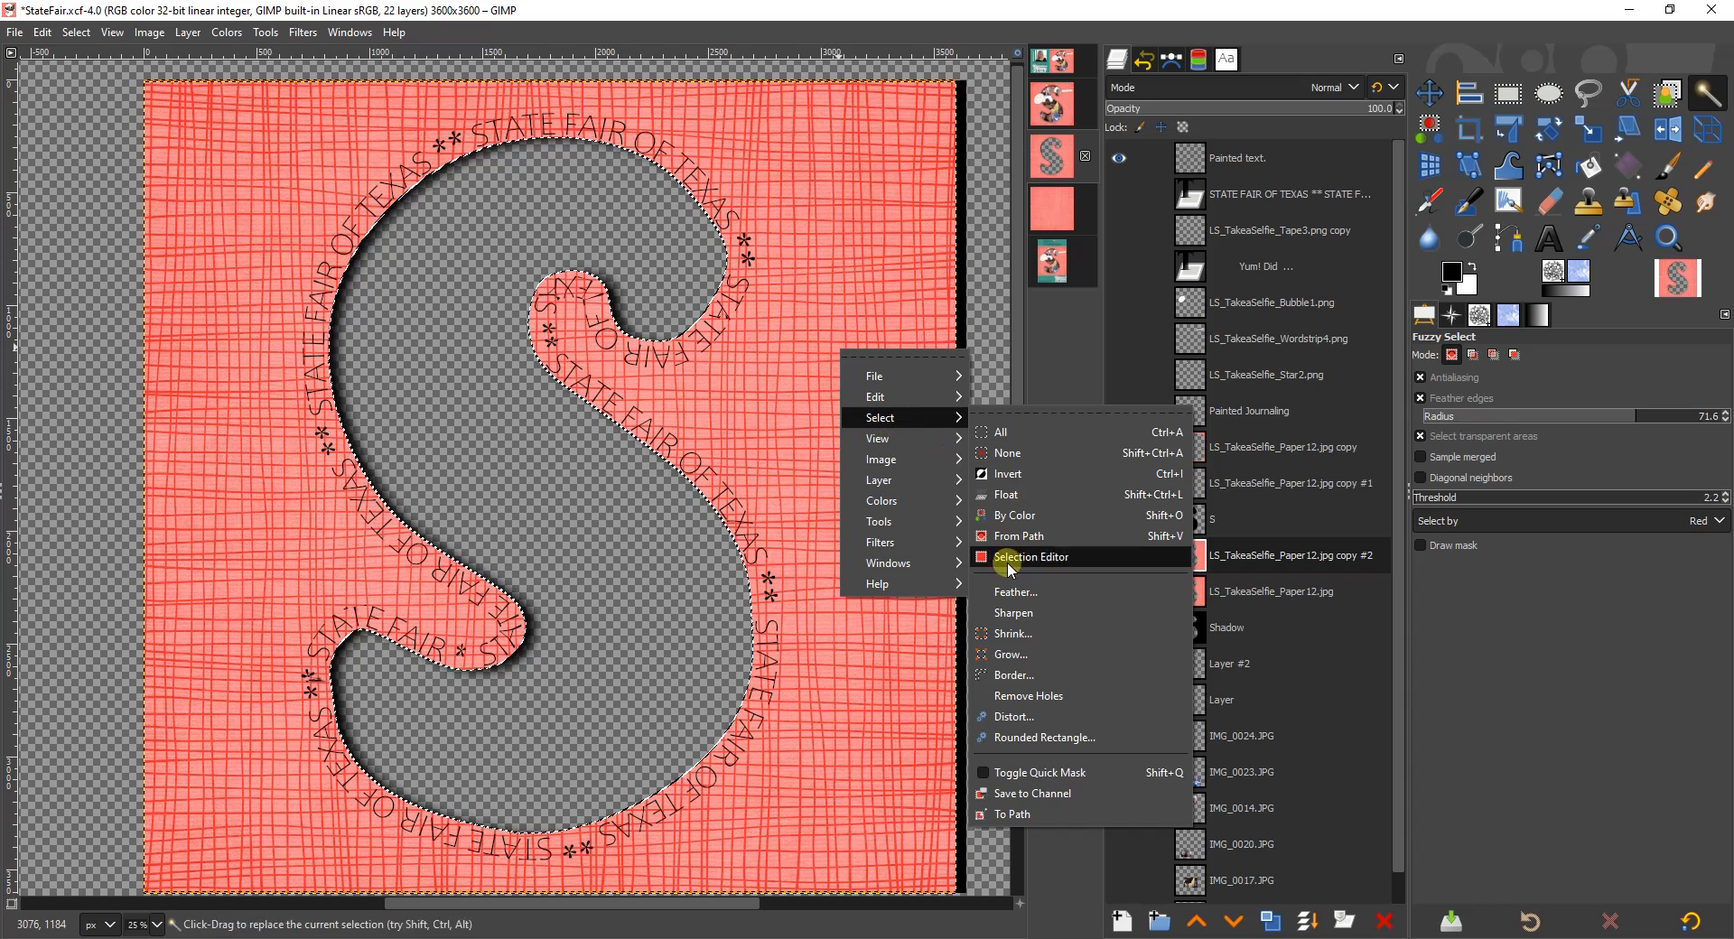
{"action": "left_click", "coordinate": [1010, 656]}
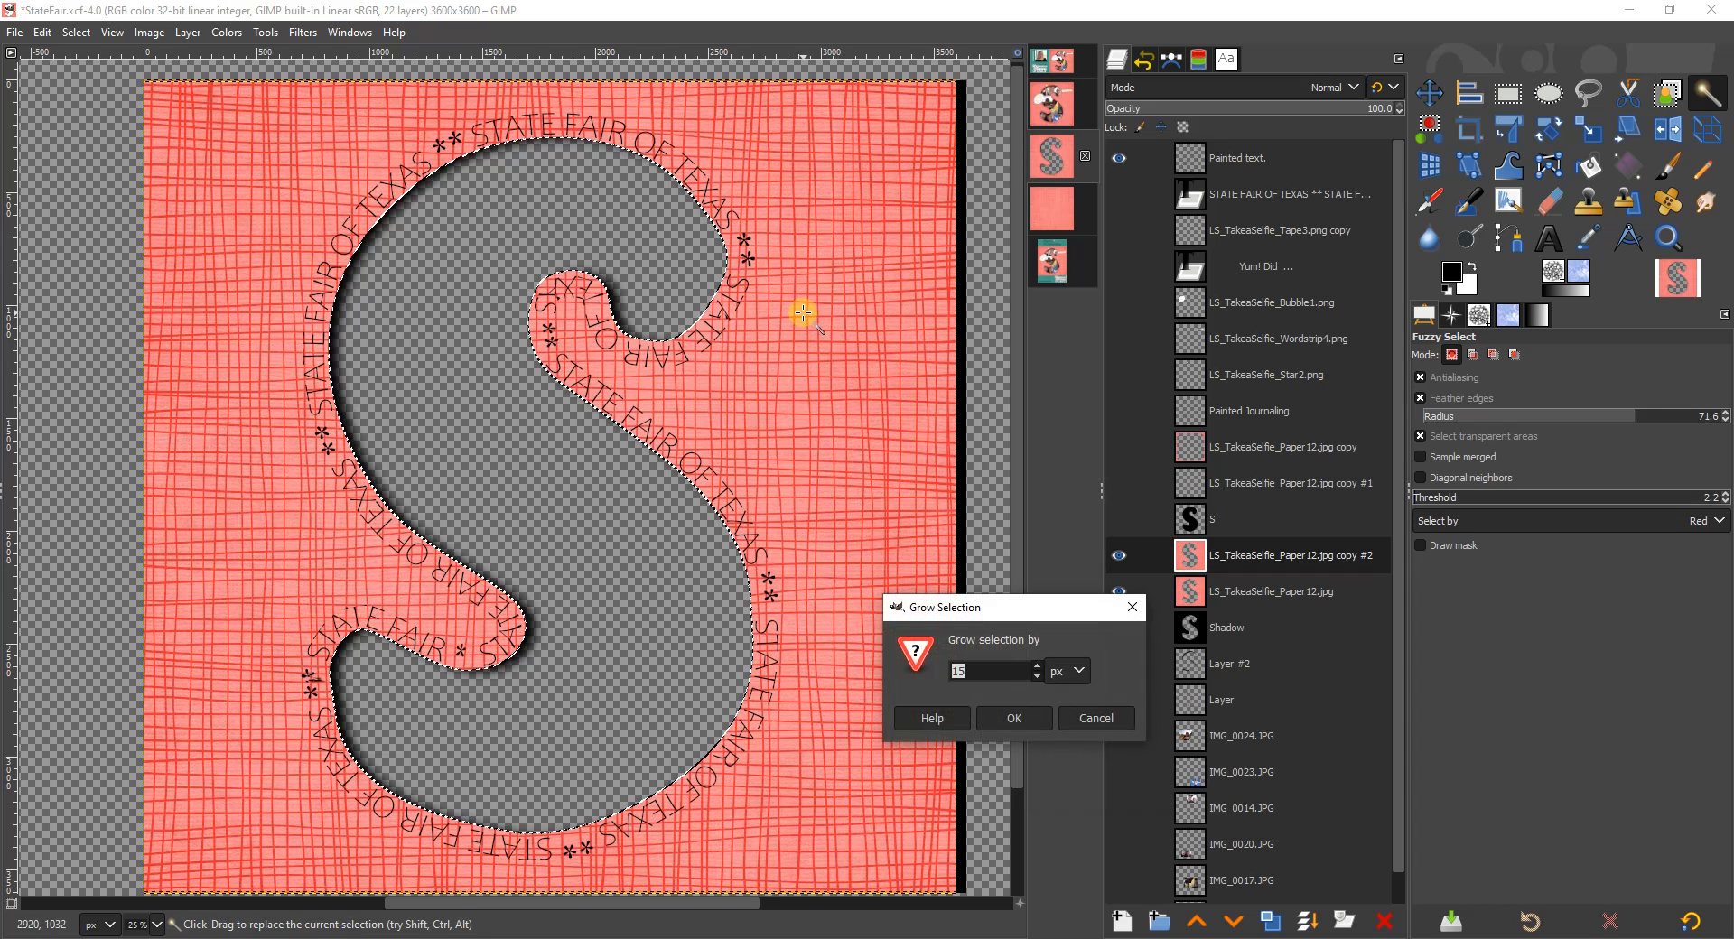
{"action": "left_click", "coordinate": [1002, 717]}
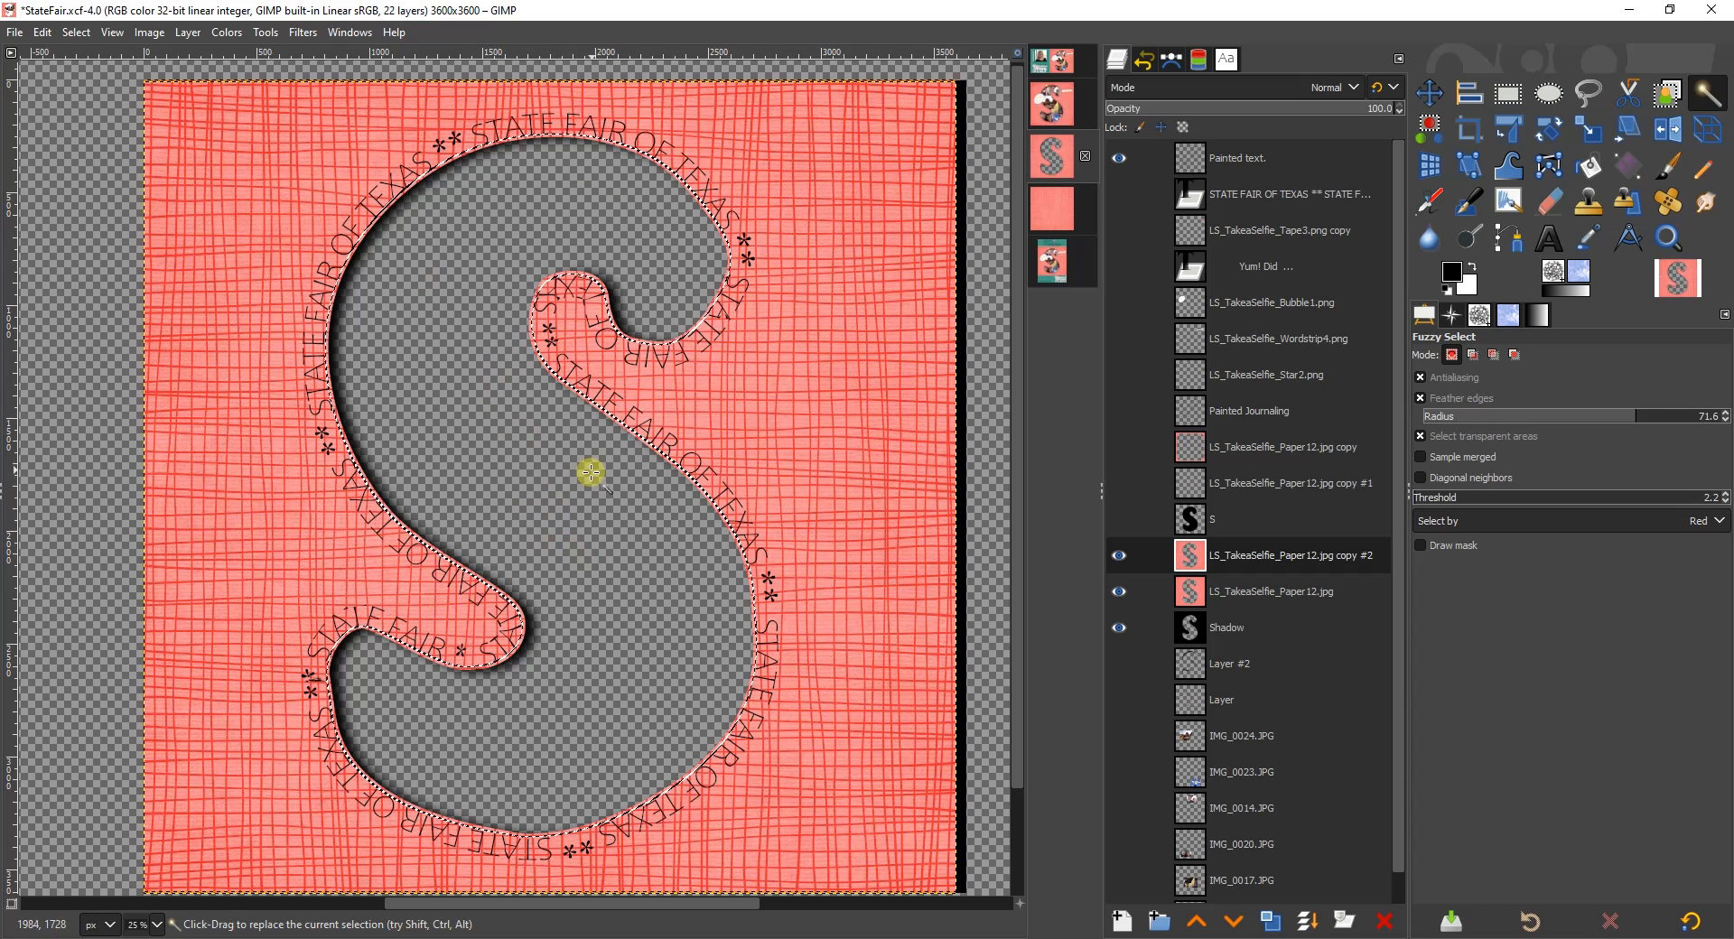
Step: Invert the selection and delete the paper outside the grown S edge on the LS_TakeaSelfie_Paper12.jpg copy #2 layer
{"action": "right_click", "coordinate": [839, 216]}
{"action": "mouse_move", "coordinate": [878, 285]}
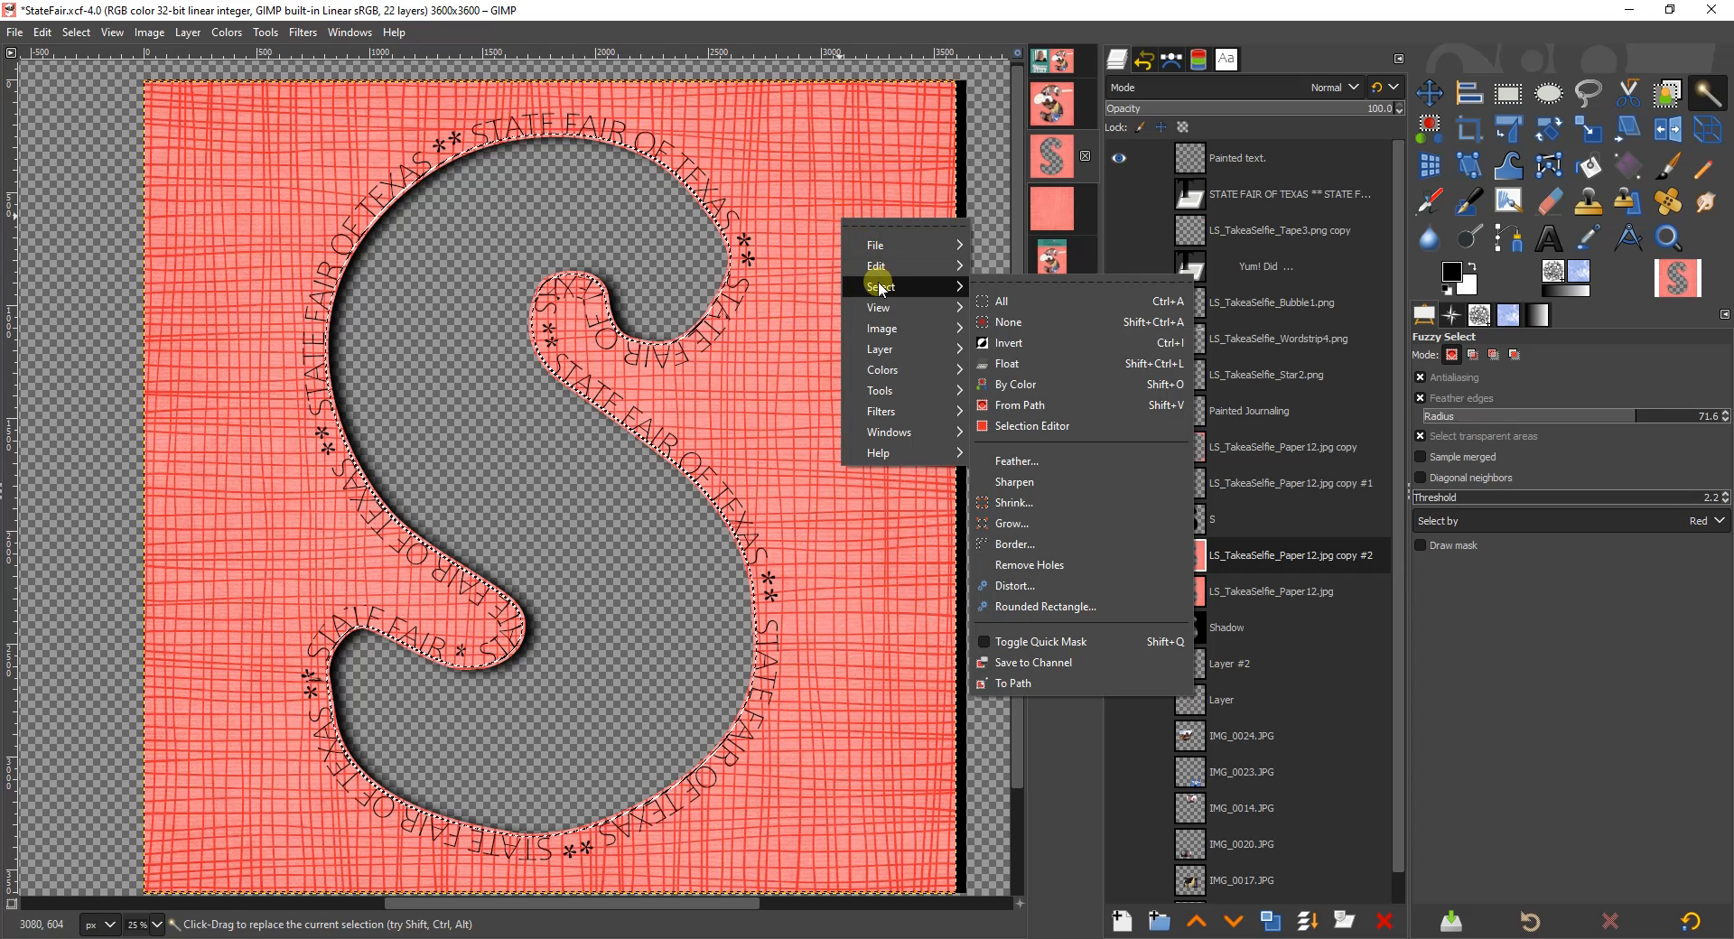
{"action": "left_click", "coordinate": [1005, 302]}
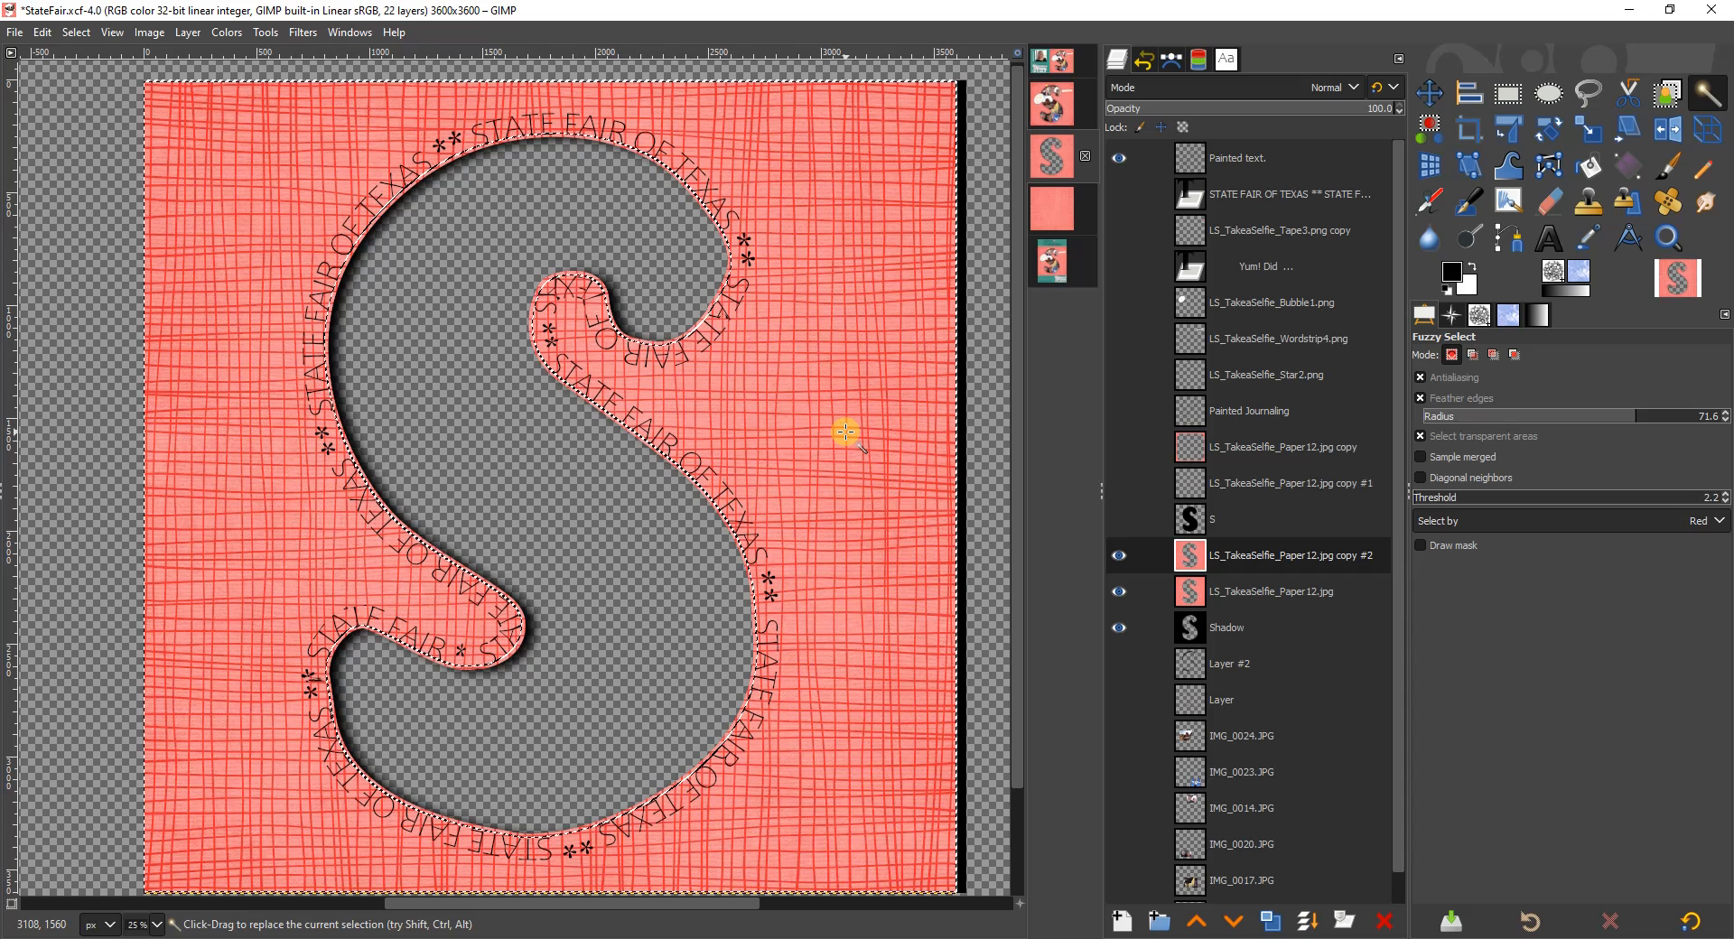
{"action": "key", "text": "Delete"}
Step: Set the LS_TakeaSelfie_Paper12.jpg copy #2 layer's blend mode to Multiply and clear the selection
{"action": "left_click", "coordinate": [1220, 552]}
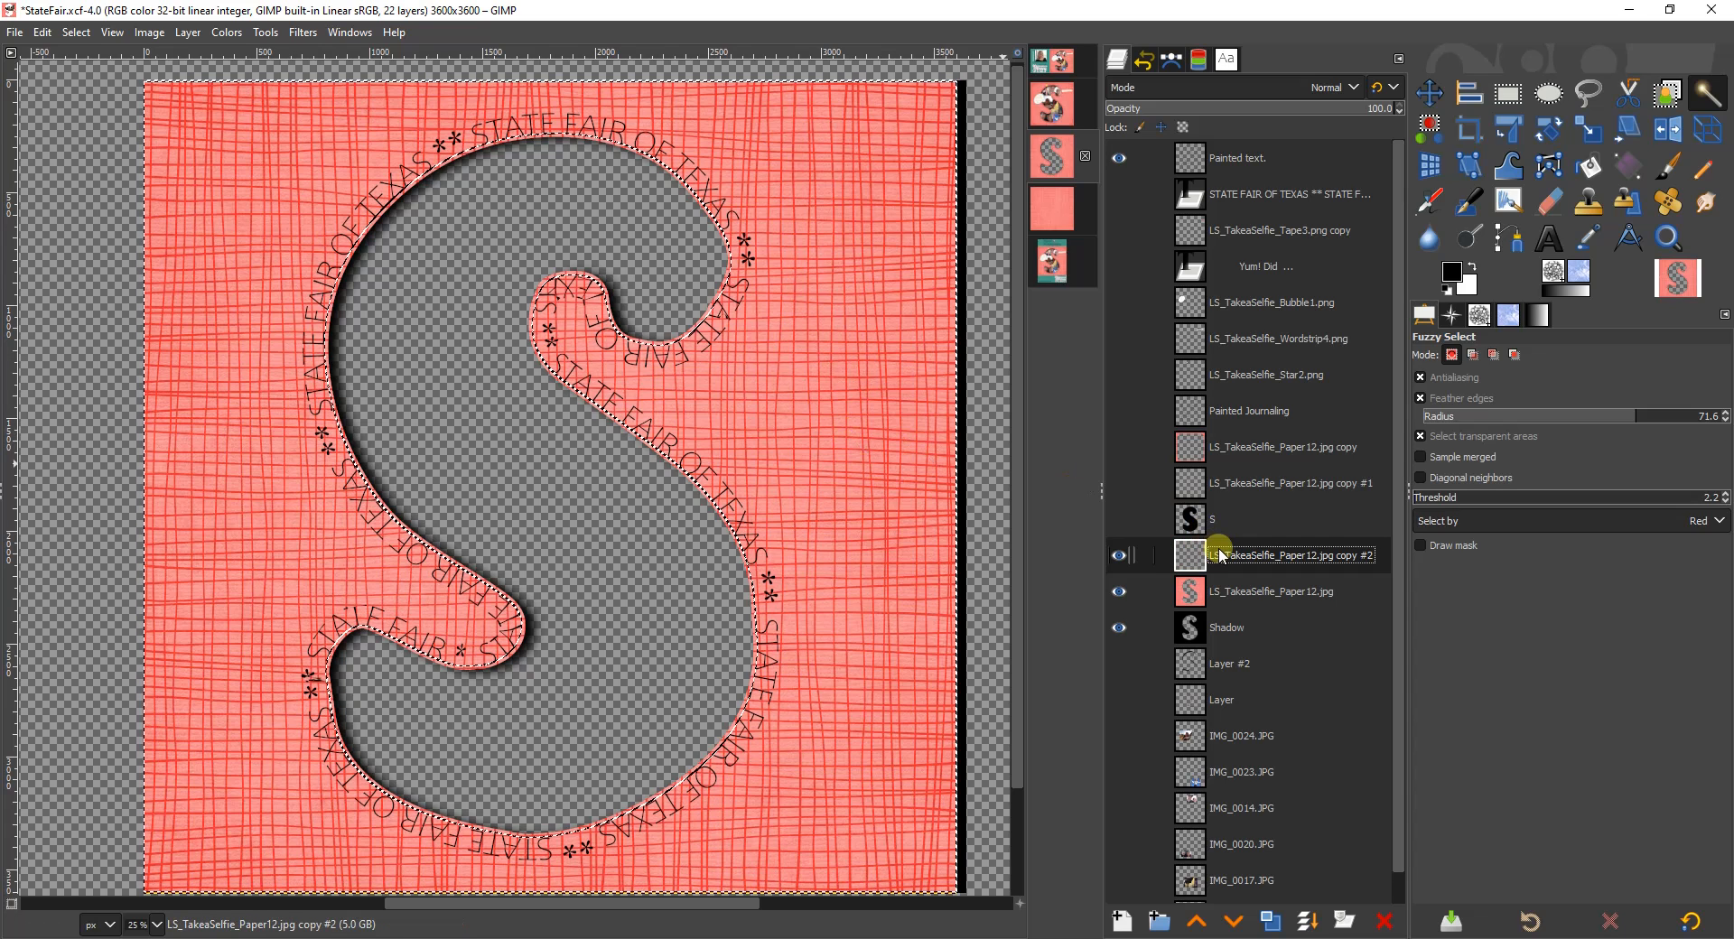
{"action": "left_click", "coordinate": [1212, 86]}
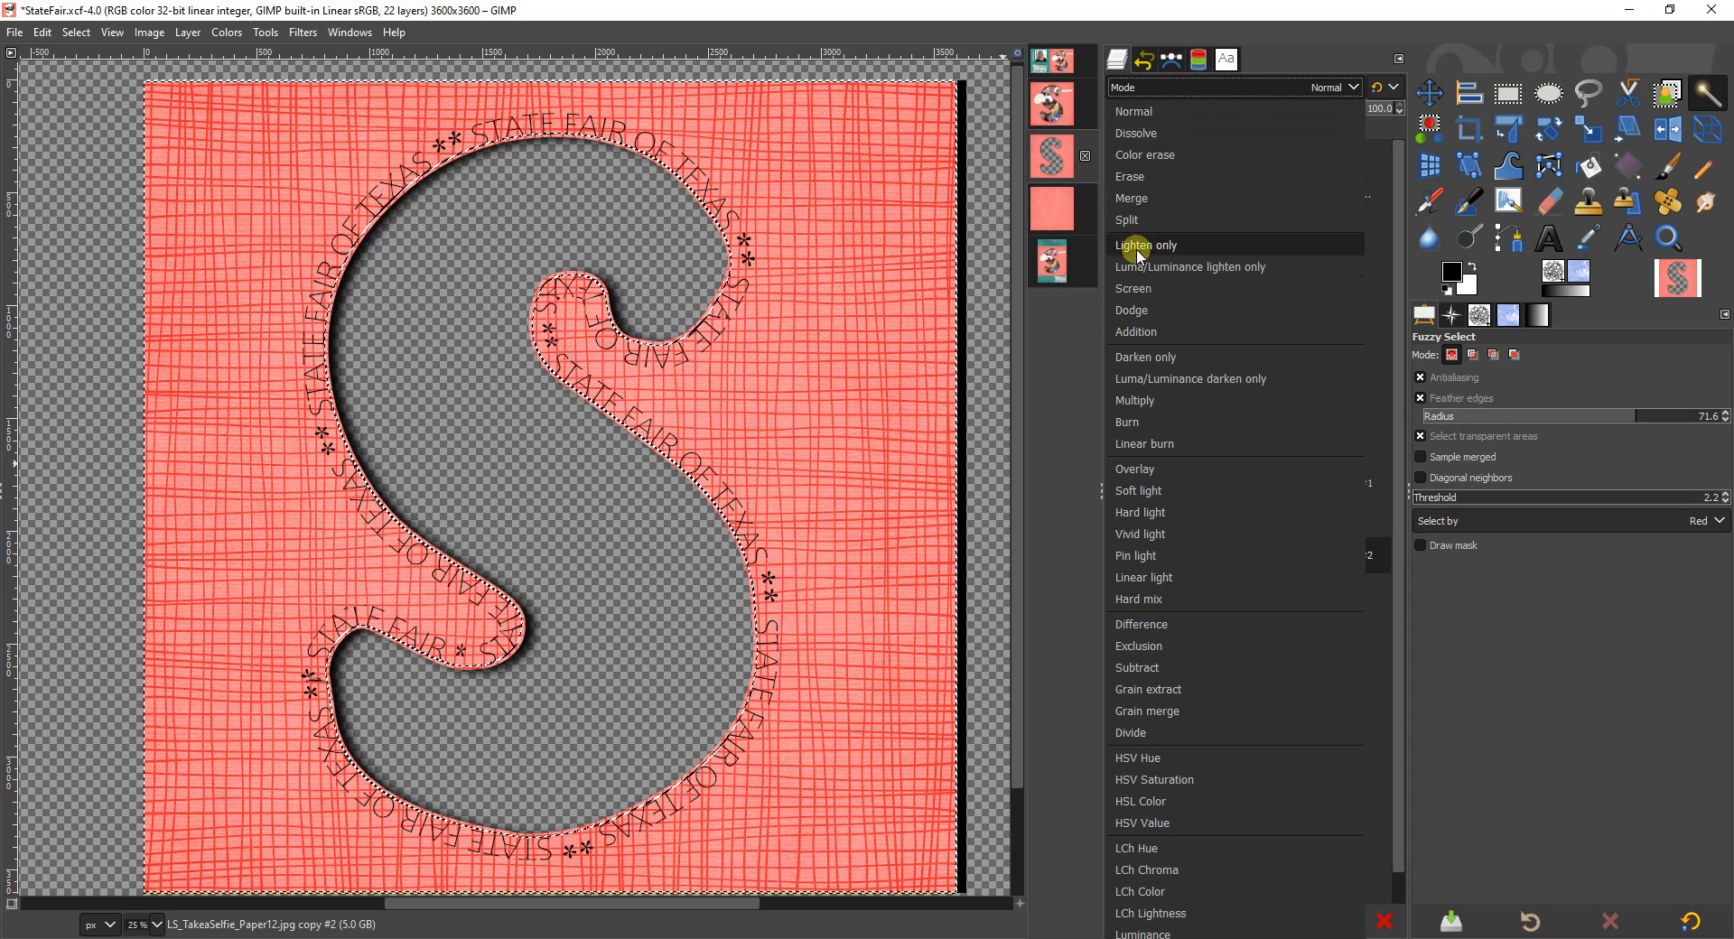
{"action": "left_click", "coordinate": [1140, 400]}
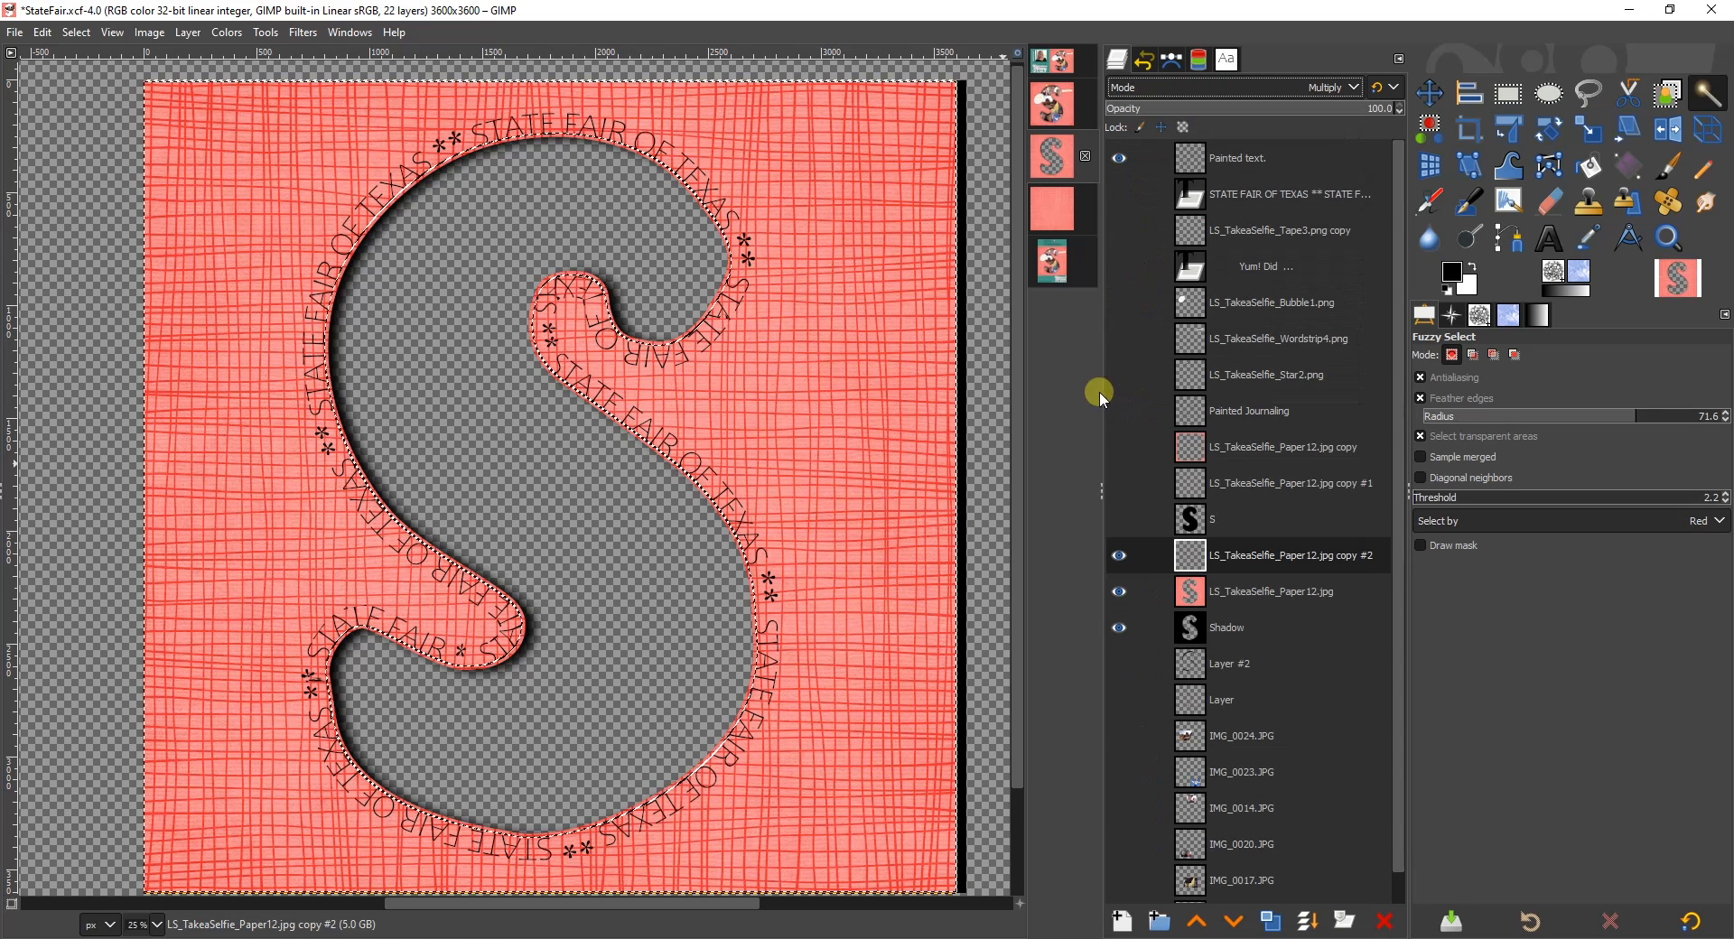
{"action": "left_click", "coordinate": [75, 32]}
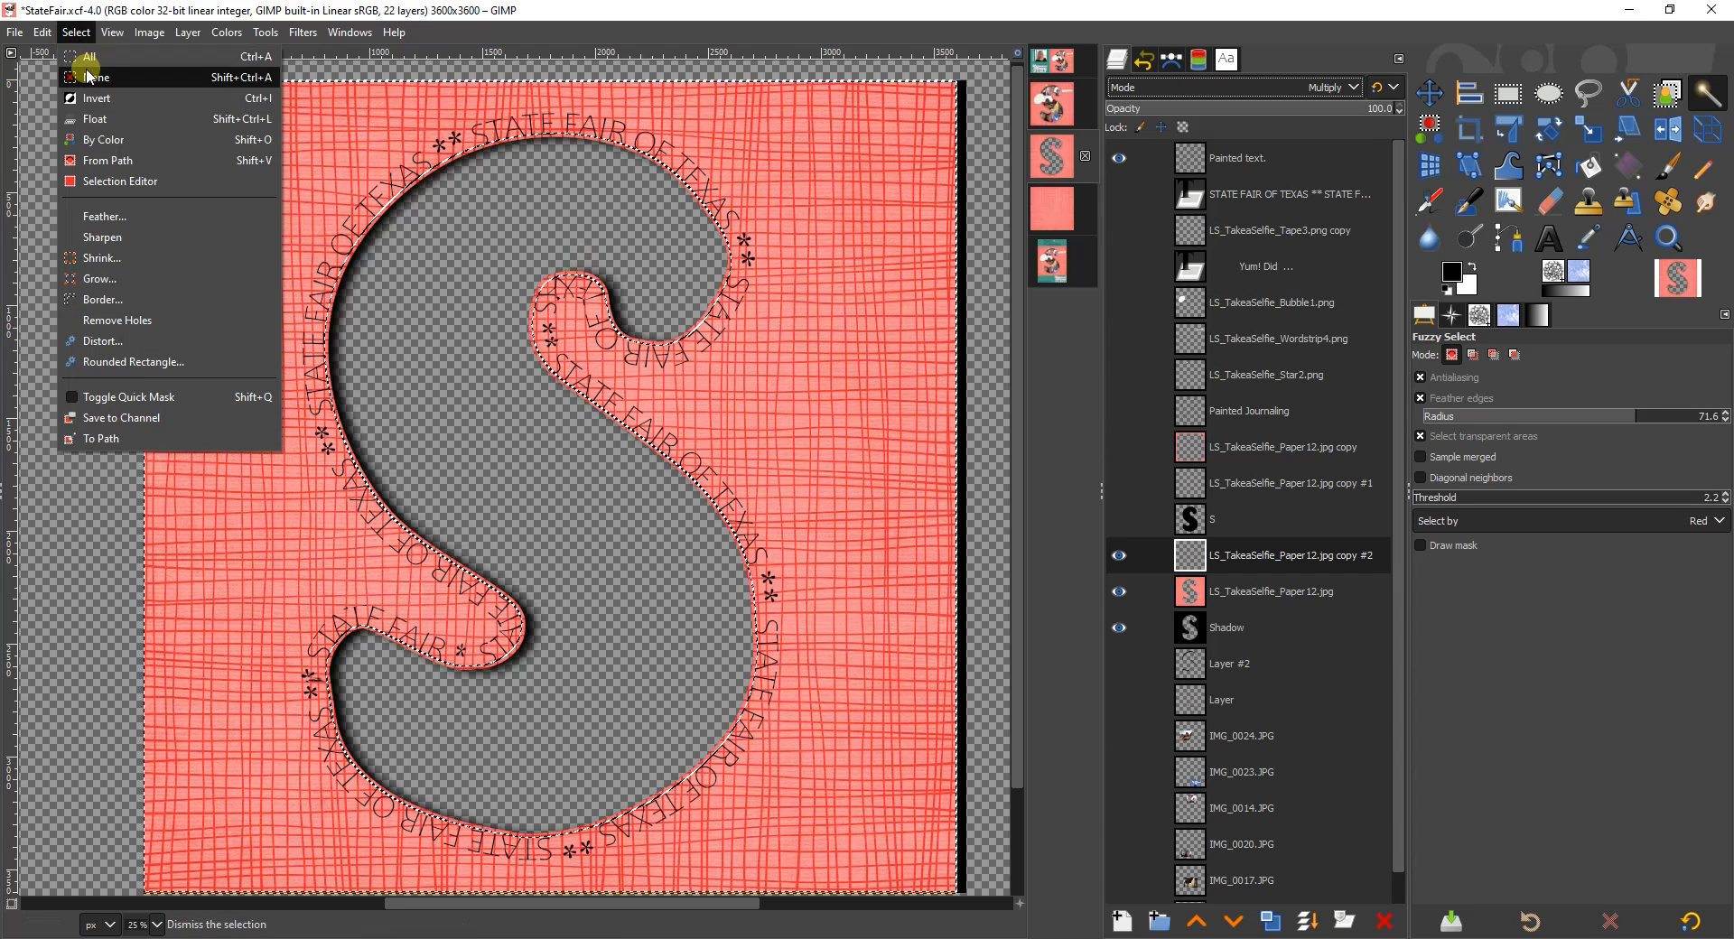
{"action": "left_click", "coordinate": [81, 71]}
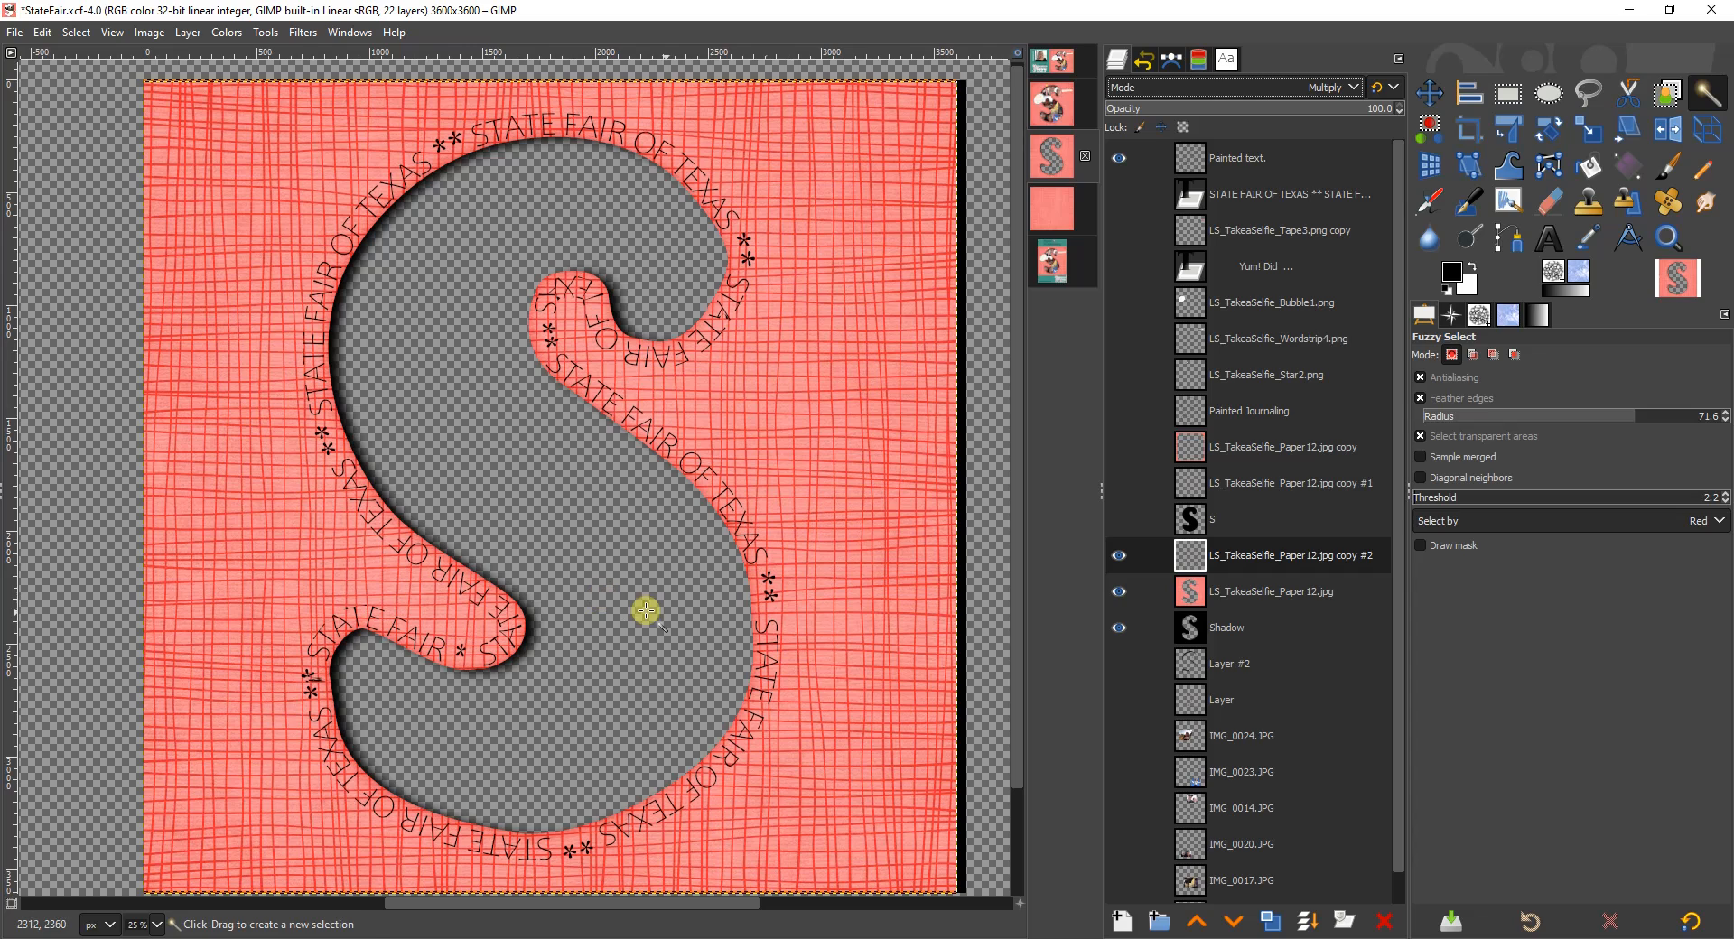
Step: Show the six photo layers from IMG_0024.JPG down to IMG_0015.JPG, along with the divider layers Layer and Layer #2
{"action": "left_click", "coordinate": [1116, 733]}
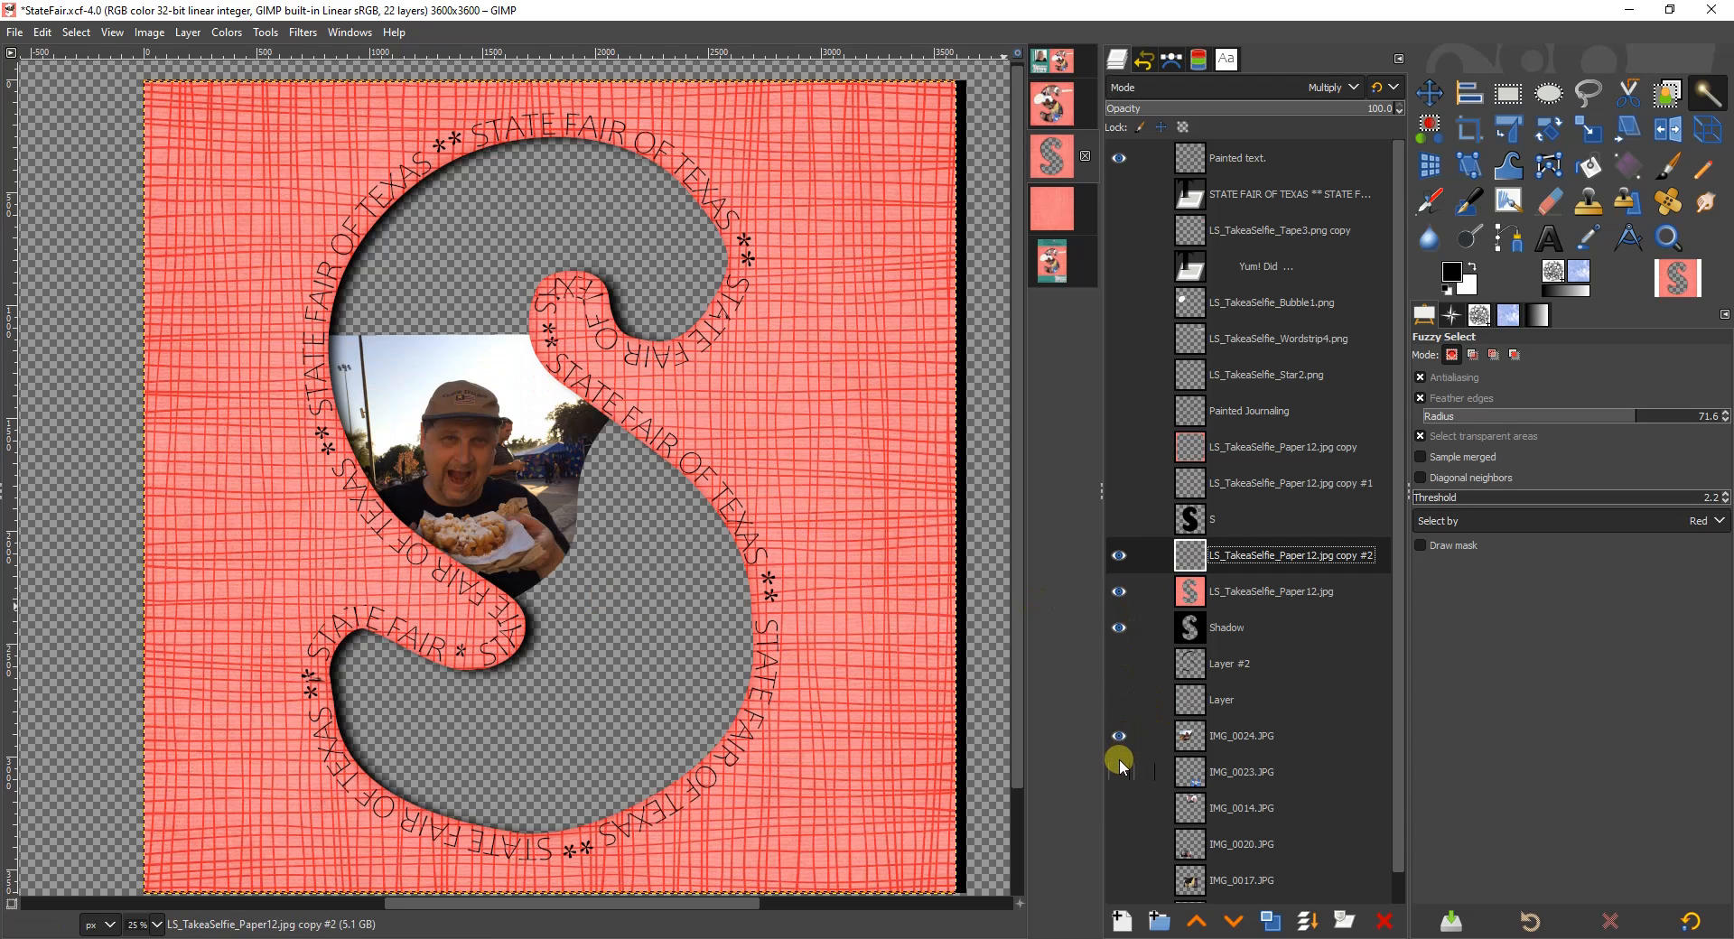
{"action": "left_click", "coordinate": [1117, 773]}
{"action": "left_click", "coordinate": [1117, 809]}
{"action": "left_click", "coordinate": [1117, 844]}
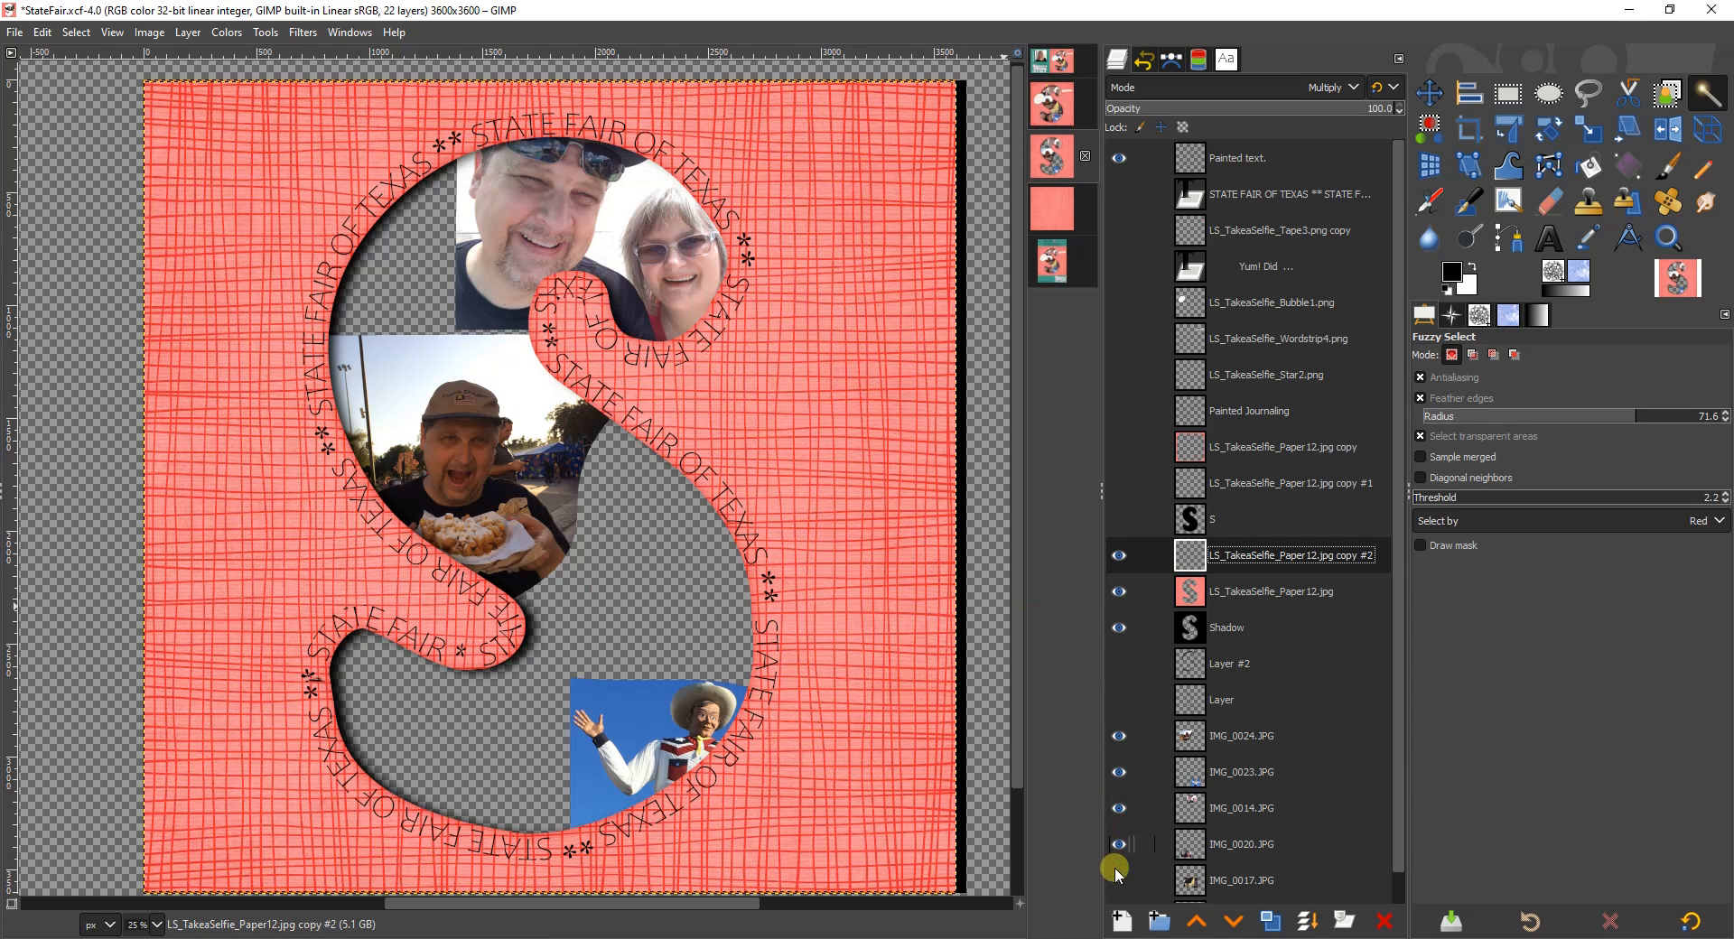
{"action": "left_click", "coordinate": [1117, 876]}
{"action": "scroll", "coordinate": [1401, 772], "scroll_direction": "down", "scroll_amount": 1}
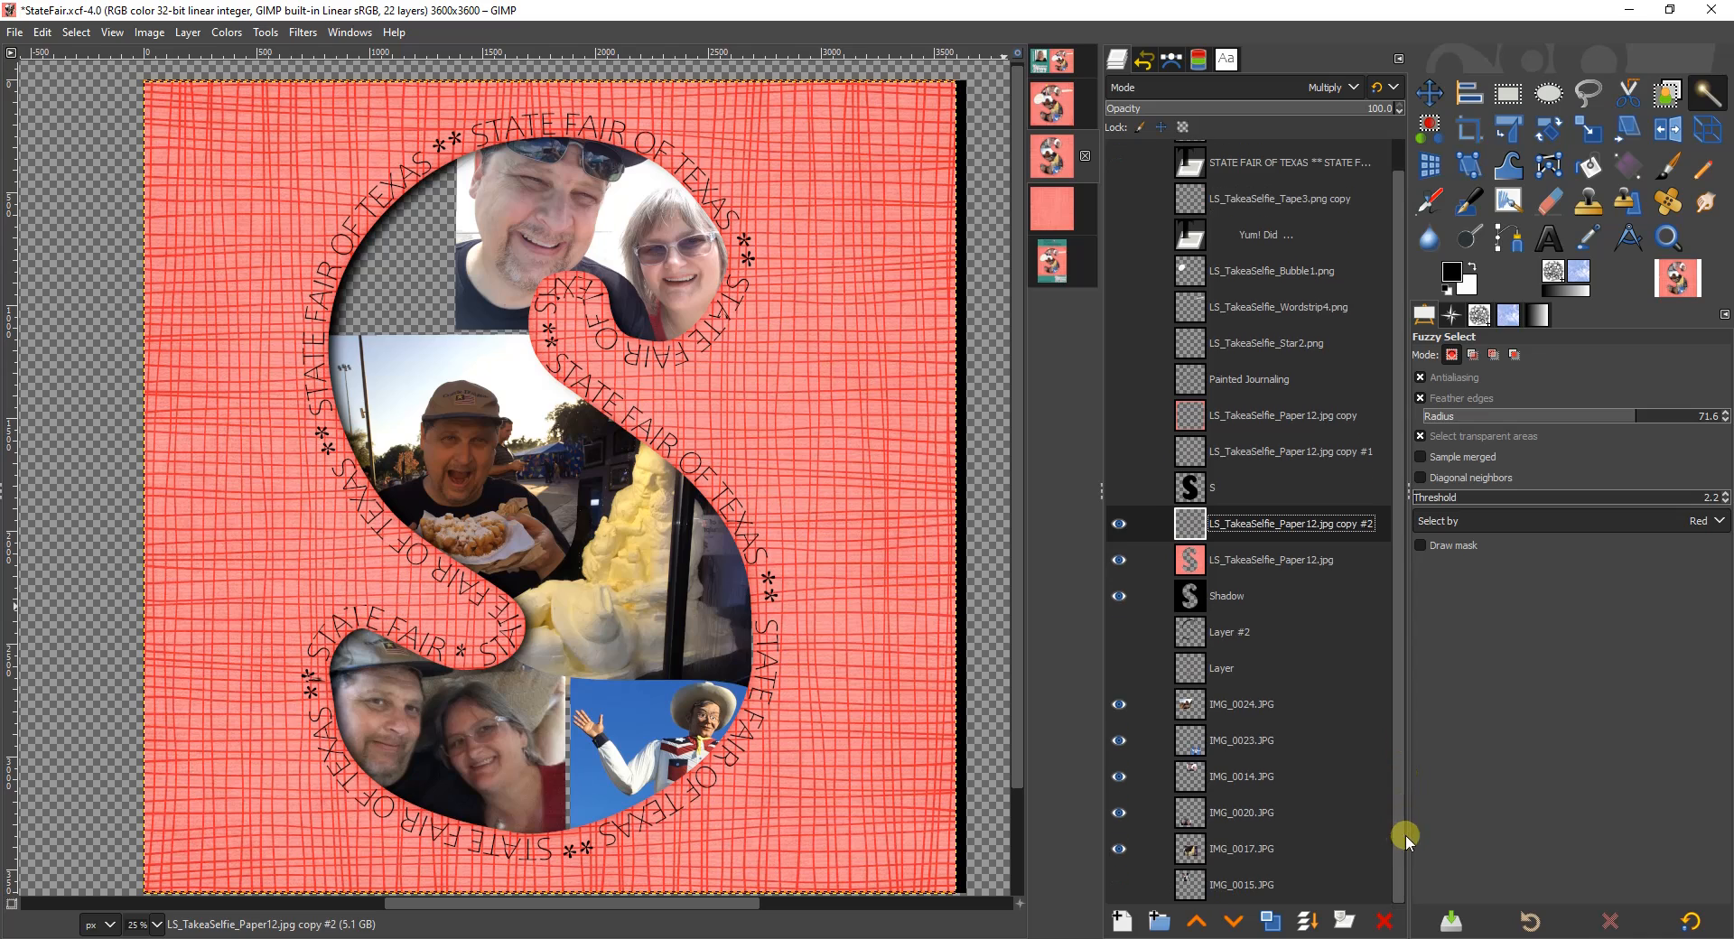
{"action": "left_click", "coordinate": [1117, 886]}
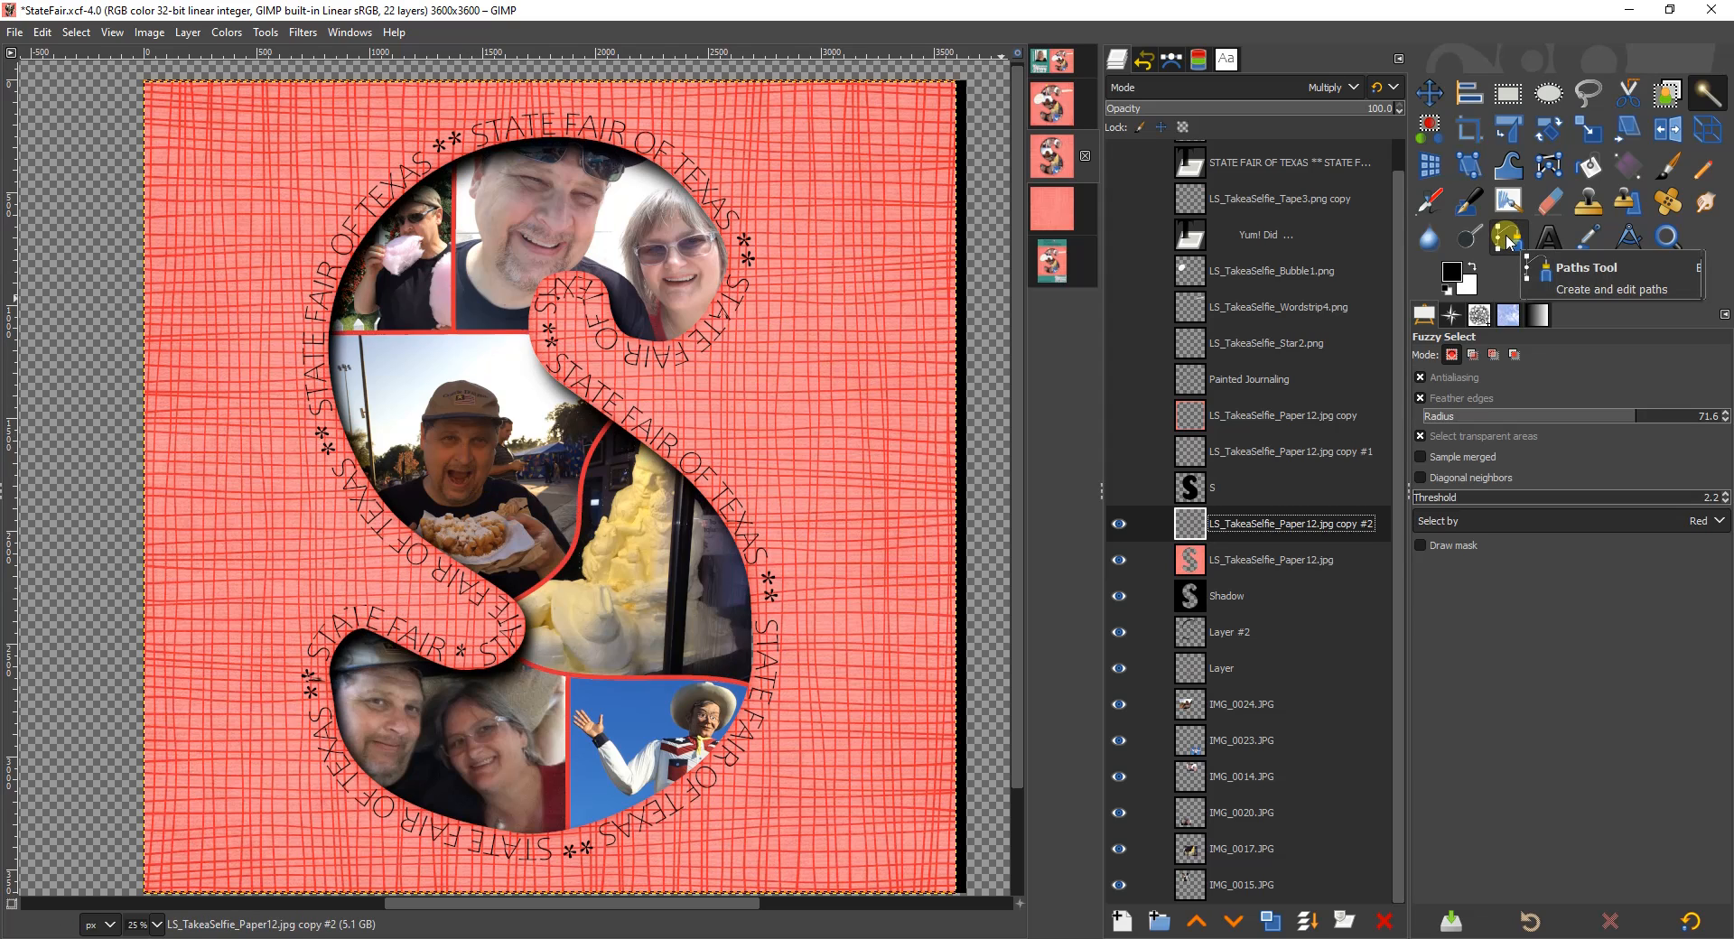
Step: Activate the Paths tool, show the LS_TakeaSelfie_Paper12.jpg copy #1 and copy layers with the S layer hidden, and select the copy layer
{"action": "left_click", "coordinate": [1506, 239]}
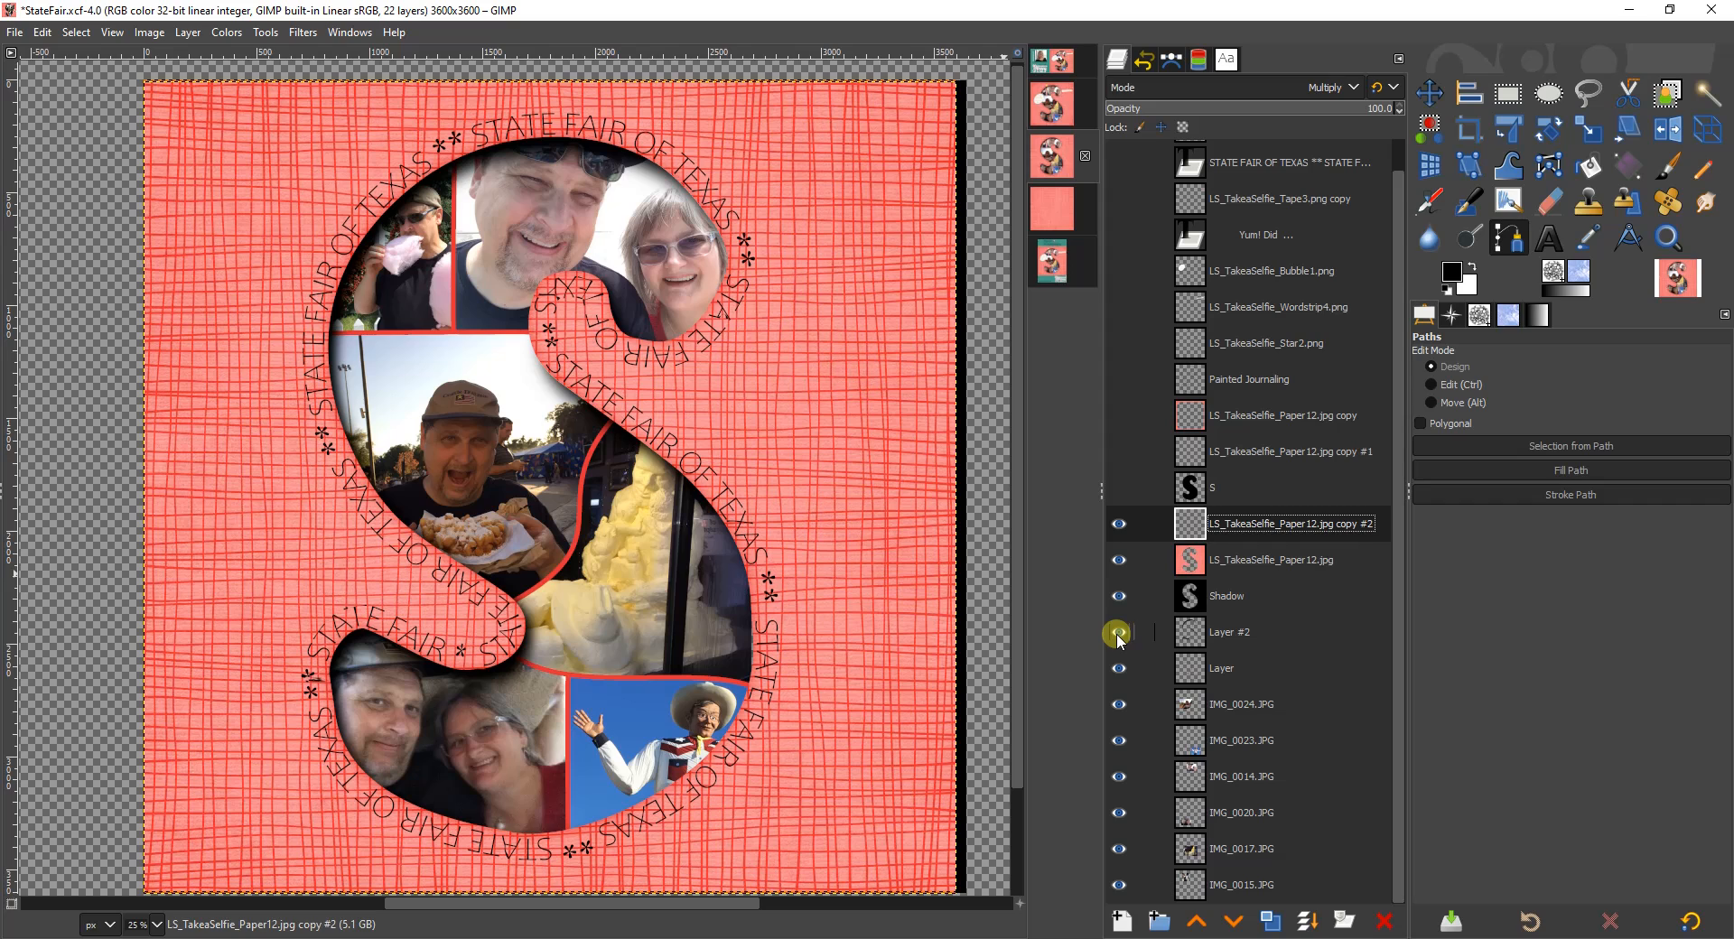
{"action": "left_click", "coordinate": [1120, 490]}
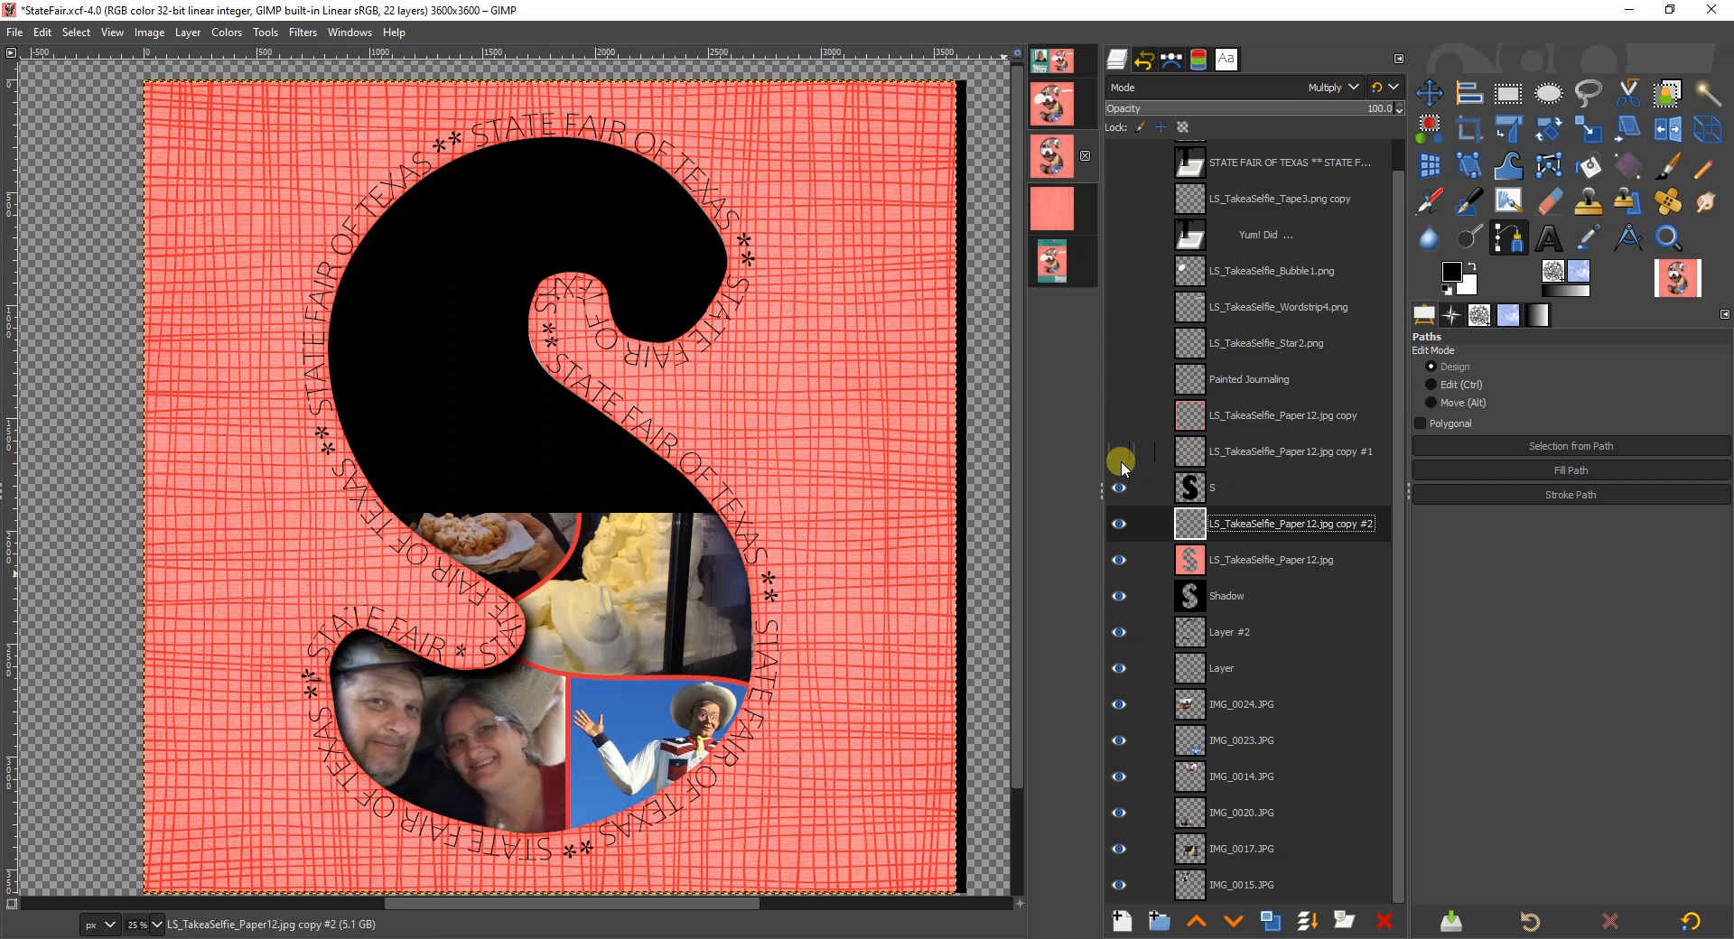
{"action": "left_click", "coordinate": [1118, 452]}
{"action": "left_click", "coordinate": [1119, 488]}
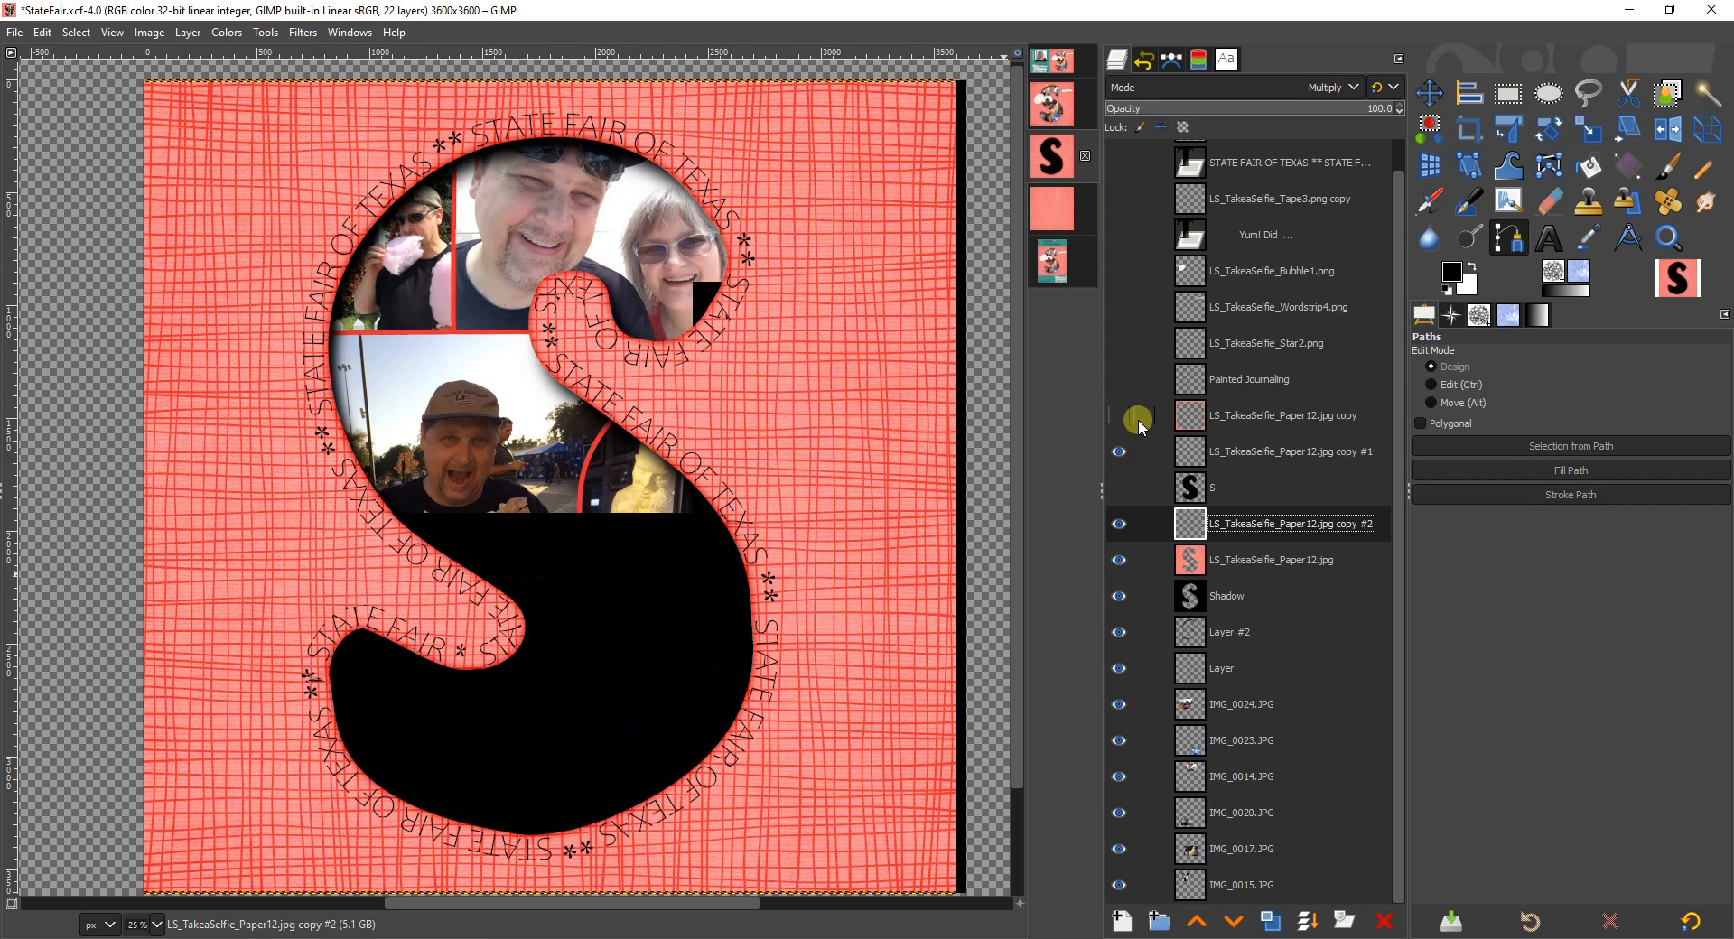
{"action": "left_click", "coordinate": [1119, 416]}
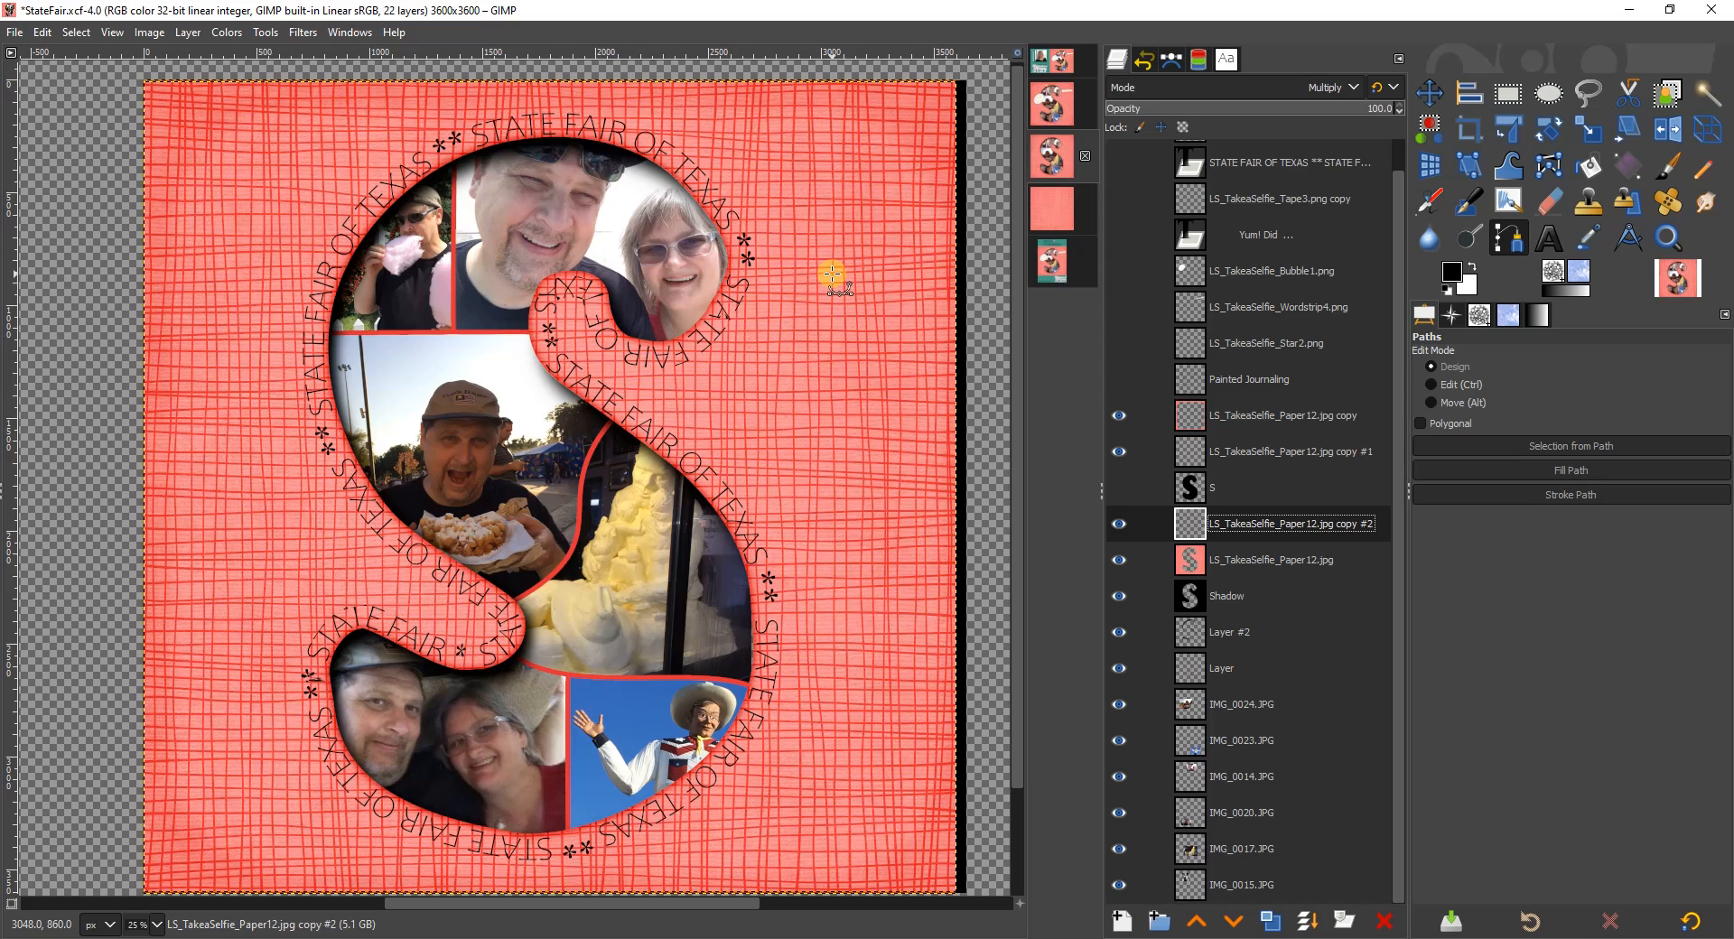
{"action": "left_click", "coordinate": [1261, 416]}
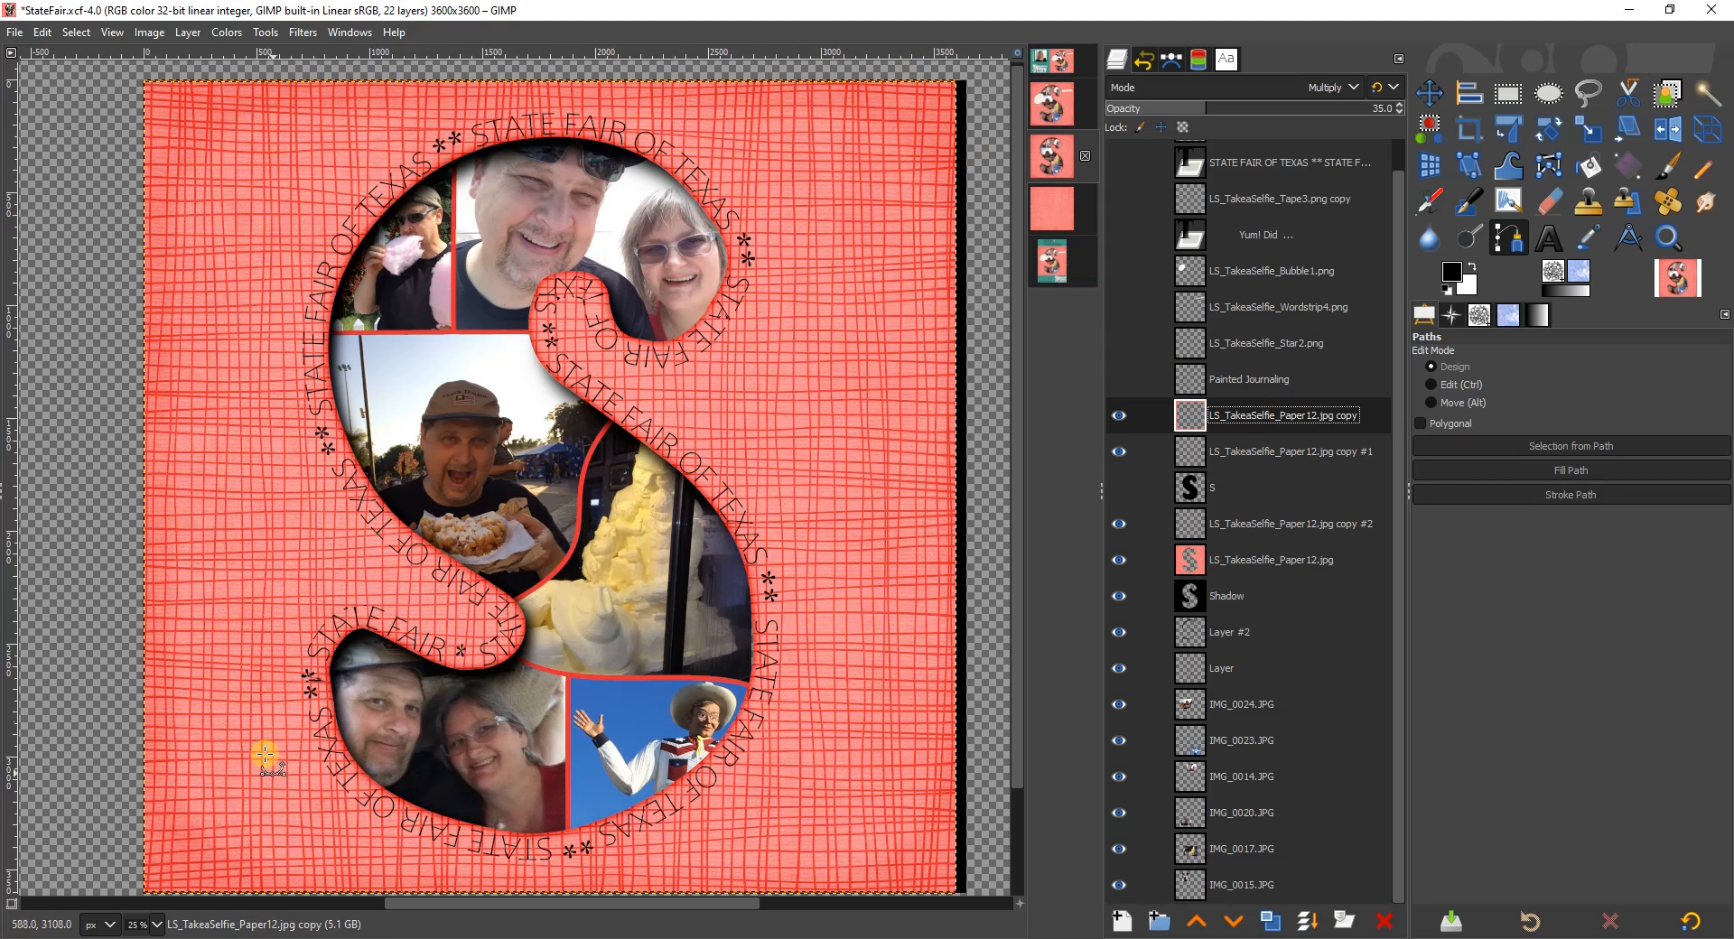